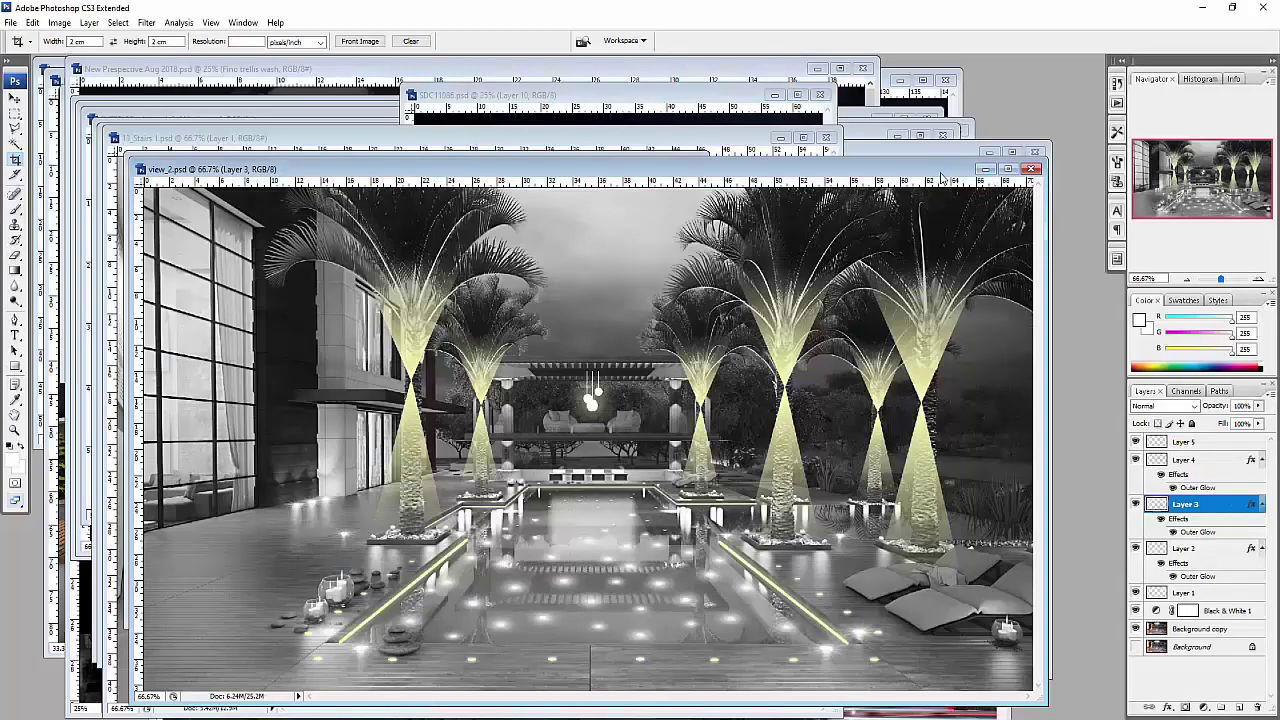
Move the view_2.psd pool render window slightly upward among the stacked documents
left_click_drag(940, 174, 937, 134)
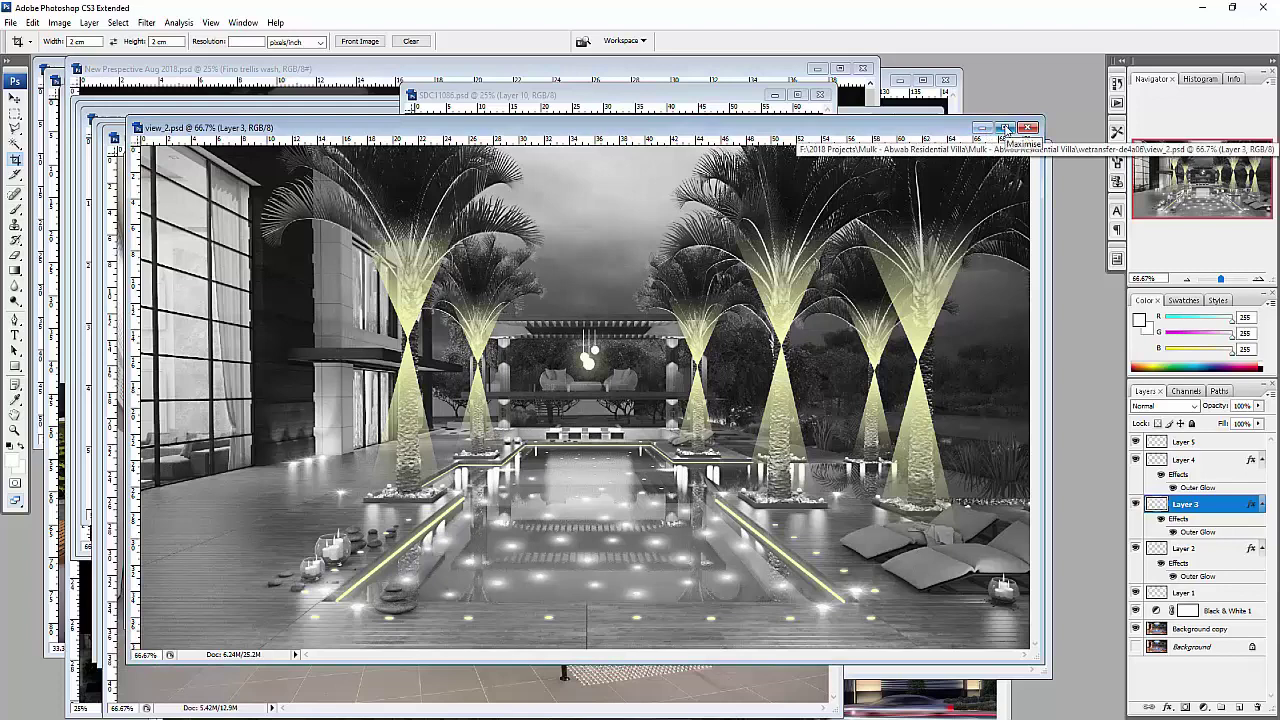
Maximize view_2.psd and hide its five glow layers, leaving the palm light cones off
left_click(1005, 128)
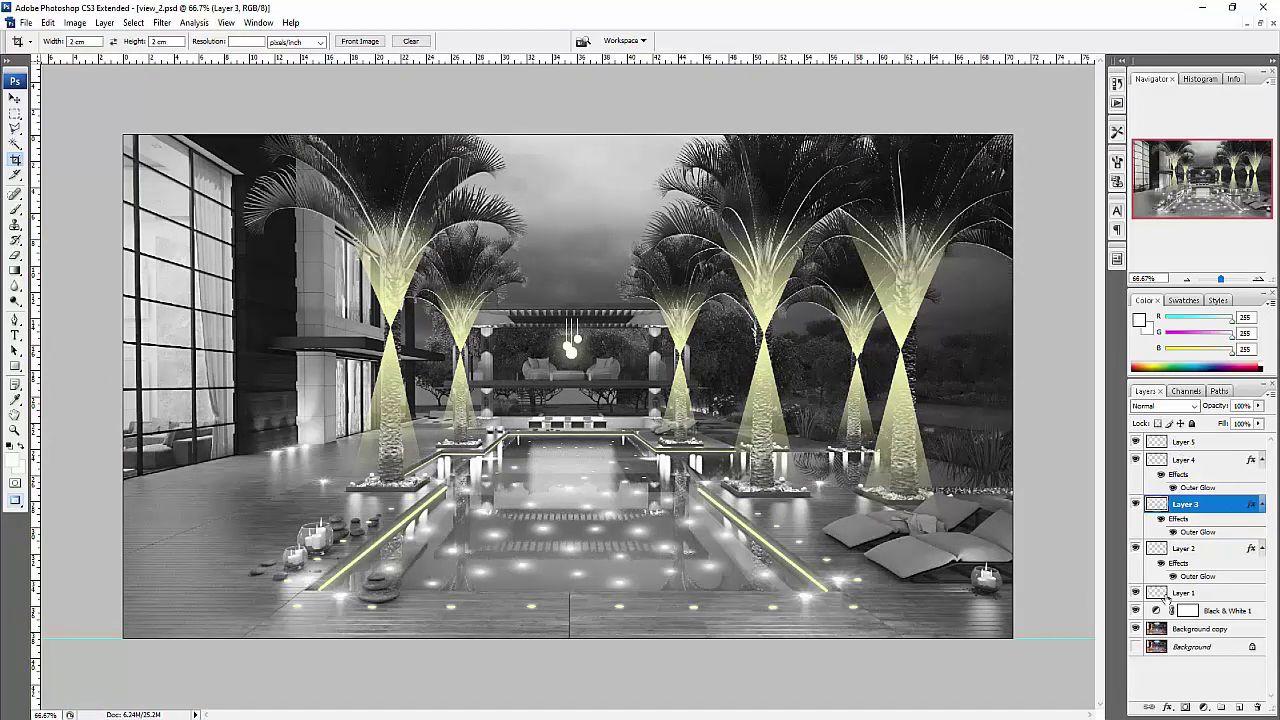
left_click_drag(1136, 443, 1136, 614)
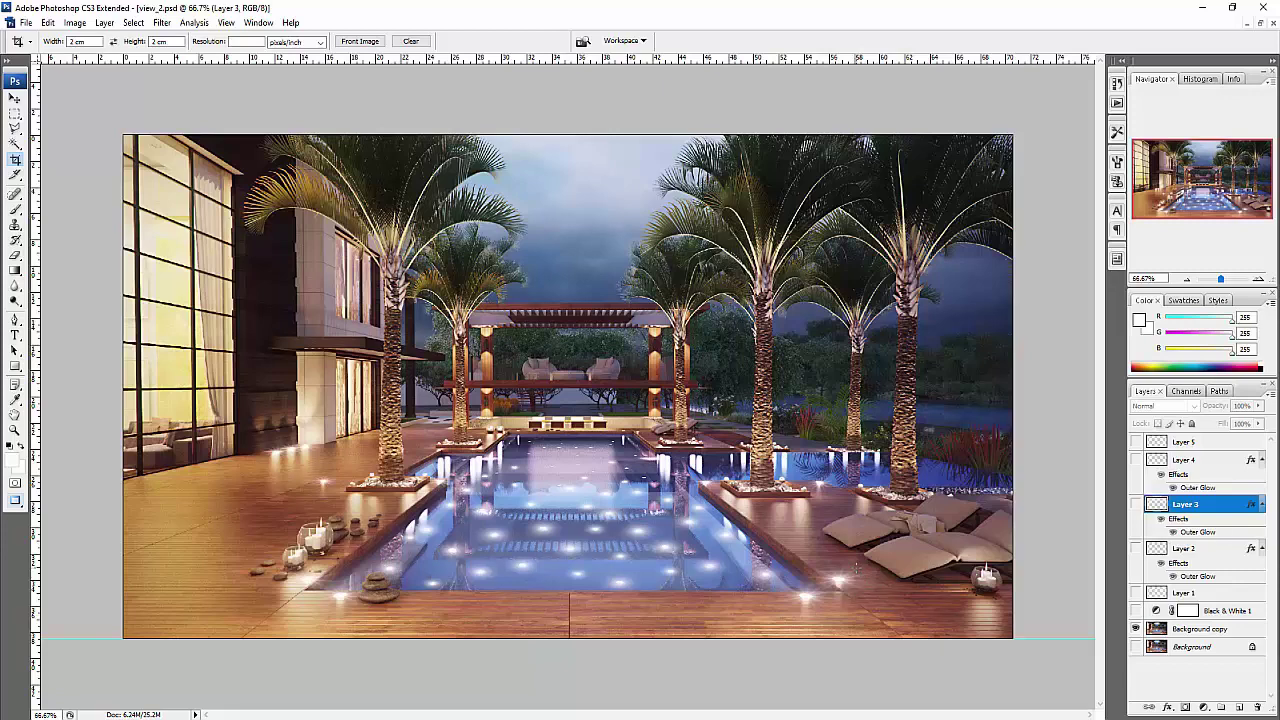
left_click(1135, 592)
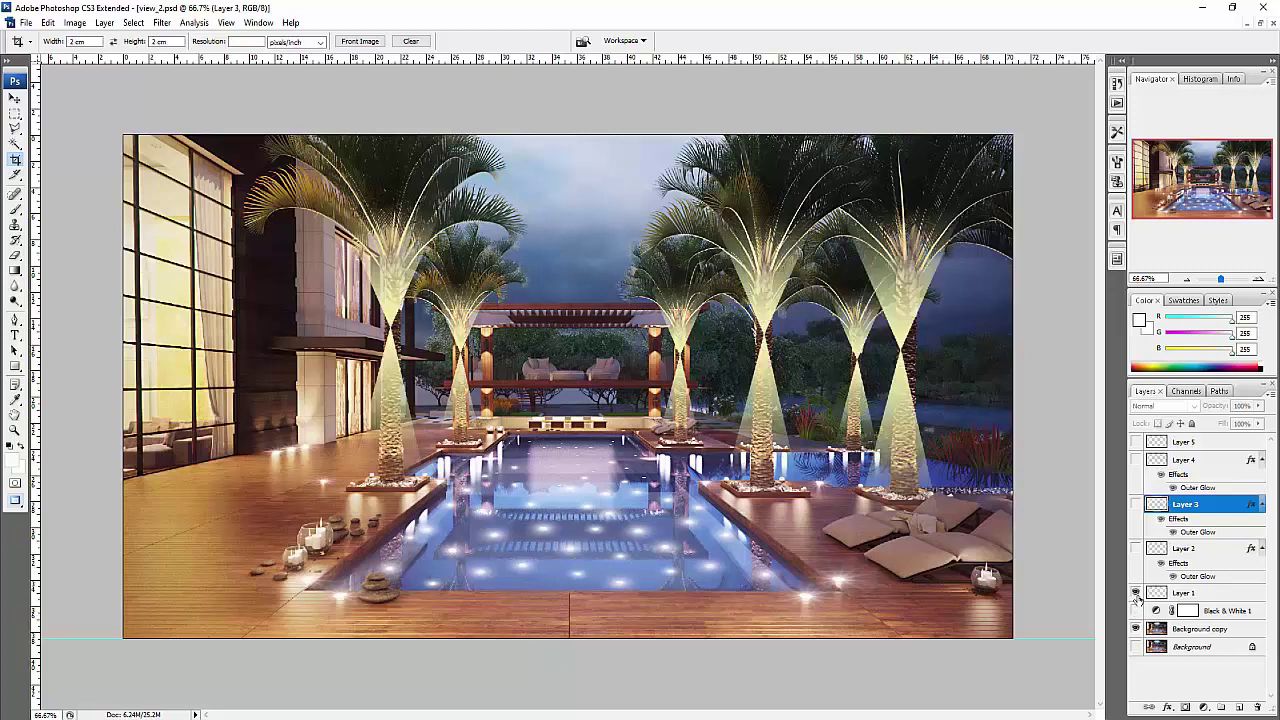
left_click(1135, 610)
left_click(1135, 592)
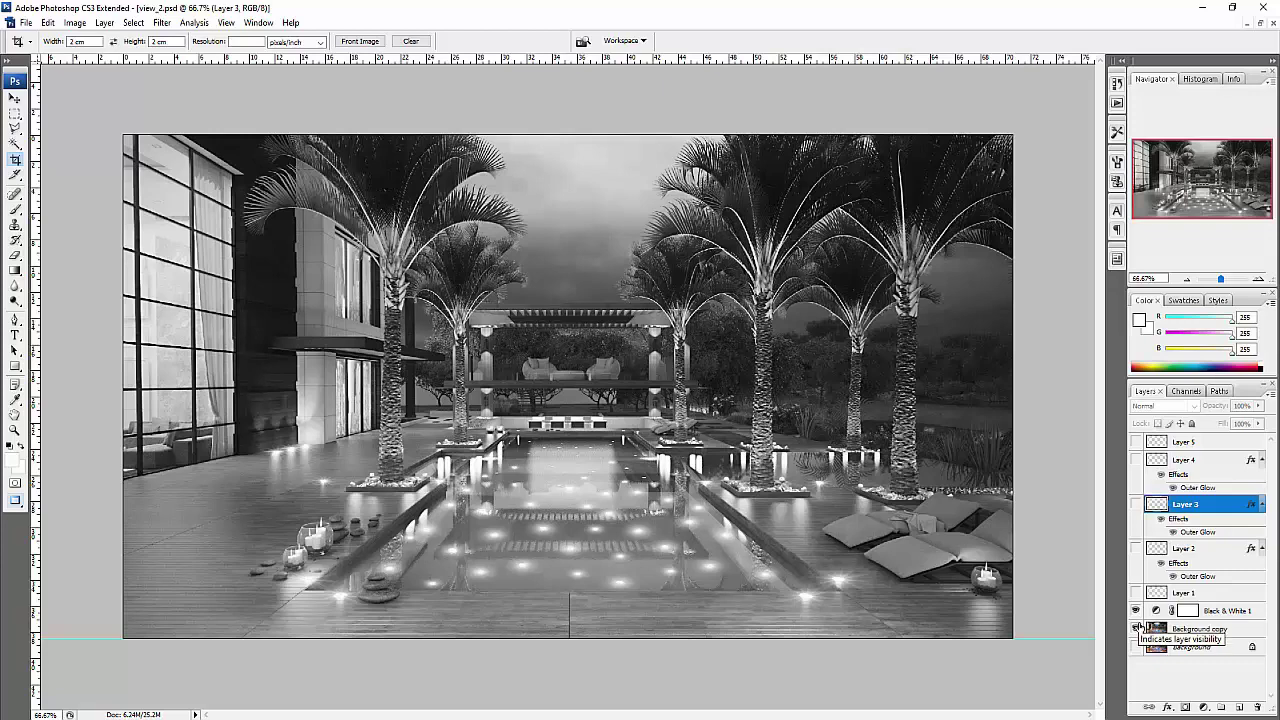
Compare the palm light cones on and off, then hide Black & White 1 and Background copy
left_click(1135, 592)
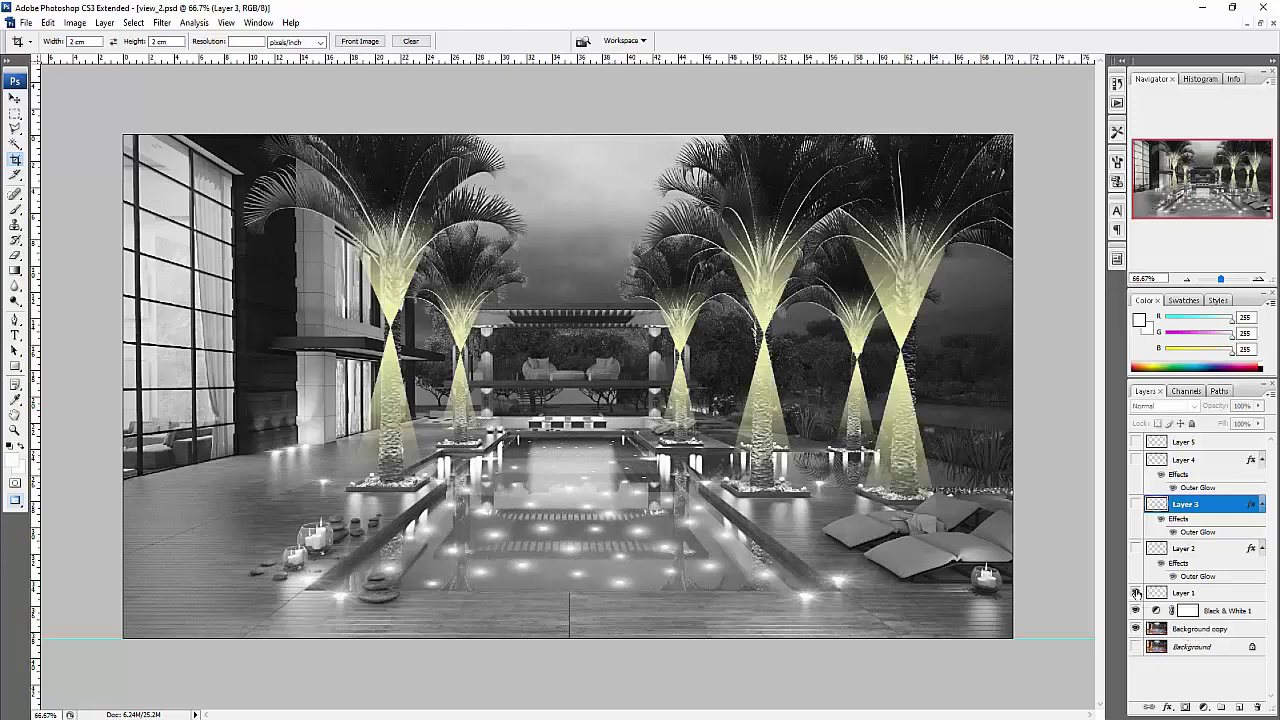
left_click(1136, 593)
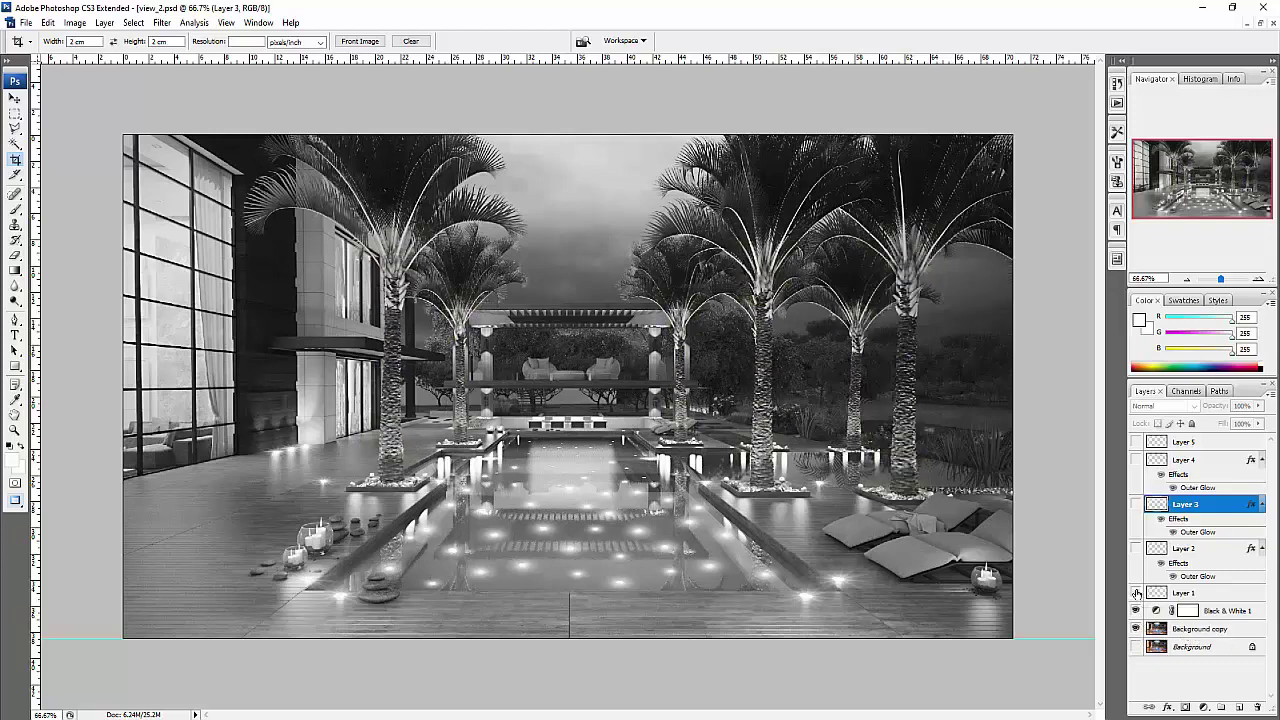
left_click(1136, 593)
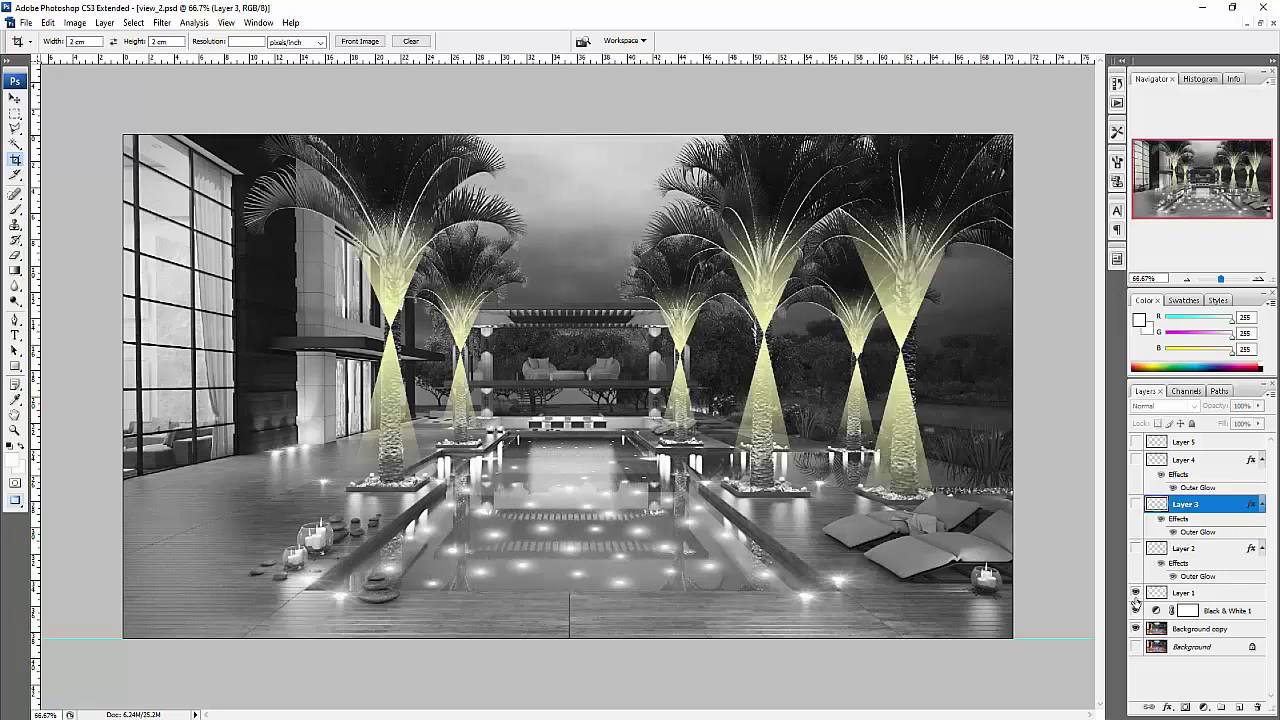
left_click(1136, 593)
left_click(1136, 610)
left_click(1136, 628)
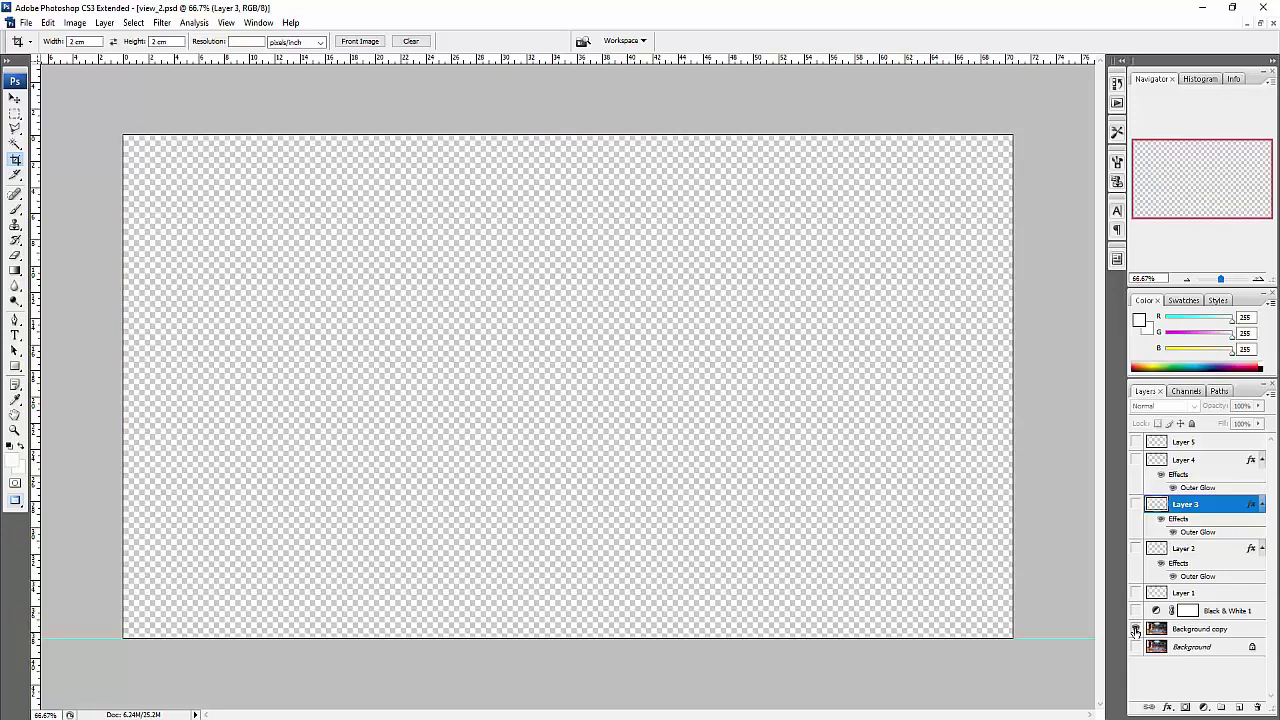
Show Background copy and Black & White 1, then the palm cones, pool-edge strips and Layer 3 floor lights
left_click(1136, 629)
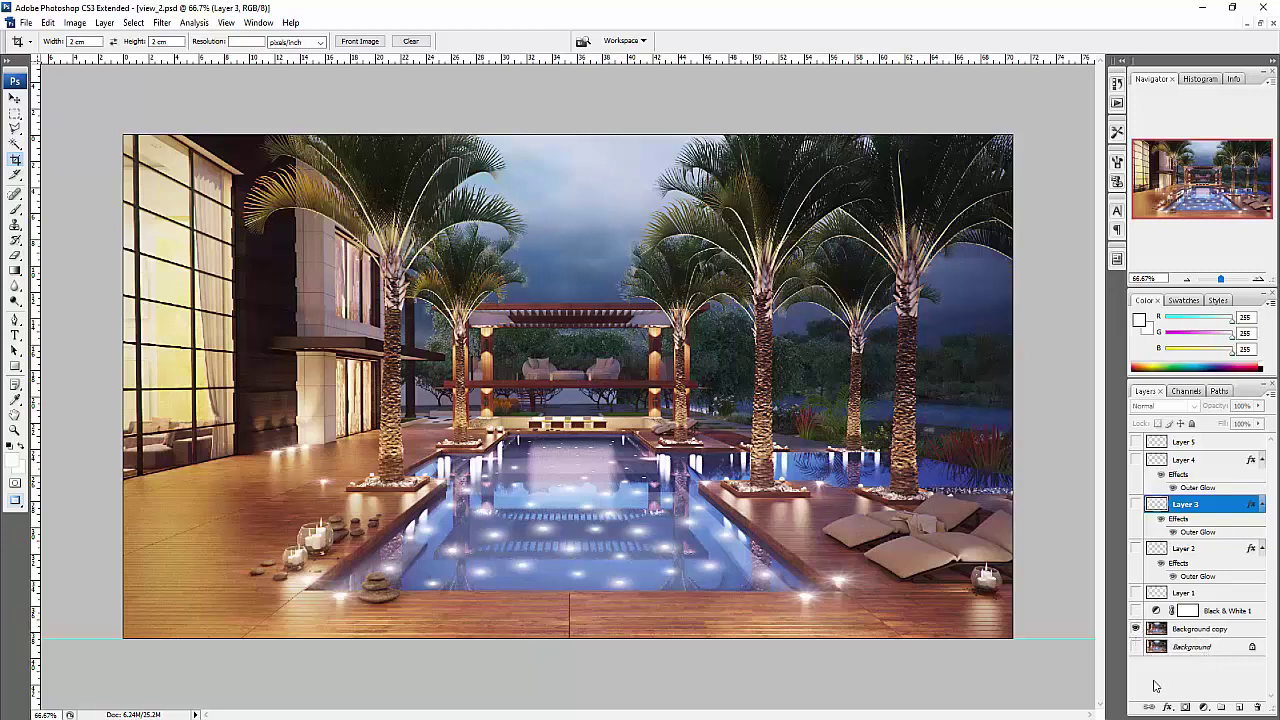
left_click(1136, 611)
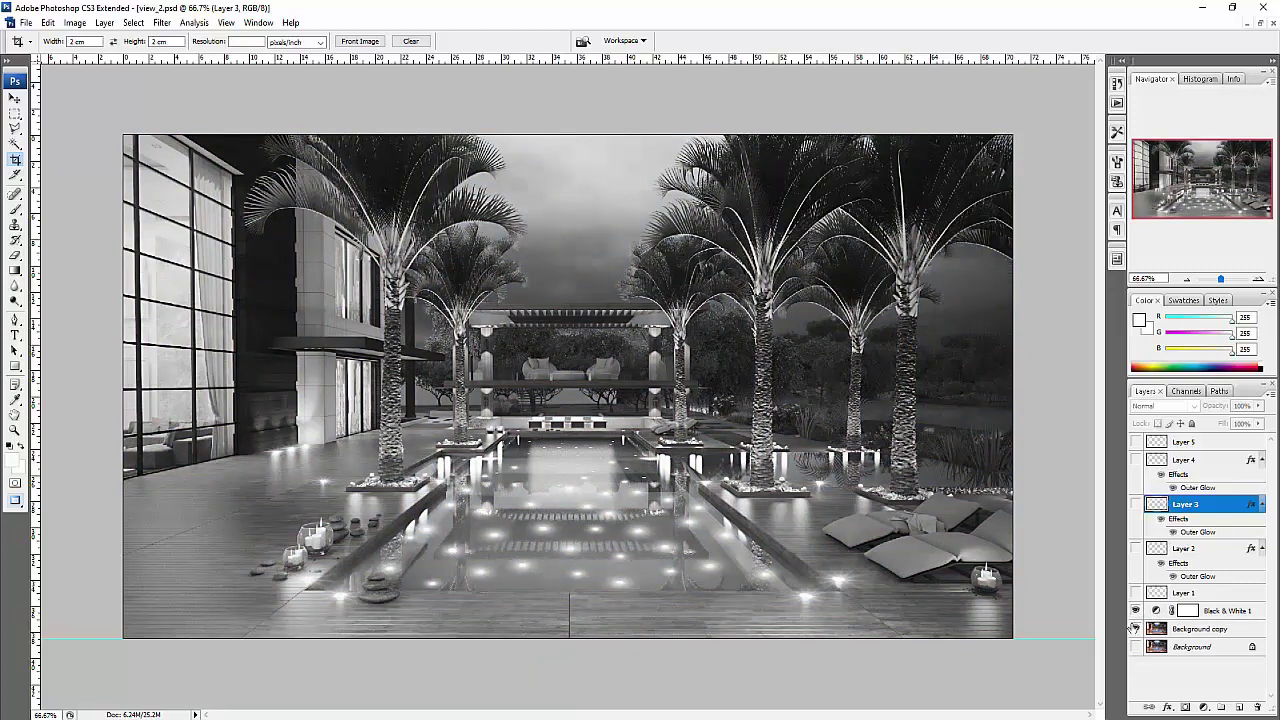
left_click(1136, 593)
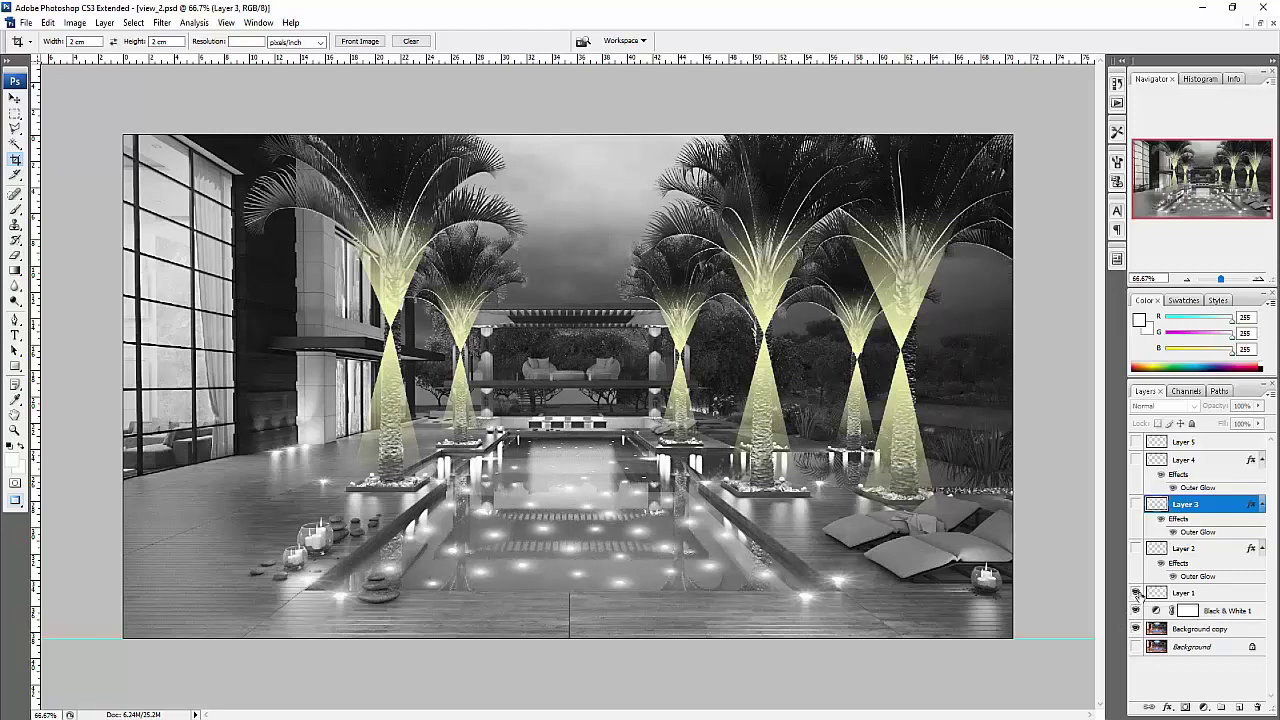
left_click(1135, 549)
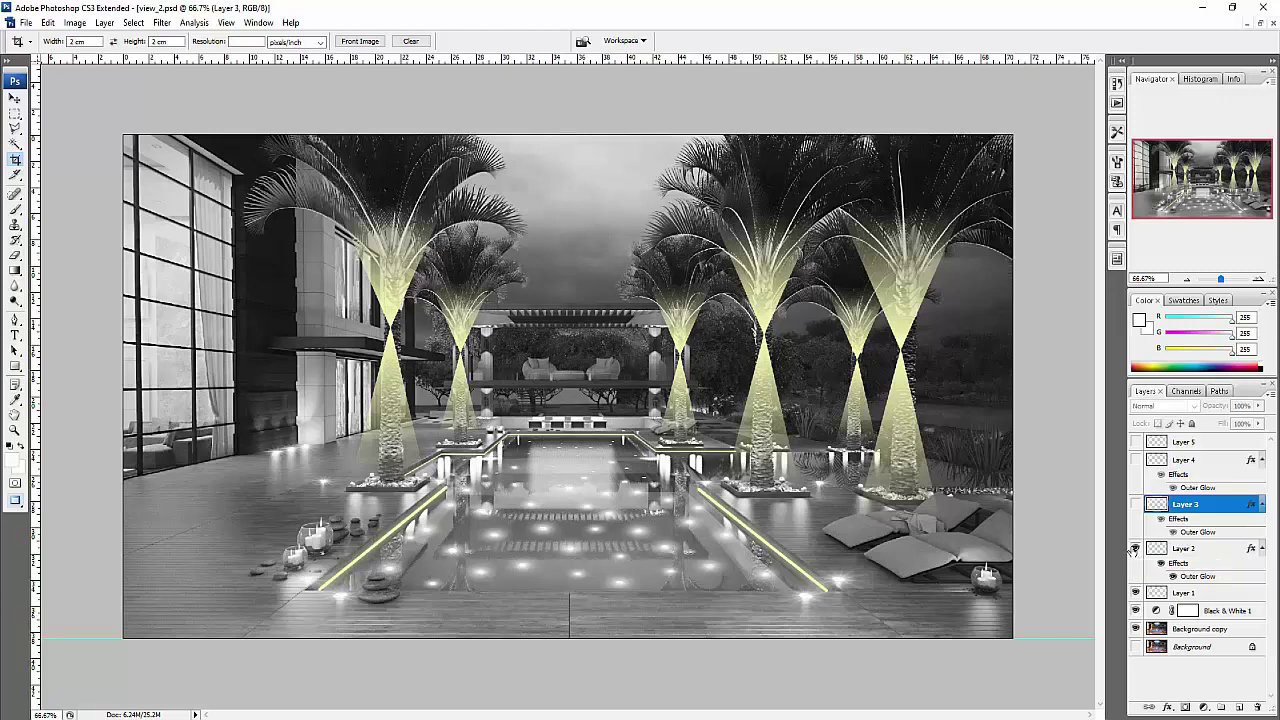
left_click(1136, 504)
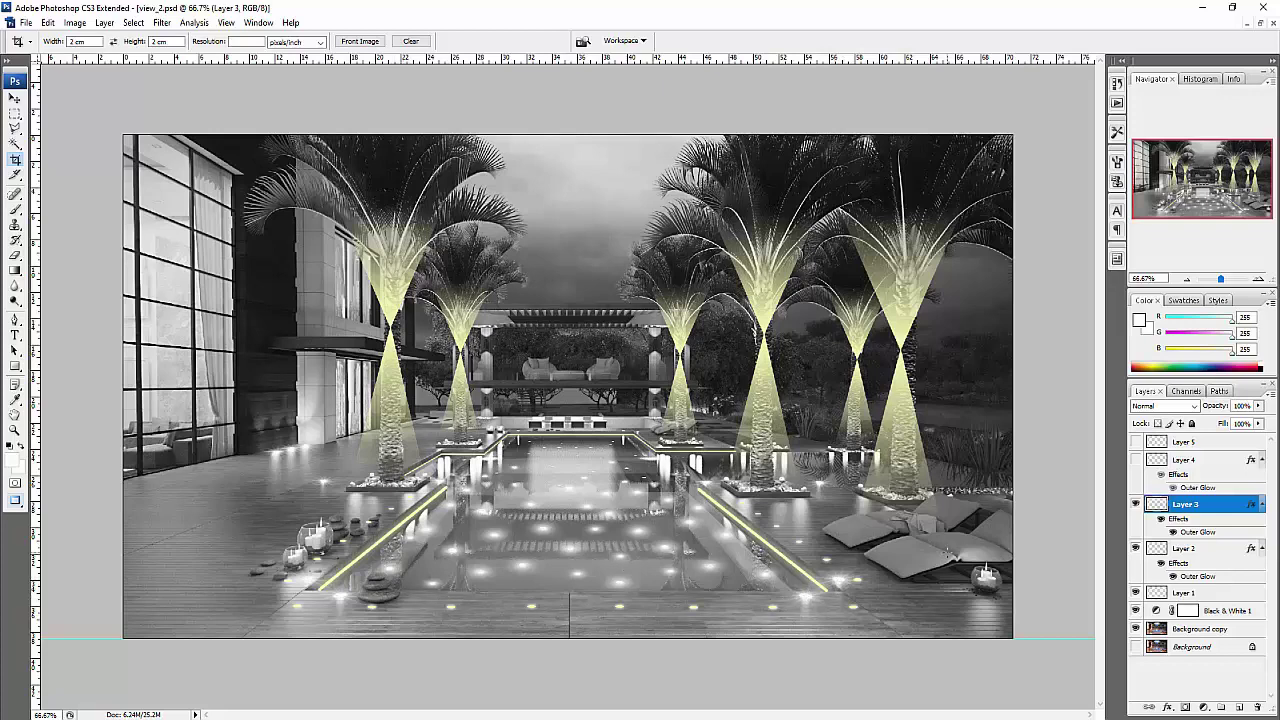
Turn on Layer 4's centre lamp glow, comparing it and the Layer 3 floor lights on and off
left_click(1136, 460)
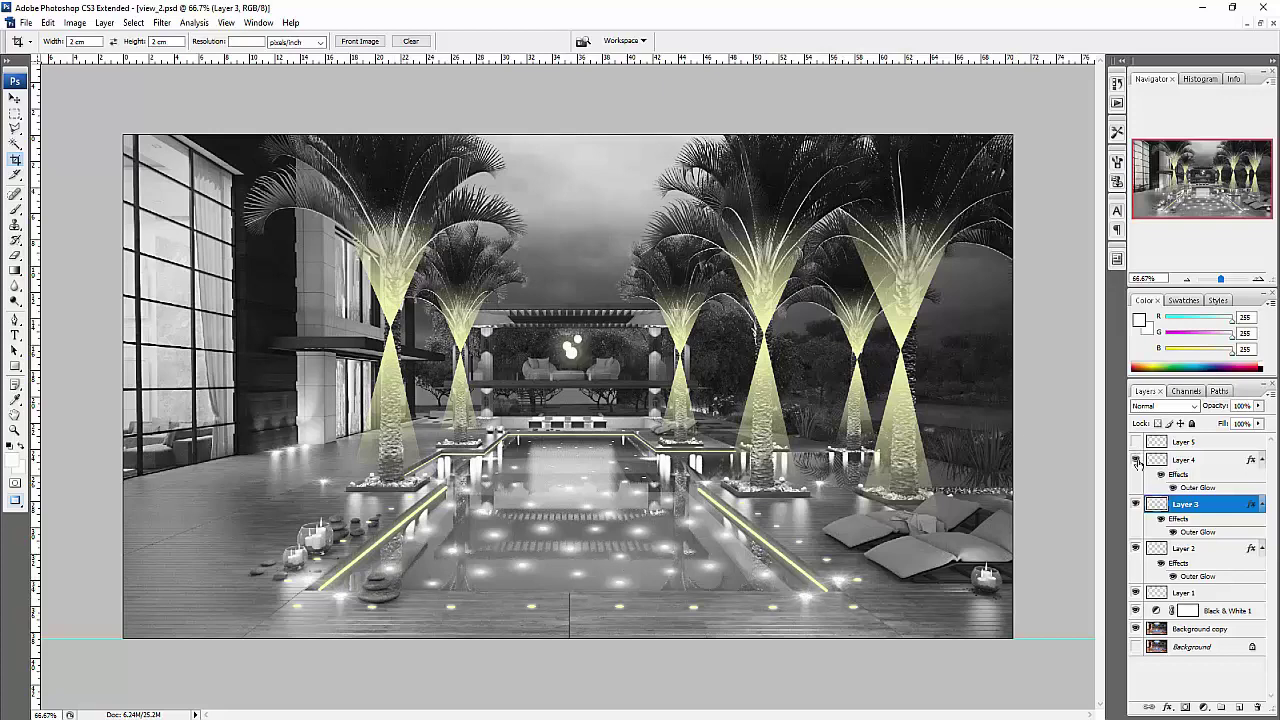
left_click(1136, 460)
left_click(1136, 460)
left_click(1136, 460)
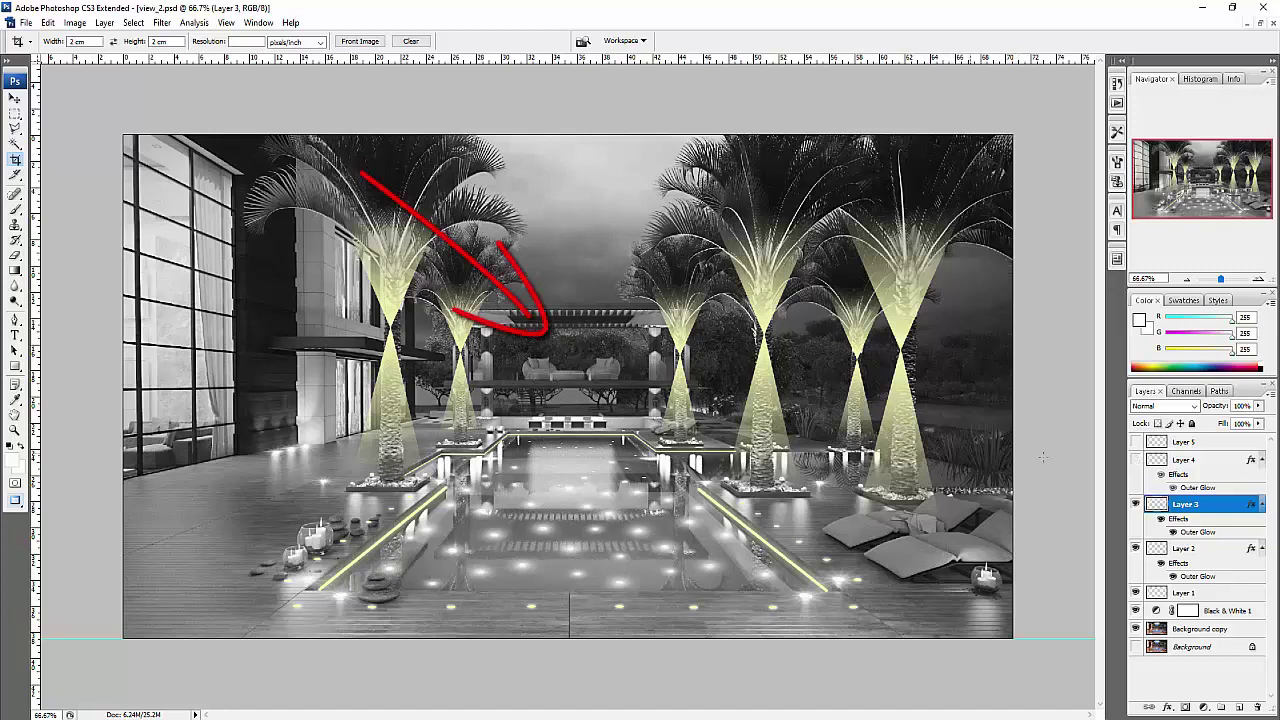
left_click(1136, 460)
left_click(1136, 504)
left_click(1136, 504)
left_click(1136, 460)
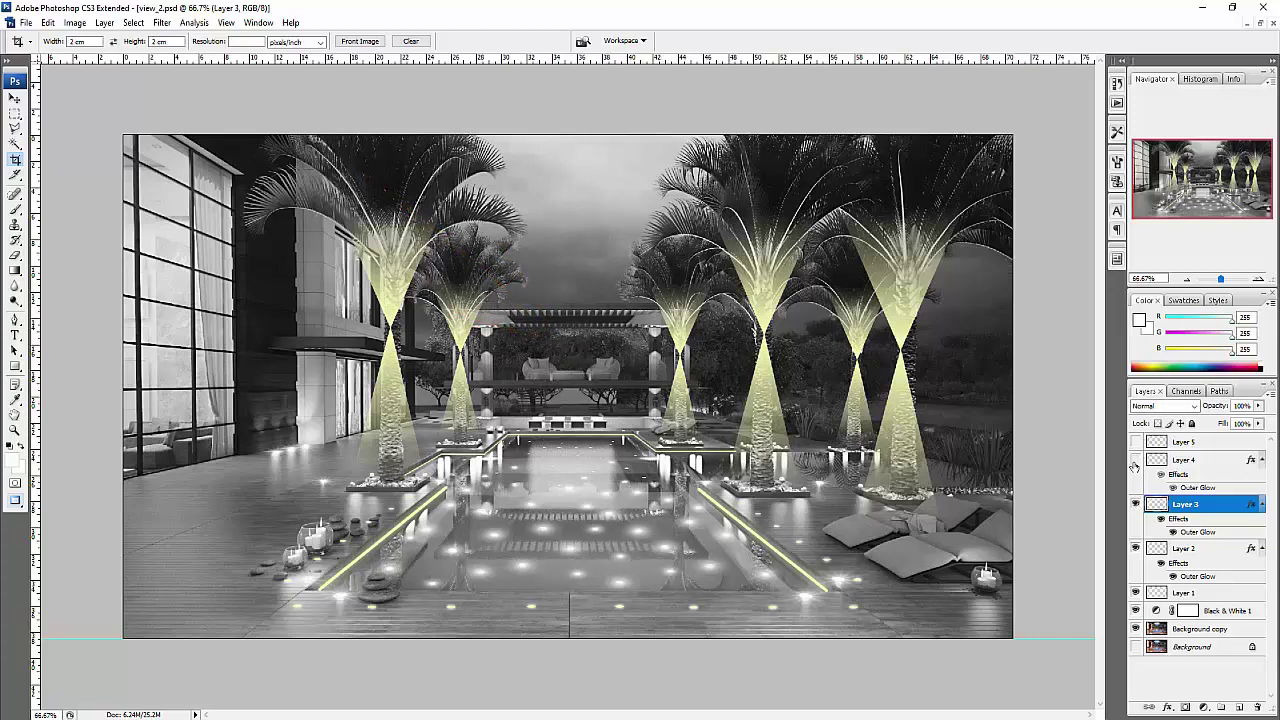
left_click(1136, 460)
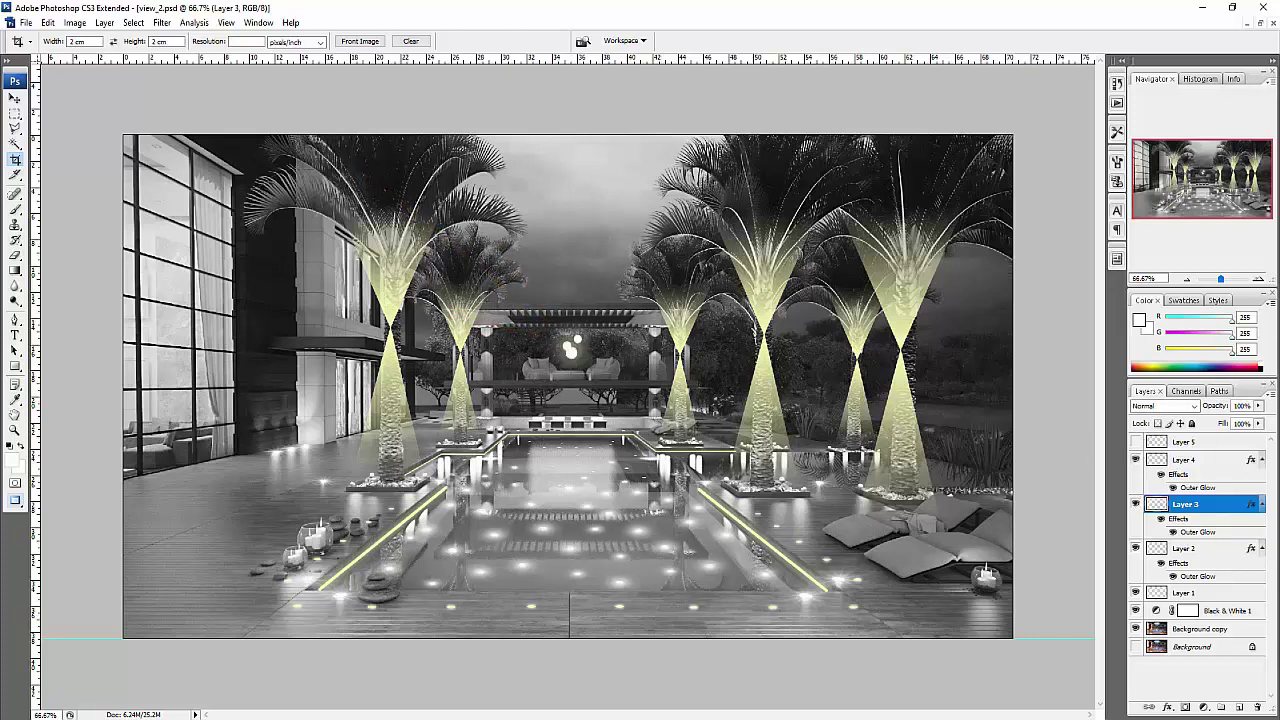
Compare the centre lamp's Outer Glow on and off, then show the Layer 5 light streaks
left_click(1173, 487)
left_click(1173, 487)
left_click(1136, 460)
left_click(1136, 460)
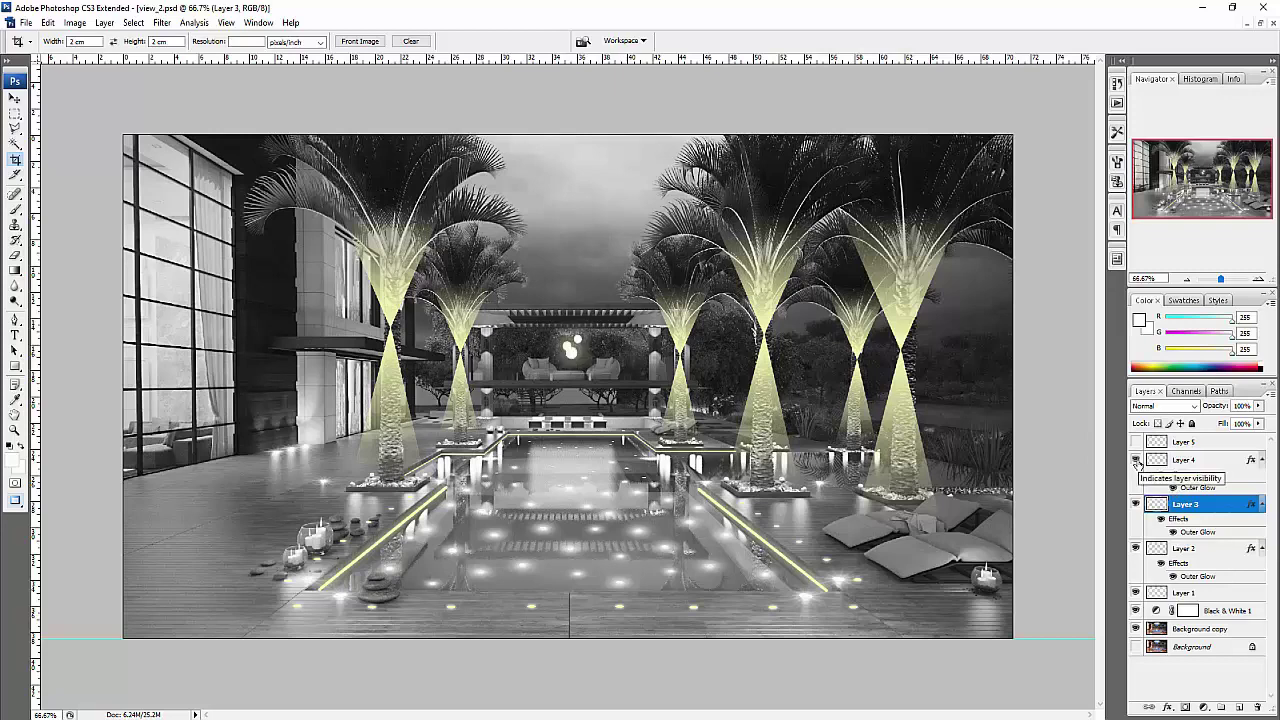
left_click(1136, 441)
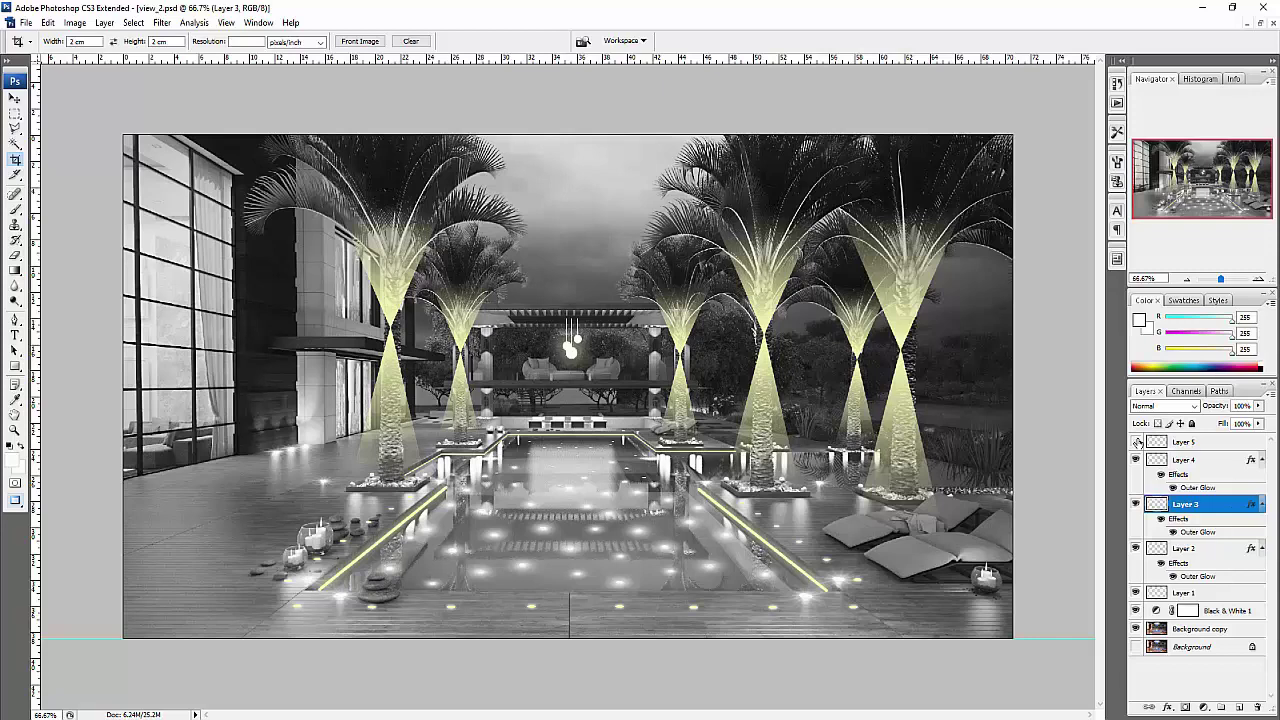
left_click(1136, 441)
left_click(1136, 441)
Return to floating document windows and bring Action hotel.psd forward maximized
key("f")
key("f")
key("f")
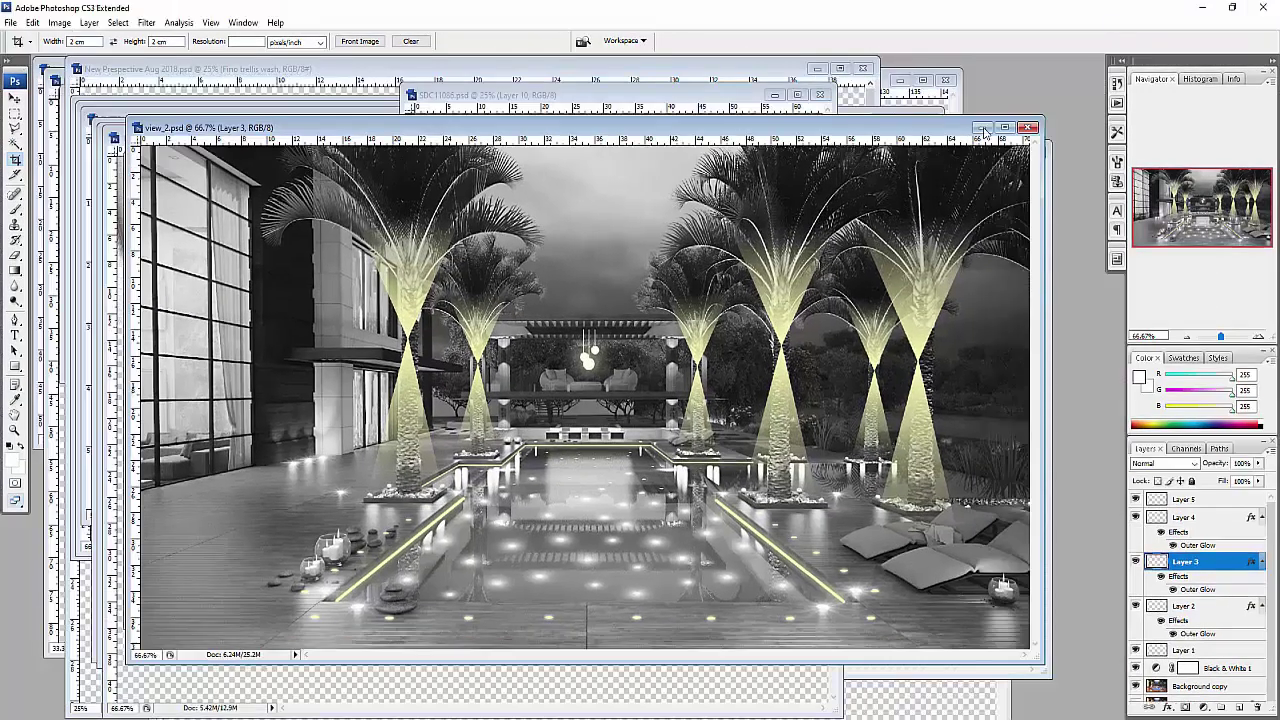
left_click(983, 128)
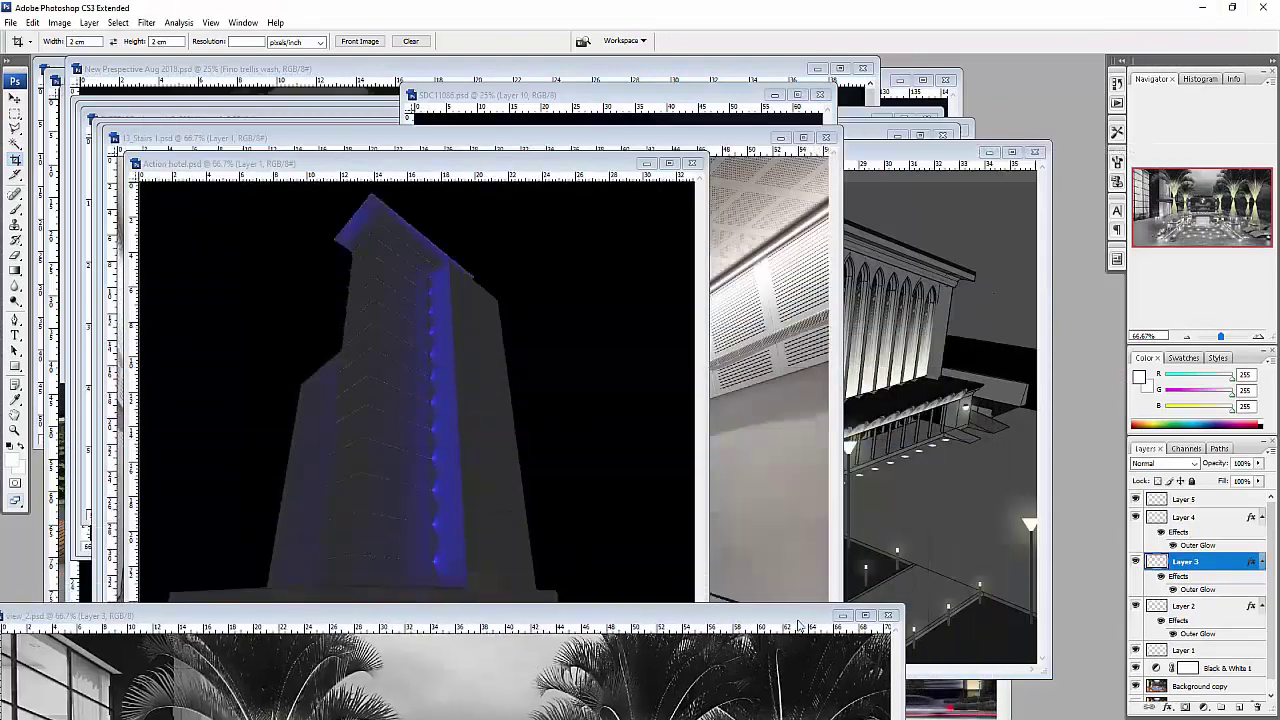
left_click(639, 179)
left_click(668, 163)
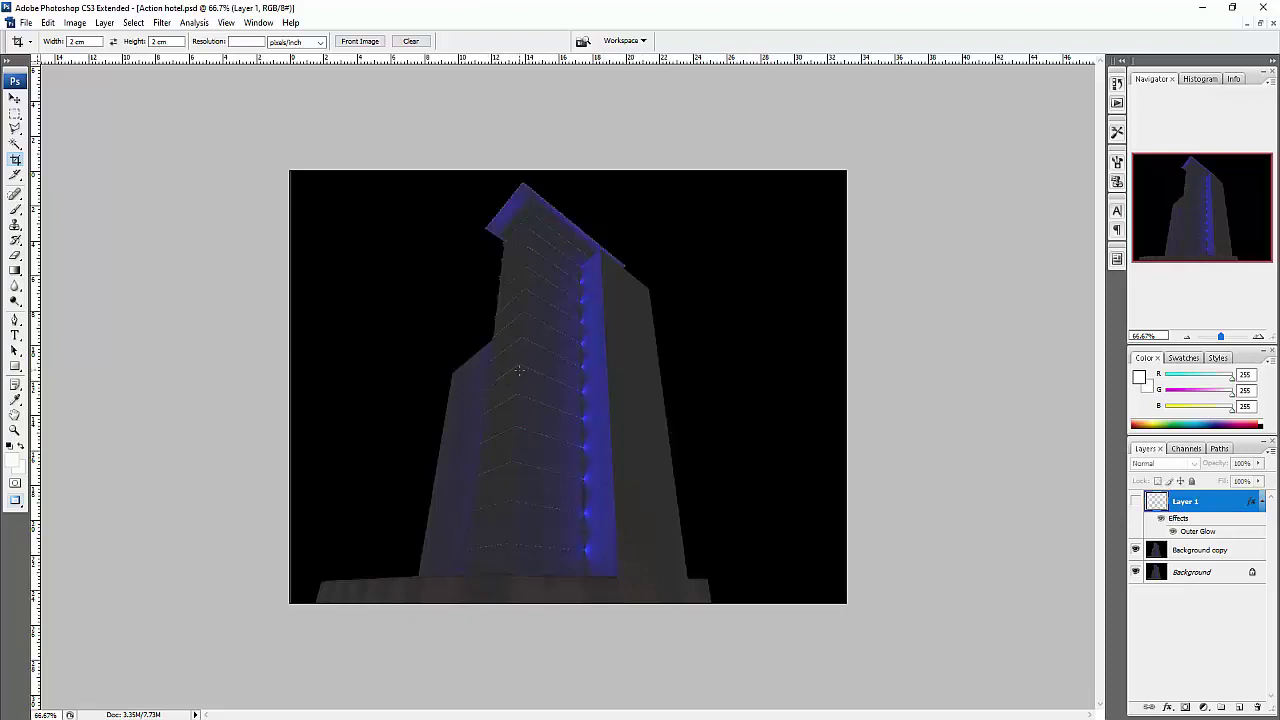
Show Layer 1's blue glow lines on the tower, comparing it with and without them
left_click(1135, 502)
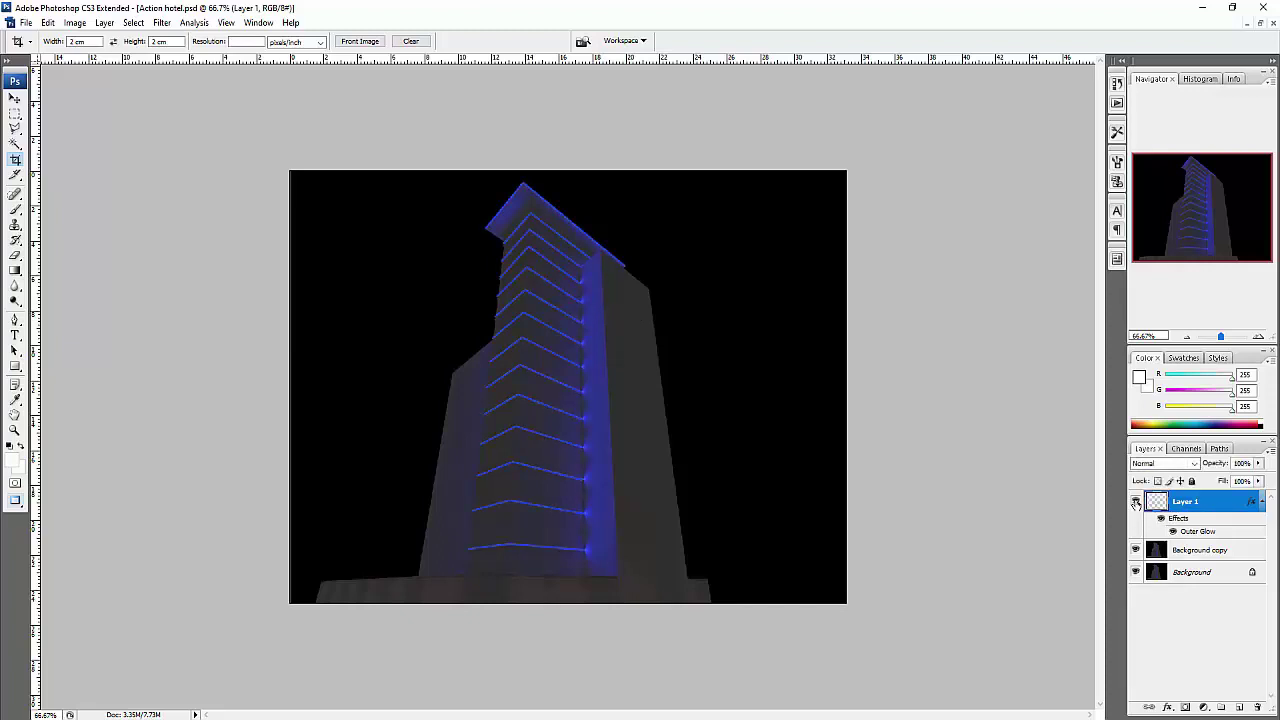
left_click(1136, 502)
left_click(1136, 502)
left_click(1136, 502)
left_click(1136, 502)
Raise Layer 1's Outer Glow size to about 13 px in Layer Style and apply it
double_click(1198, 531)
left_click_drag(250, 111, 853, 186)
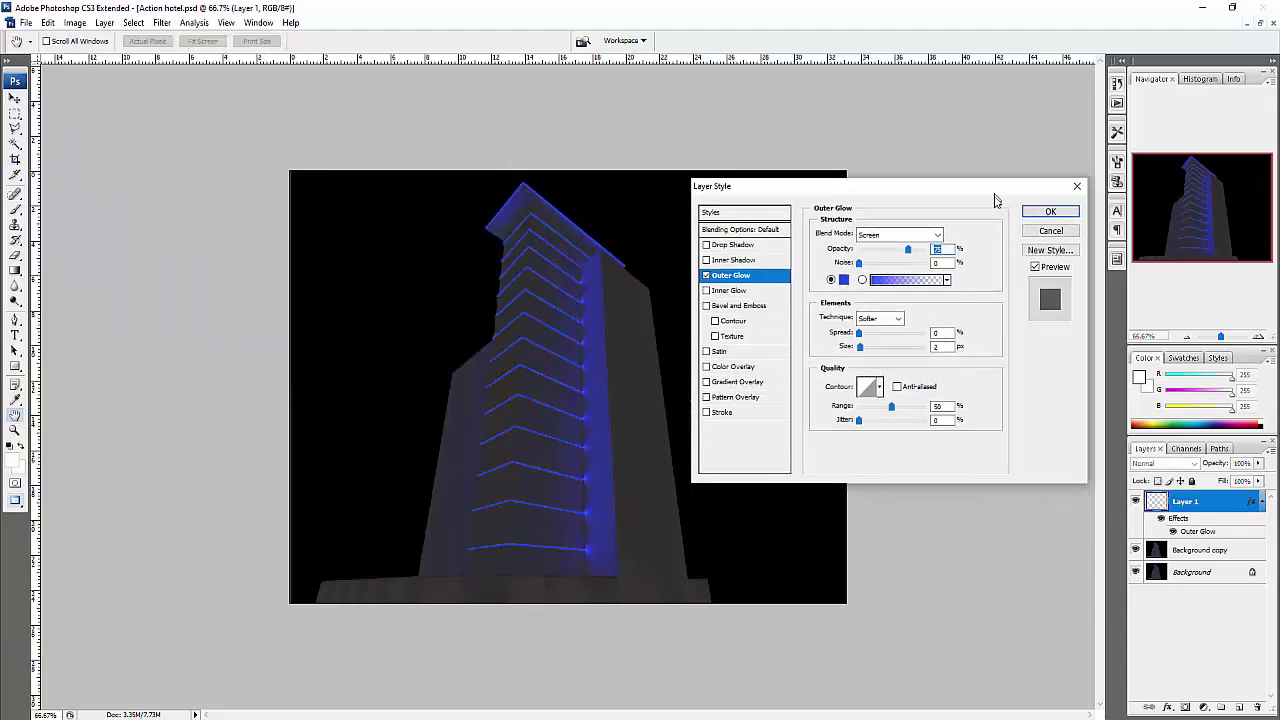
mouse_move(859, 348)
left_mouse_down()
mouse_move(871, 350)
mouse_move(857, 337)
mouse_move(885, 338)
mouse_move(868, 334)
left_mouse_up()
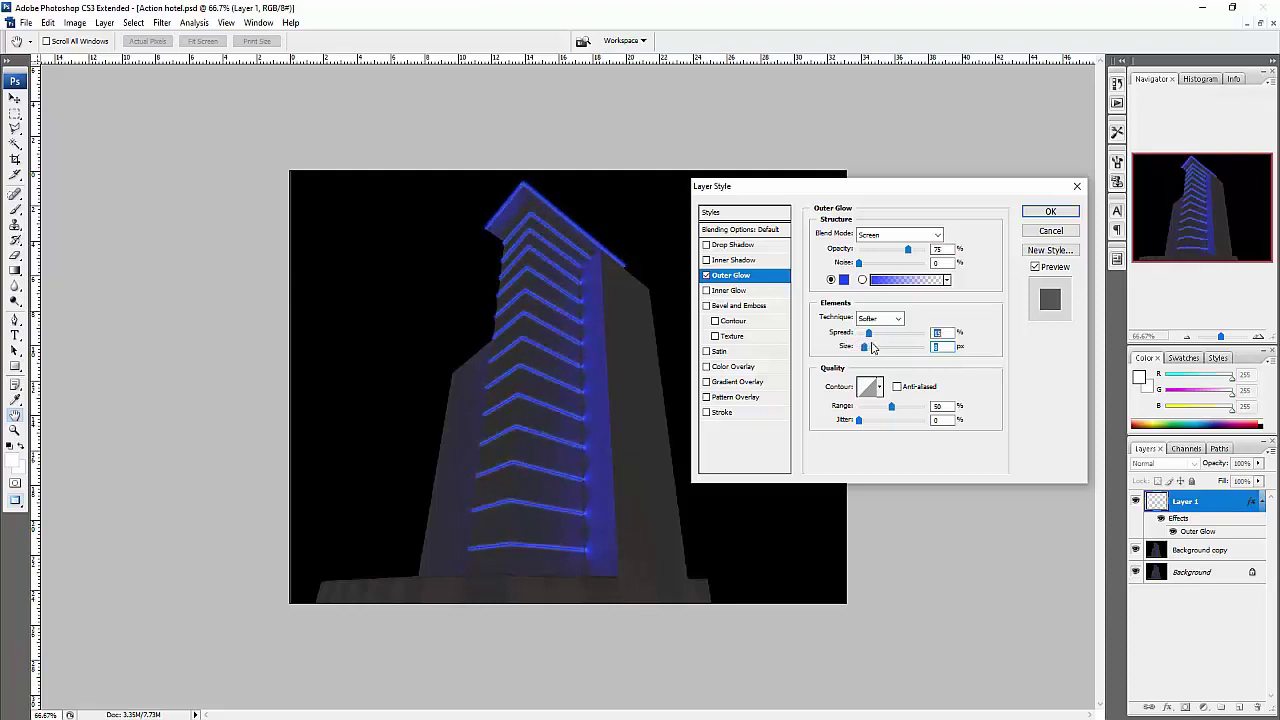
left_click(1048, 212)
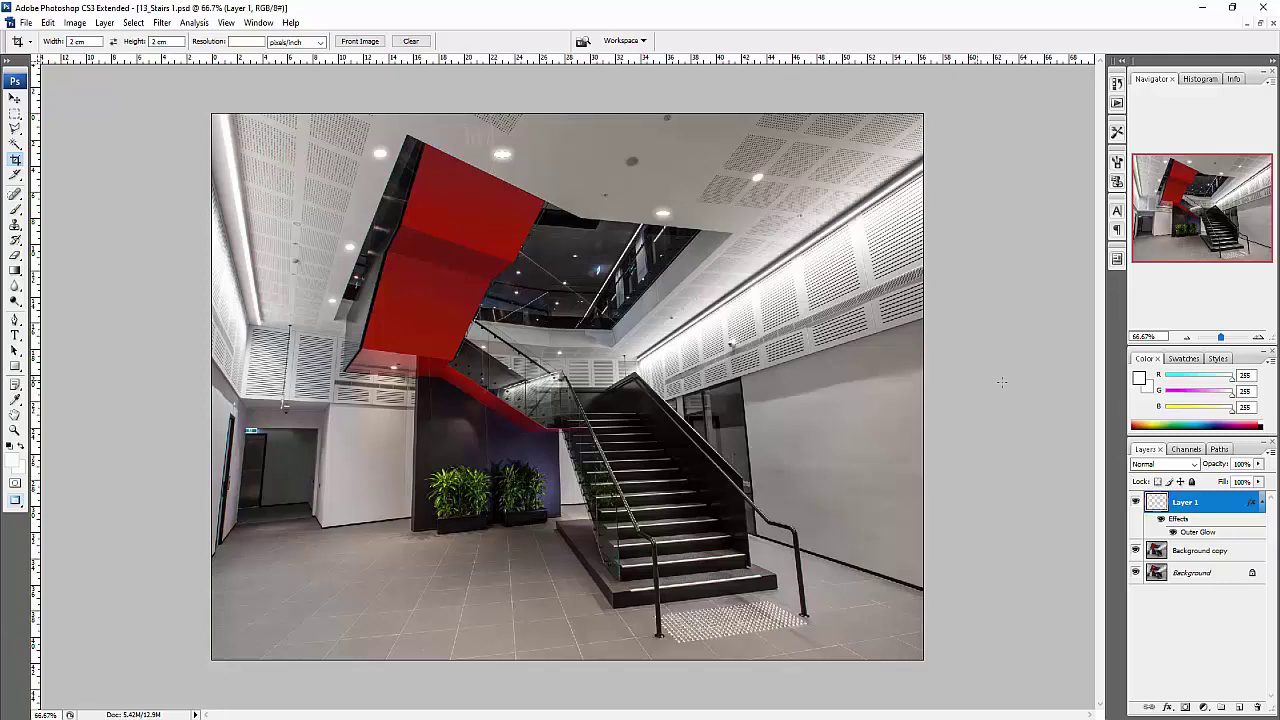
Hide the stair render's copy and glow layers, then compare the flare-free copy on and off
left_click(1135, 550)
left_click(1135, 502)
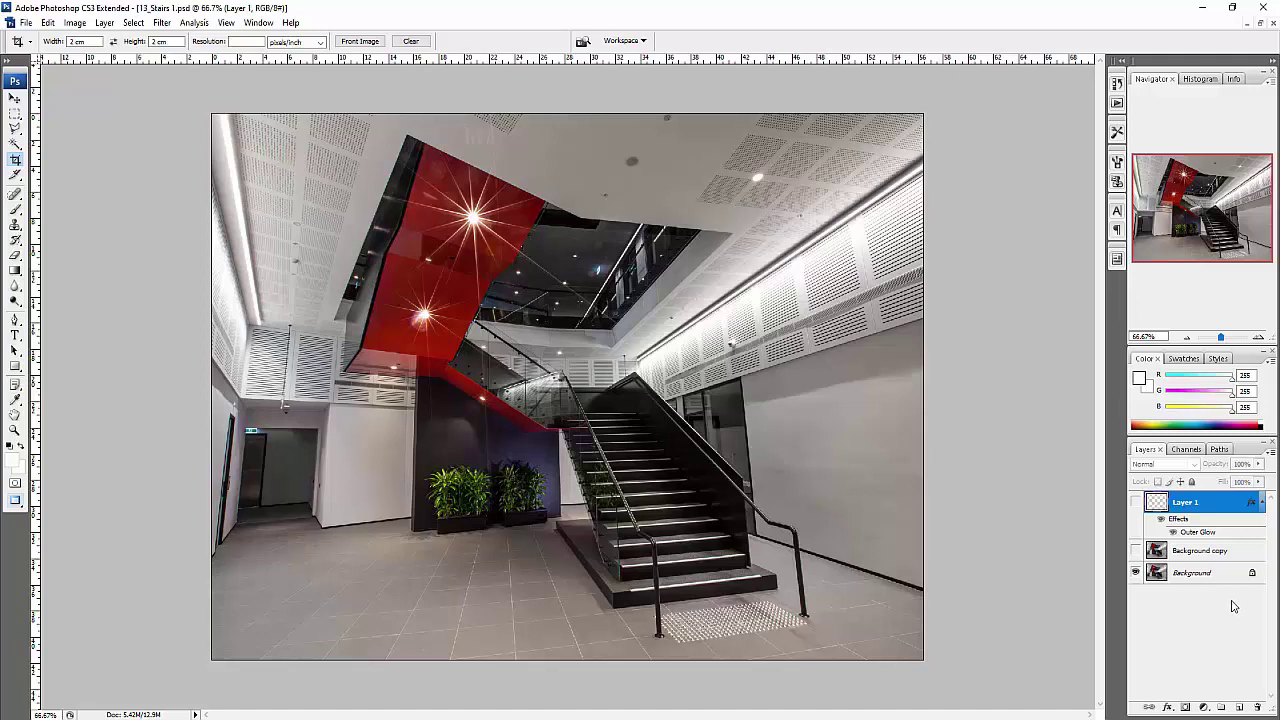
left_click(1136, 551)
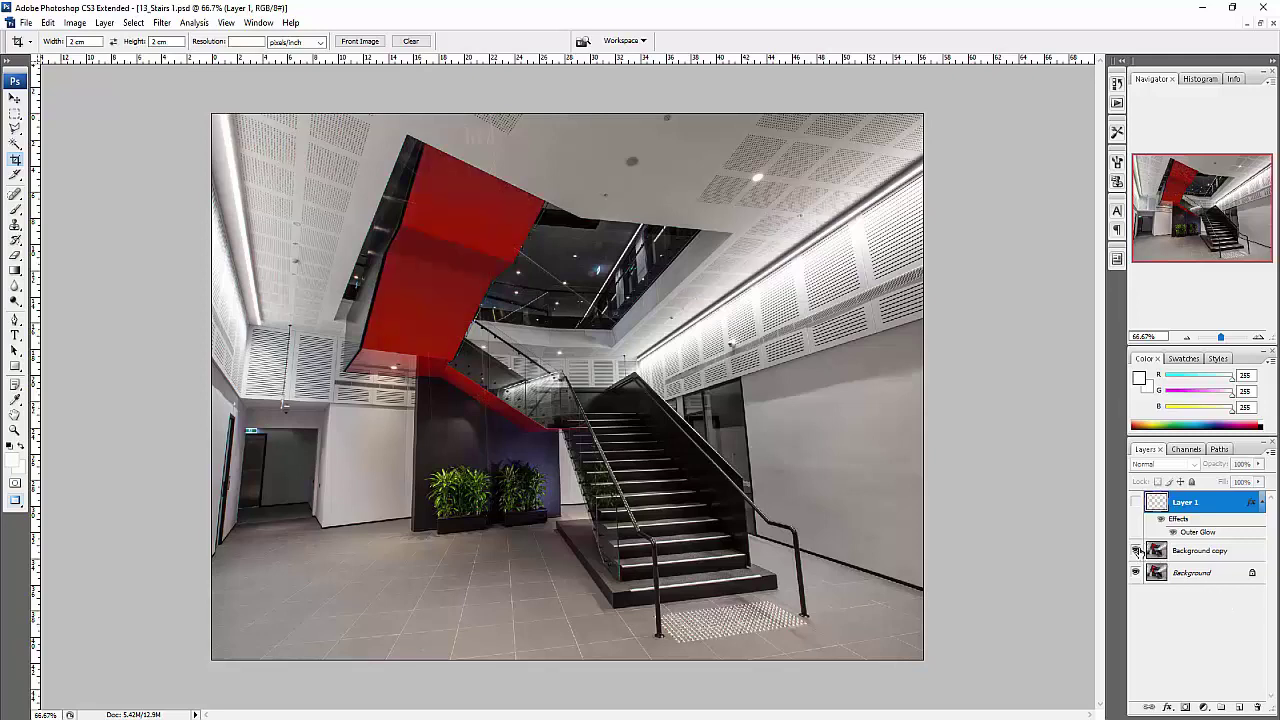
left_click(1136, 551)
left_click(1136, 551)
left_click(1136, 551)
left_click(1136, 551)
left_click(1137, 551)
left_click(1137, 551)
Show Layer 1's ceiling glints, comparing the render with and without Layer 1 and the copy
left_click(1137, 551)
left_click(1137, 551)
left_click(1136, 502)
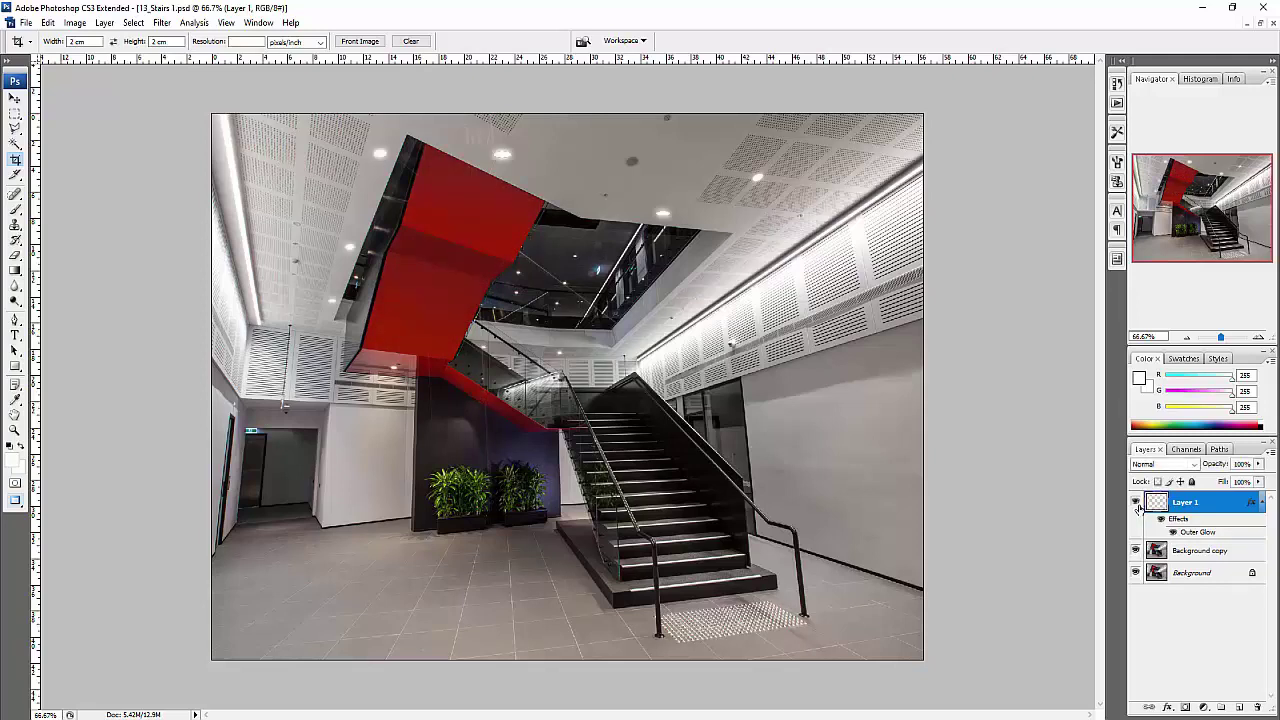
left_click(1136, 502)
left_click(1136, 502)
left_click(1136, 502)
left_click(1136, 502)
left_click(1136, 502)
Compare the ceiling glints on and off, then return to Standard Screen Mode with floating windows
left_click(1136, 502)
left_click(1136, 551)
left_click(1136, 551)
left_click(1136, 502)
left_click(1136, 502)
left_click(1136, 502)
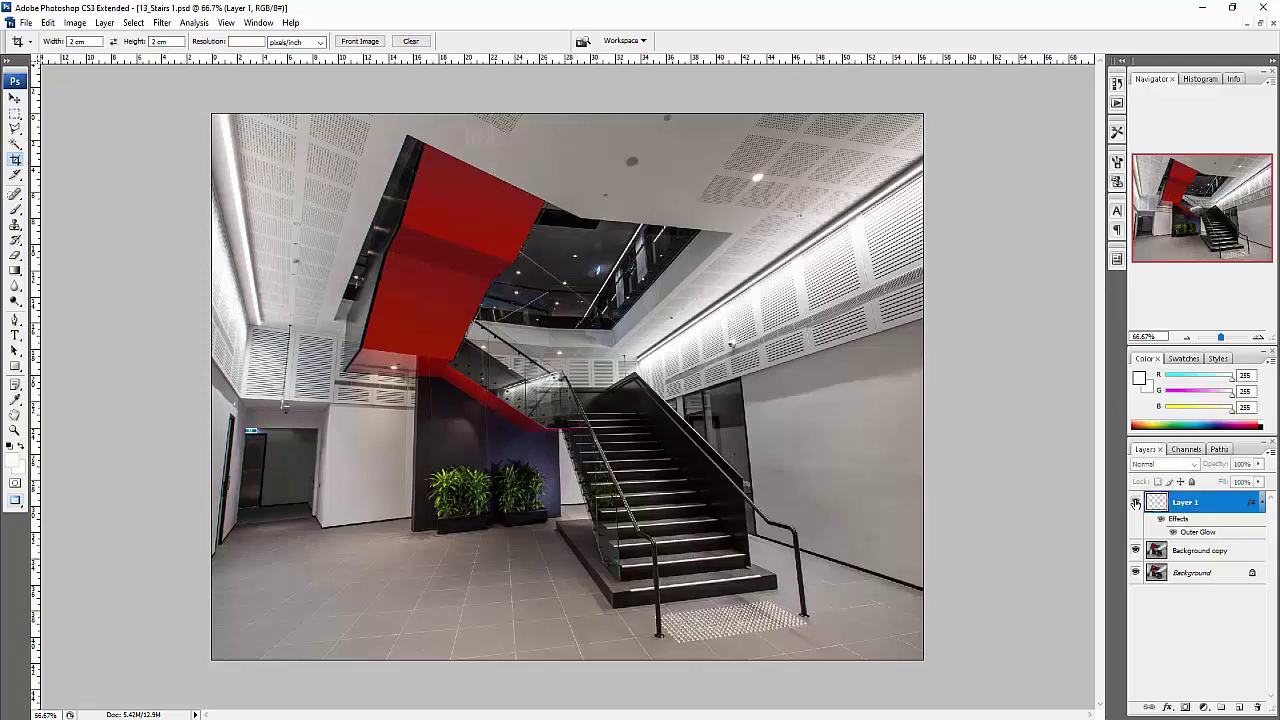
left_click(1136, 502)
left_click(1136, 502)
left_click(1136, 502)
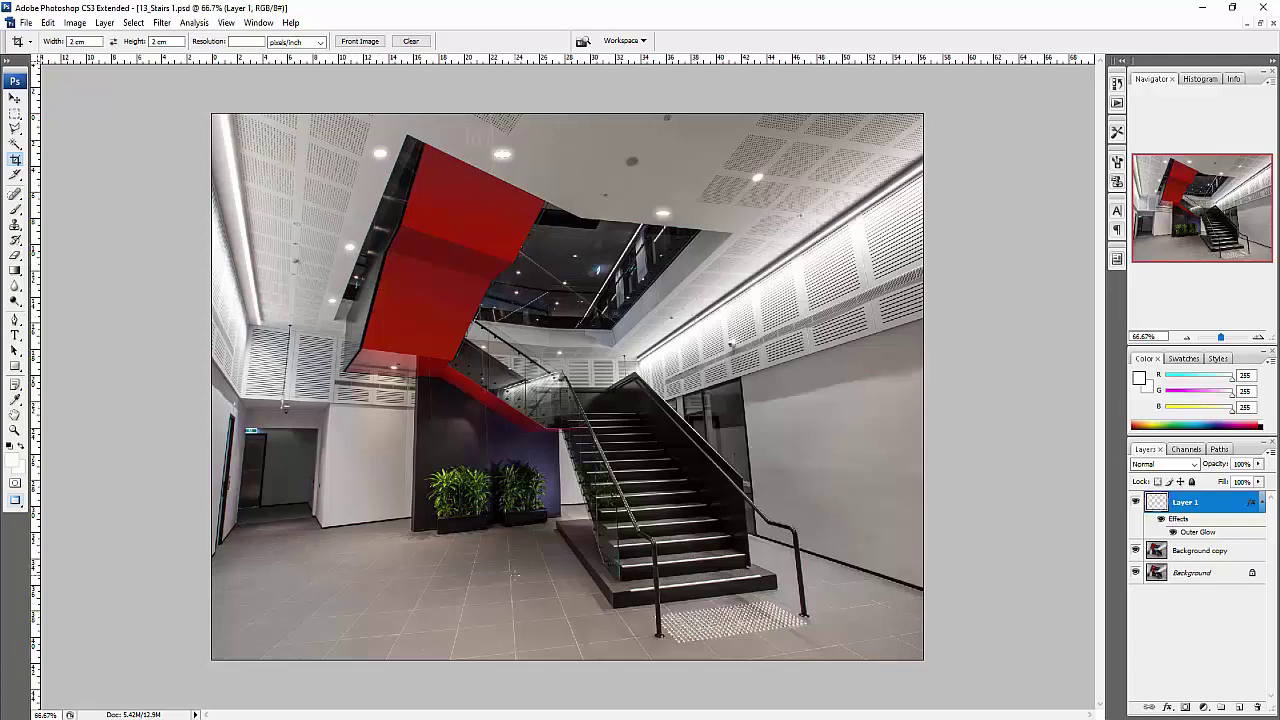
key("f")
key("f")
key("f")
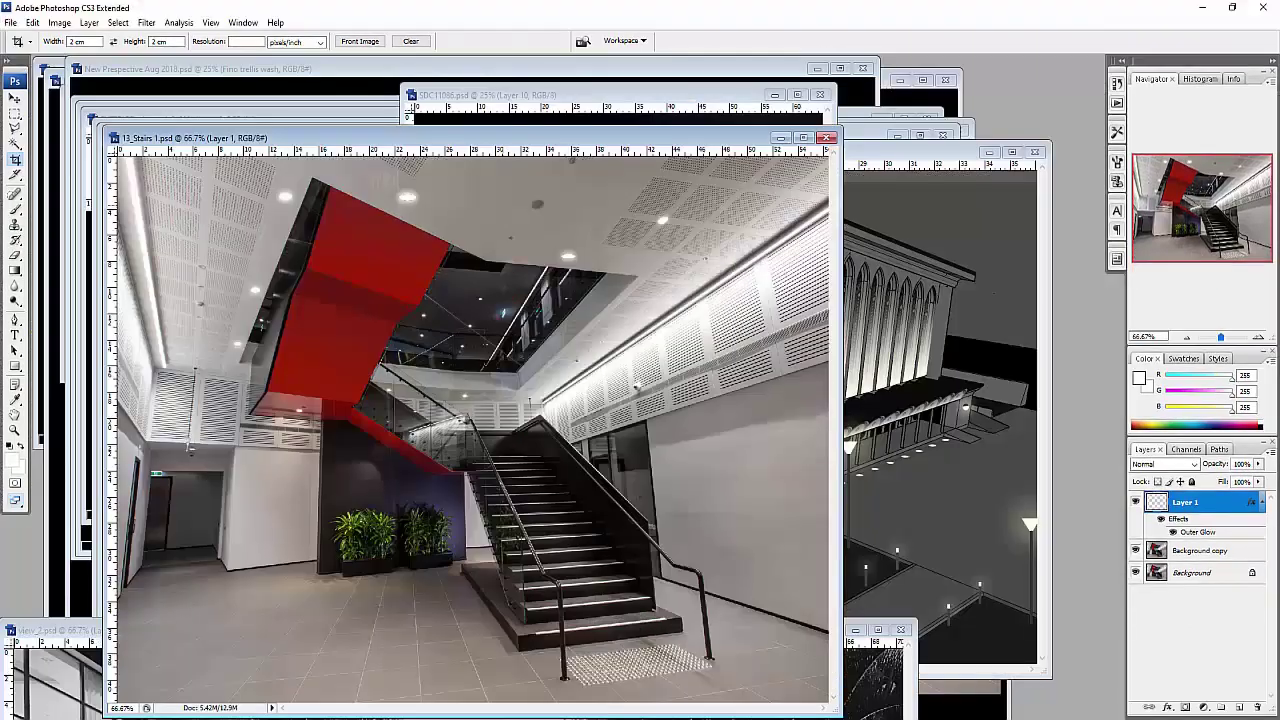
Drag the stairwell and Action hotel windows down and maximize ADNA.psd
left_click_drag(760, 139, 822, 533)
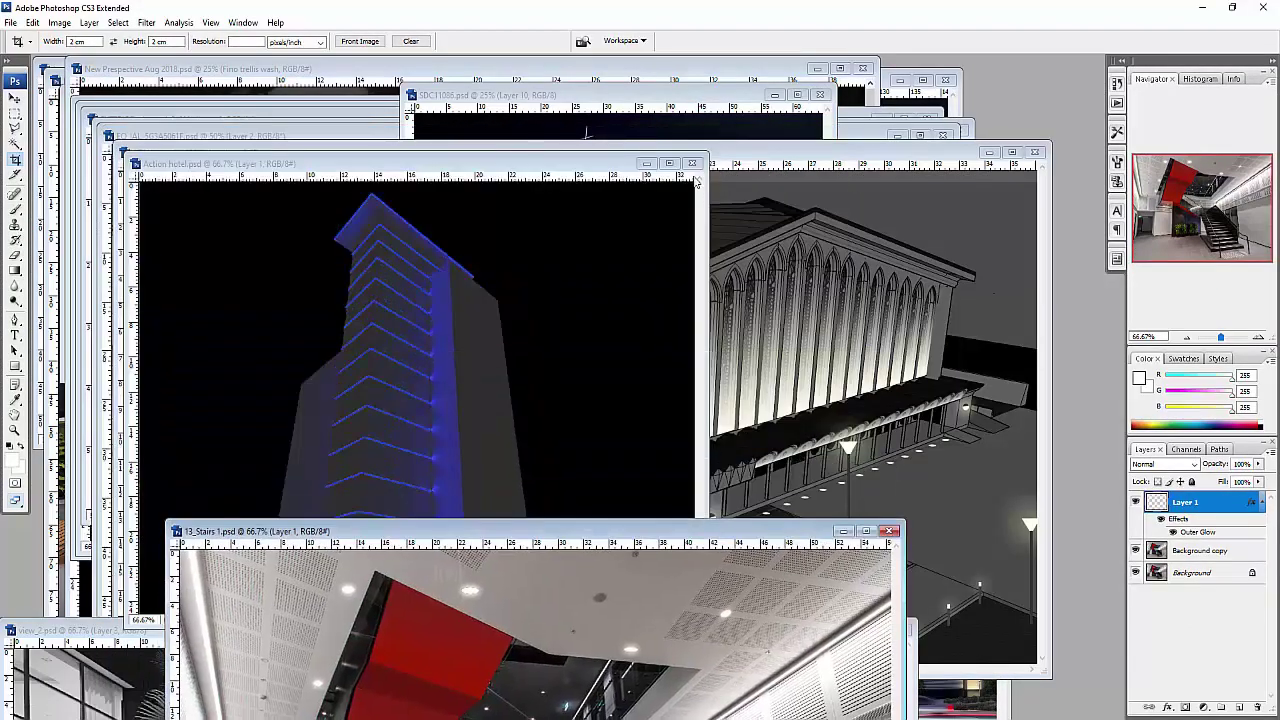
left_click_drag(620, 168, 620, 522)
left_click(678, 205)
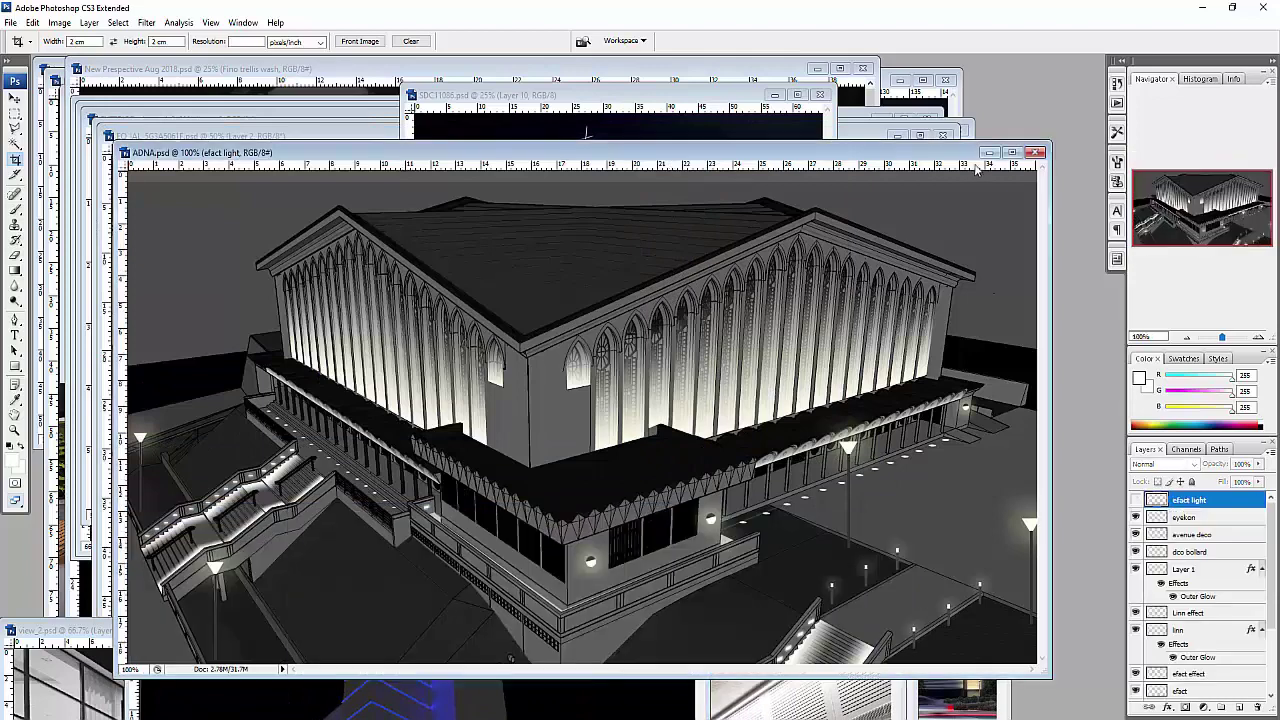
left_click(1012, 153)
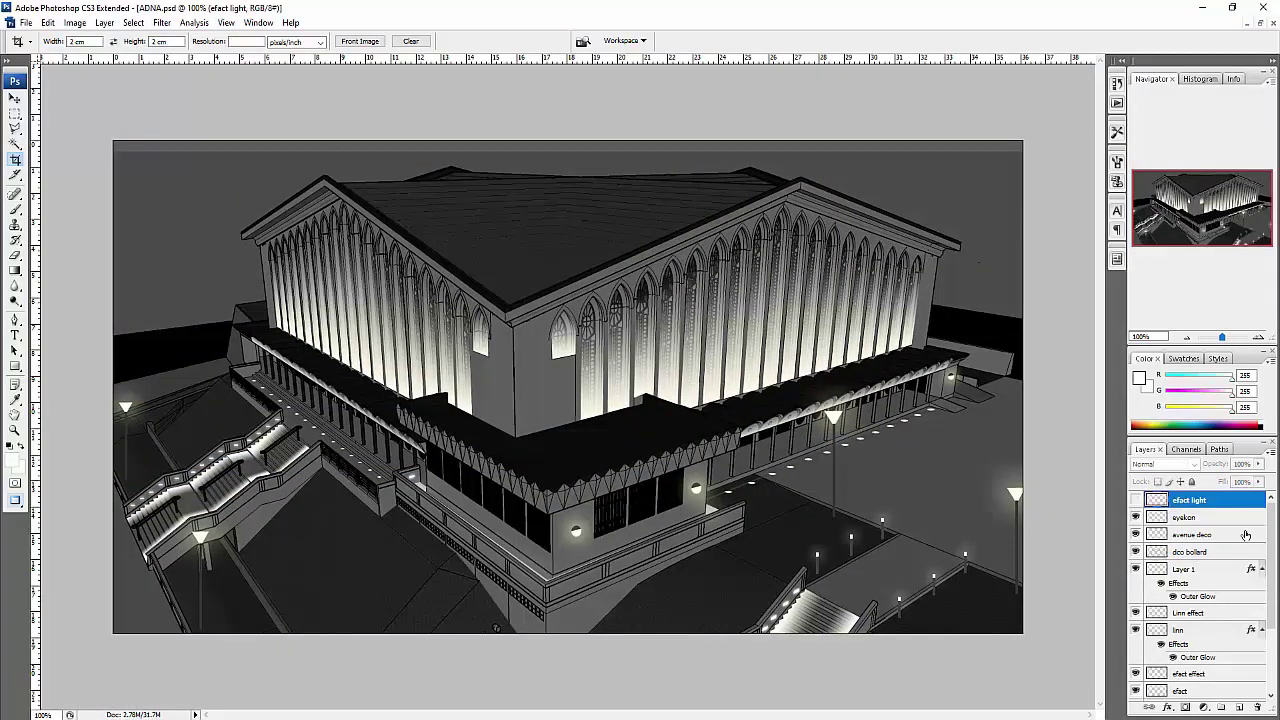
Compare the efact, eyekon wall-lamp and avenue deco street-lamp glows on and off
left_click(1135, 500)
left_click(1135, 500)
left_click(1135, 500)
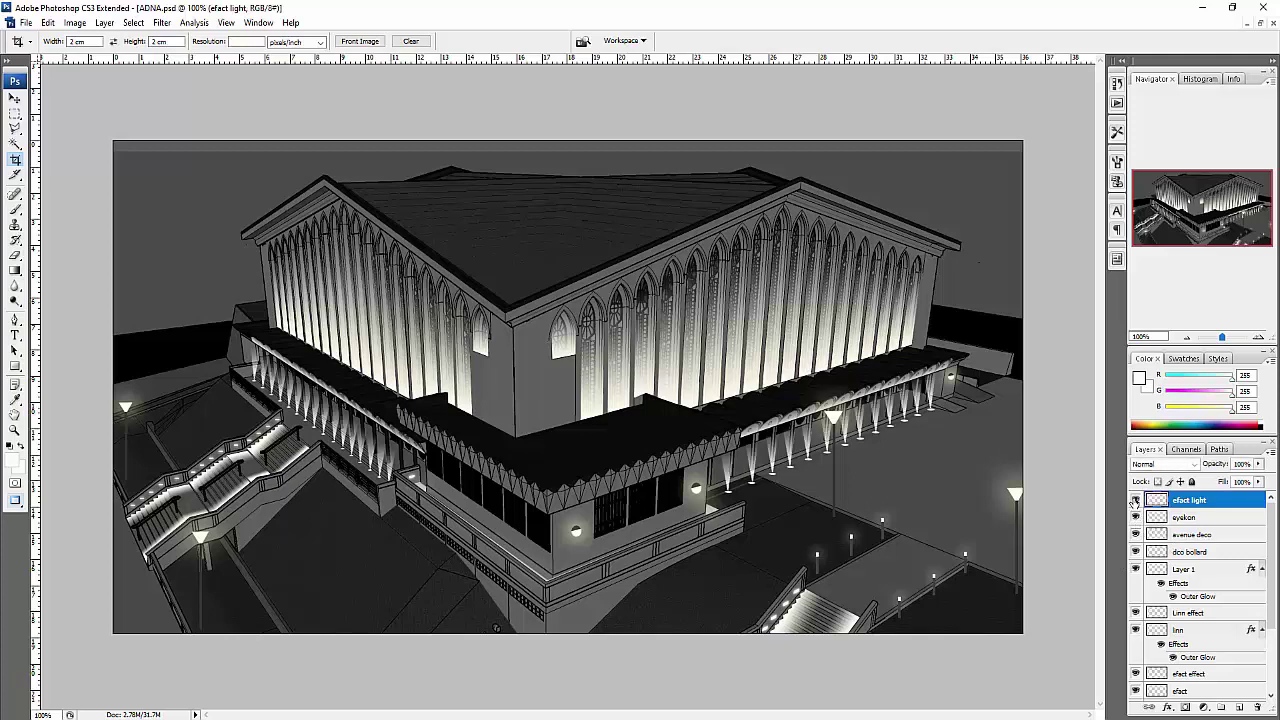
left_click(1135, 500)
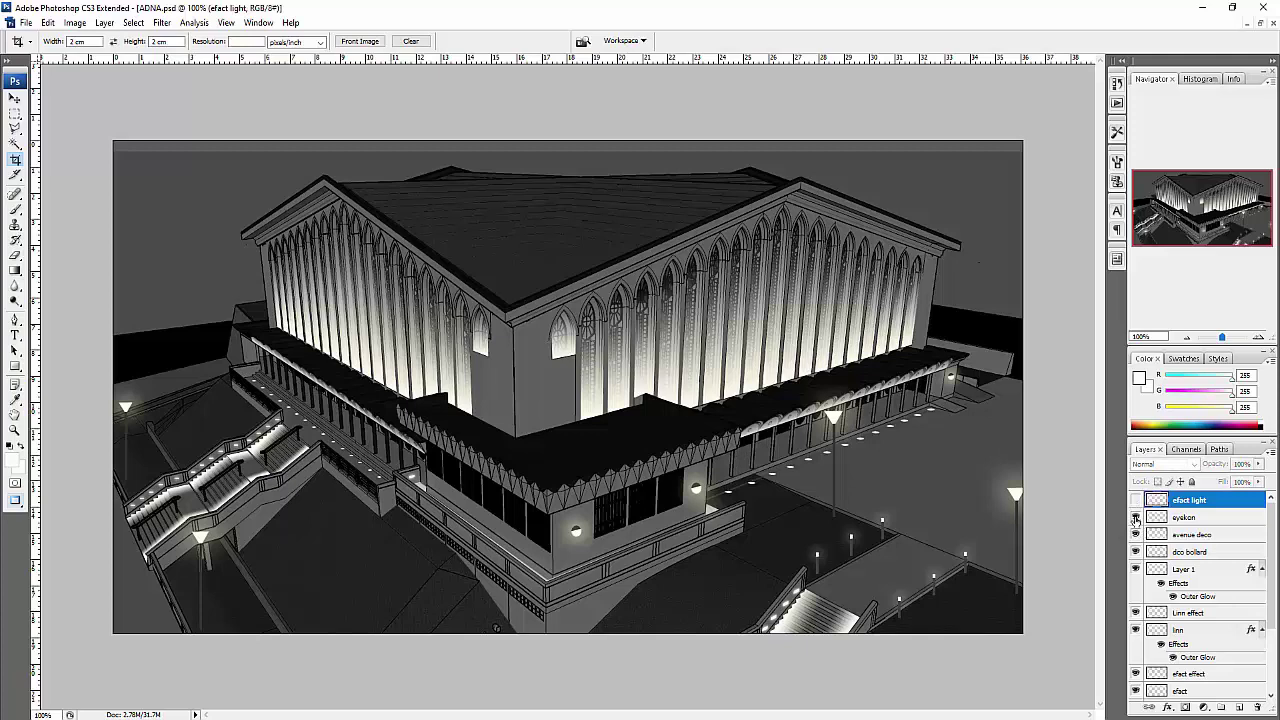
left_click(1135, 517)
left_click(1135, 517)
left_click(1135, 517)
left_click(1135, 517)
left_click(1135, 535)
left_click(1135, 535)
left_click(1135, 535)
Hide the eyekon, avenue deco, dco bollard, Linn effect and linn stair lights, comparing Layer 1's facade glow
left_click(1135, 517)
left_click(1135, 535)
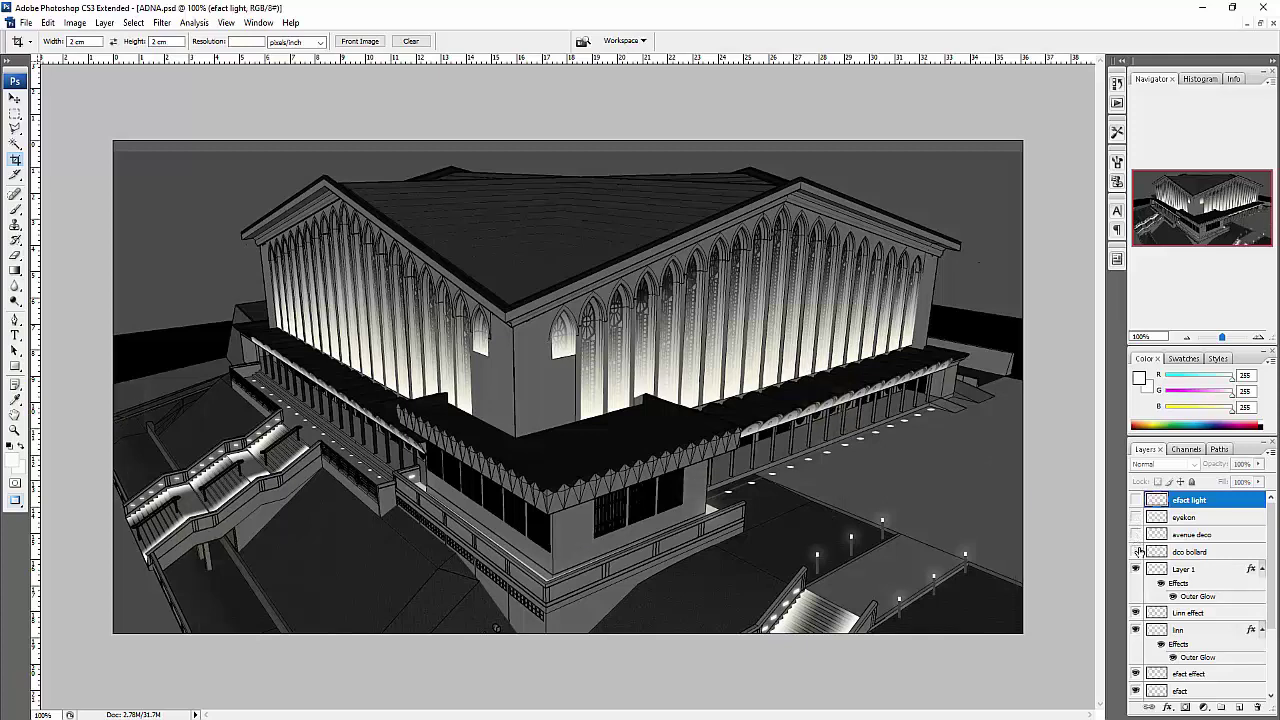
left_click(1140, 552)
left_click(1137, 552)
left_click(1137, 552)
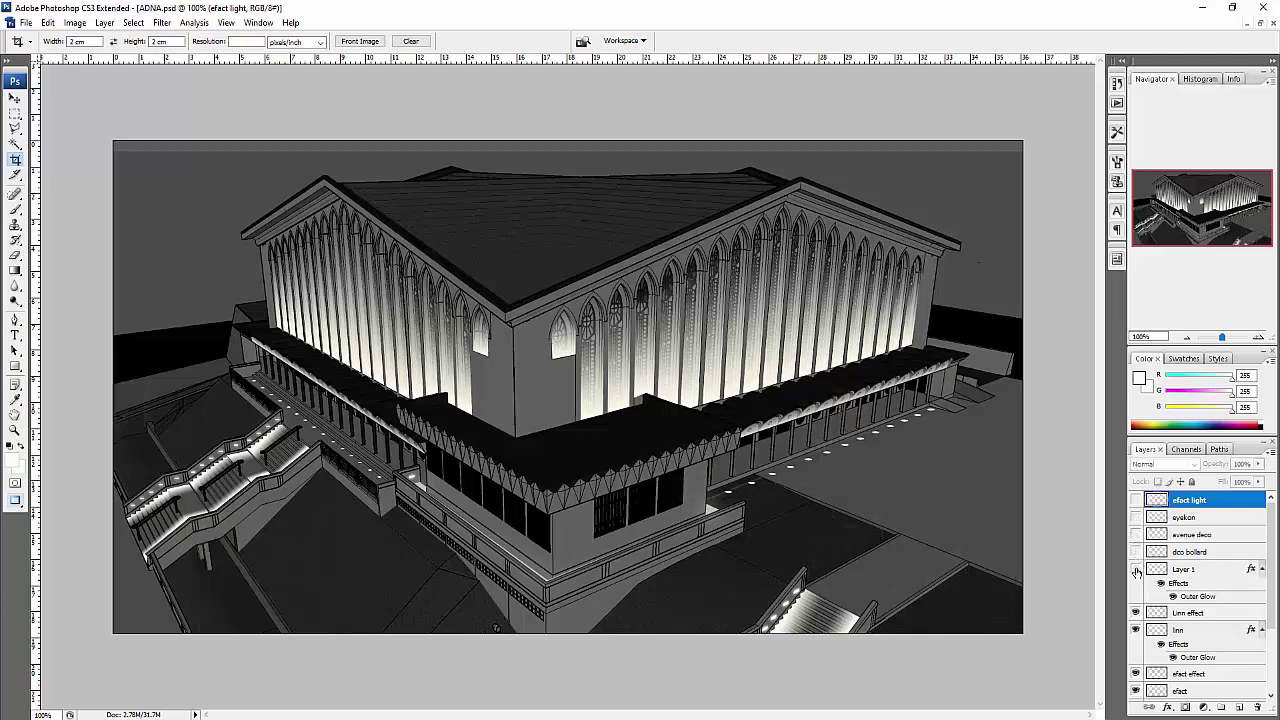
left_click(1136, 569)
left_click(1136, 569)
left_click(1136, 569)
left_click(1136, 569)
left_click(1135, 613)
left_click(1135, 613)
left_click(1135, 613)
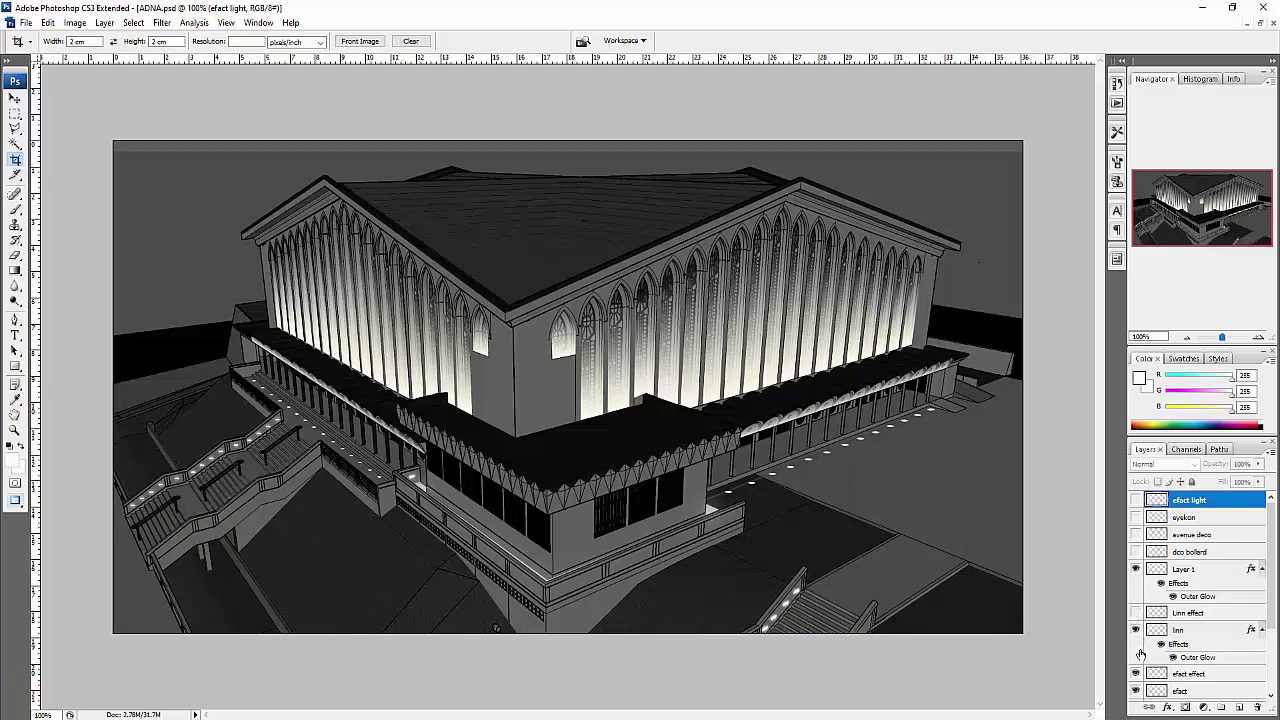
left_click(1136, 630)
Hide Layer 1, the efact and blade micro glows, Black & White 1 and Background copy 2
scroll(1136, 630, "down", 2)
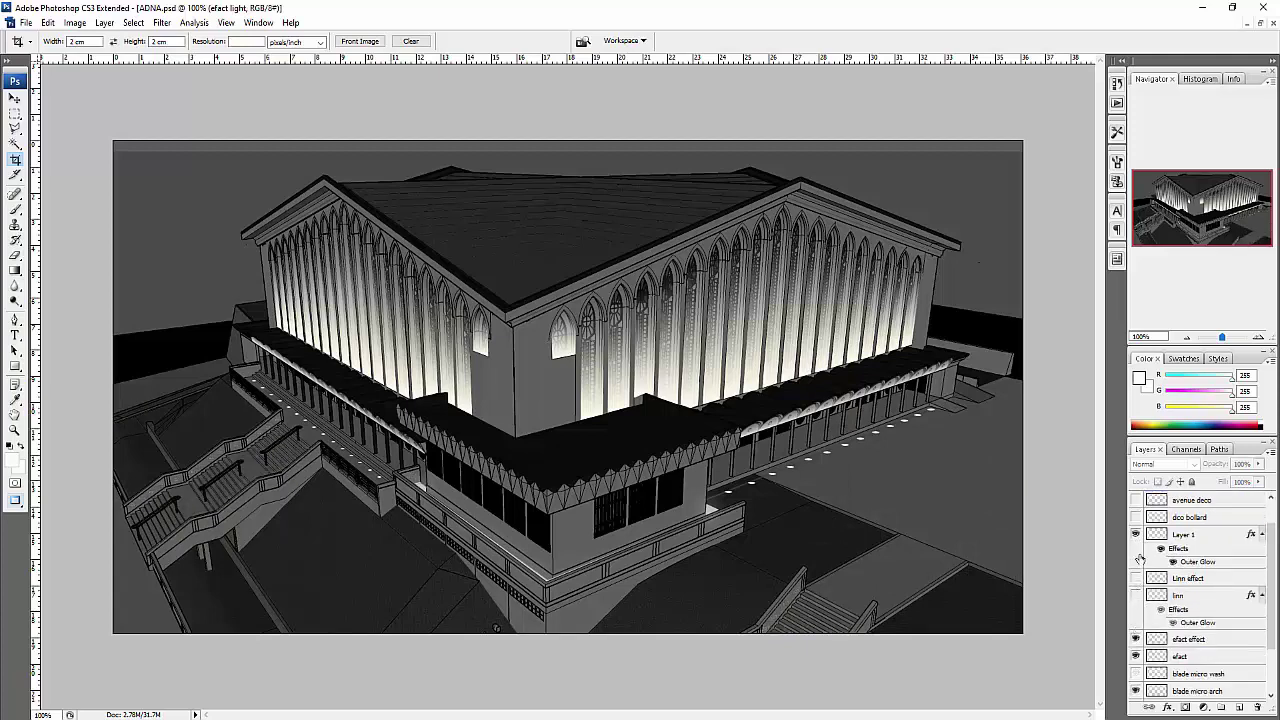
left_click(1136, 536)
scroll(1136, 540, "down", 2)
left_click(1135, 605)
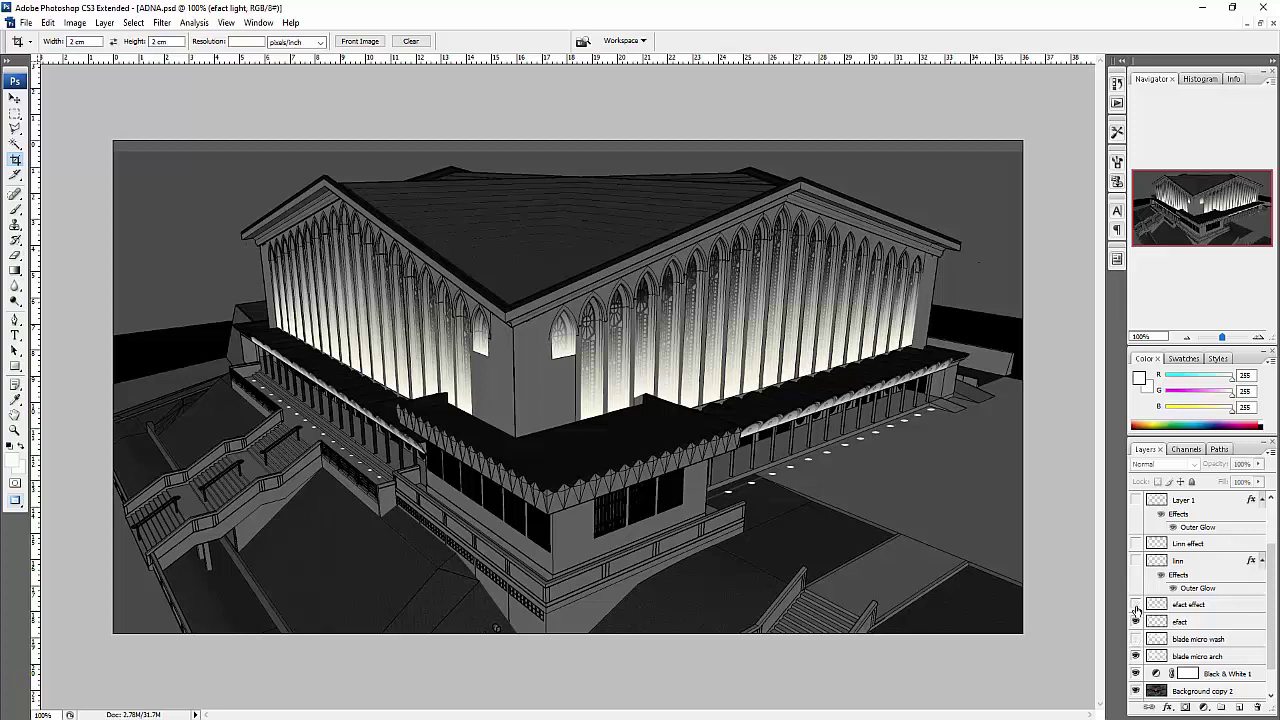
left_click(1135, 622)
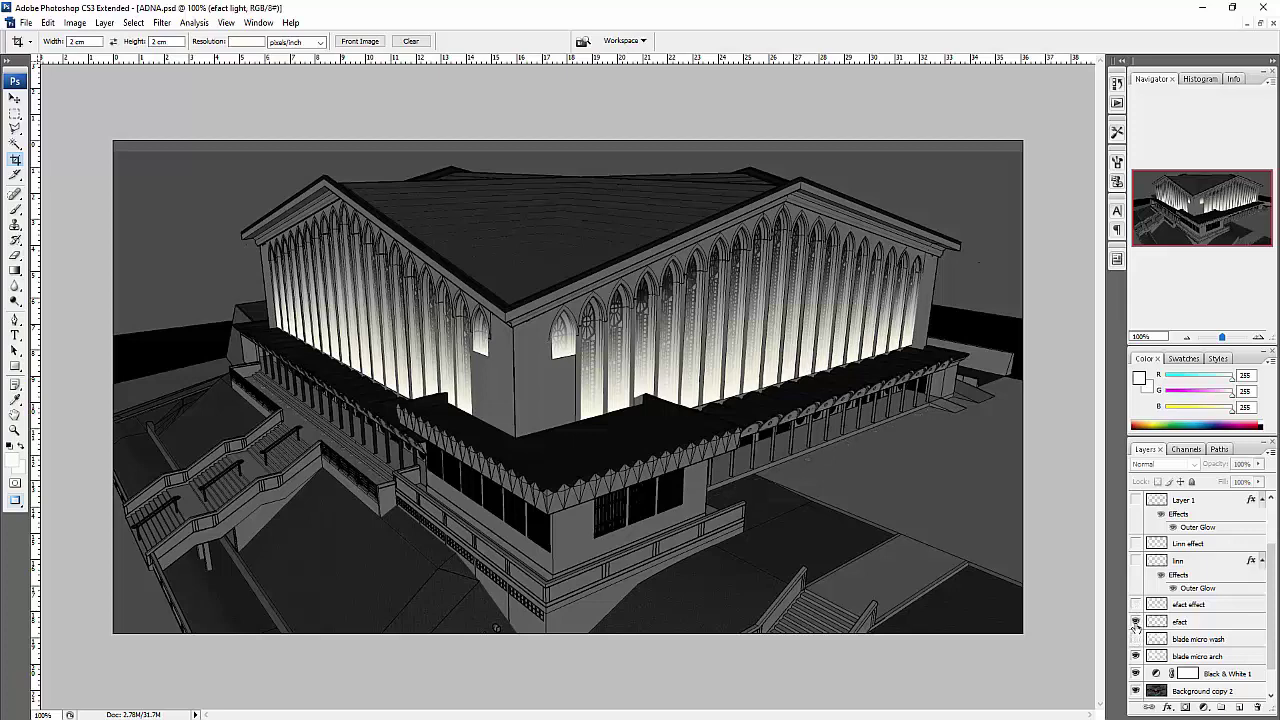
left_click(1135, 622)
left_click(1135, 622)
left_click(1135, 622)
left_click(1135, 639)
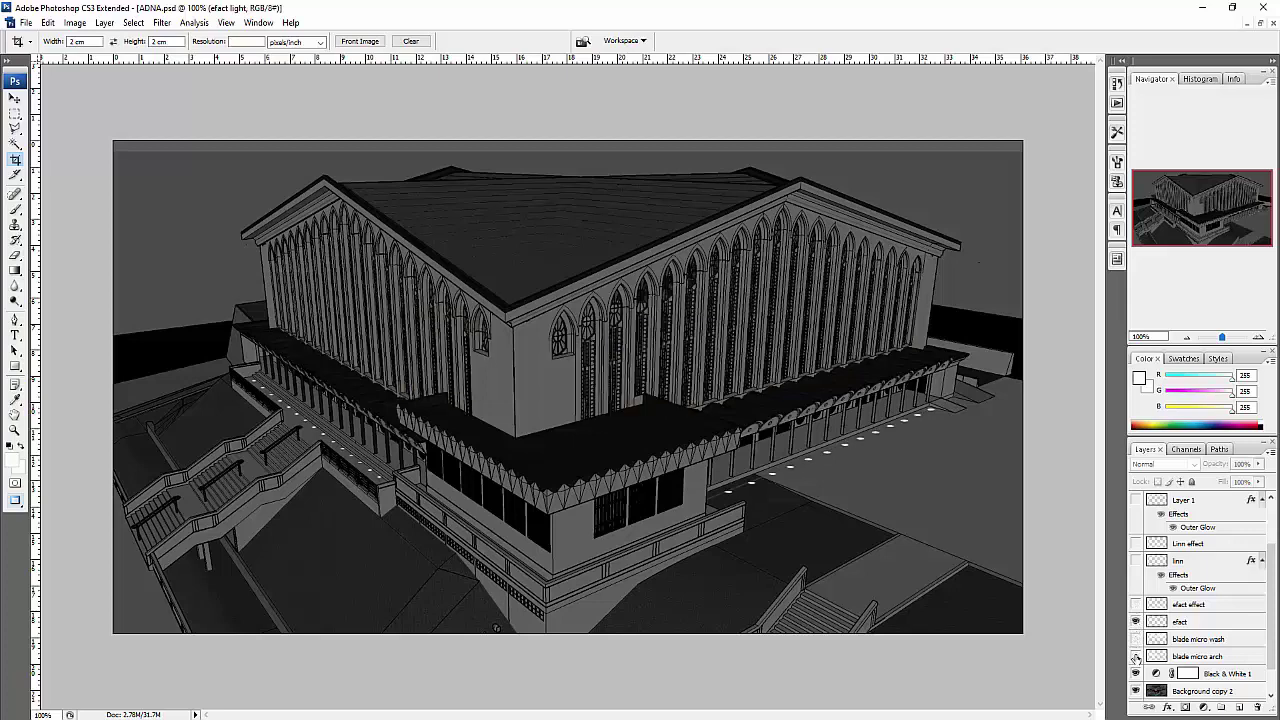
left_click(1135, 622)
left_click(1135, 673)
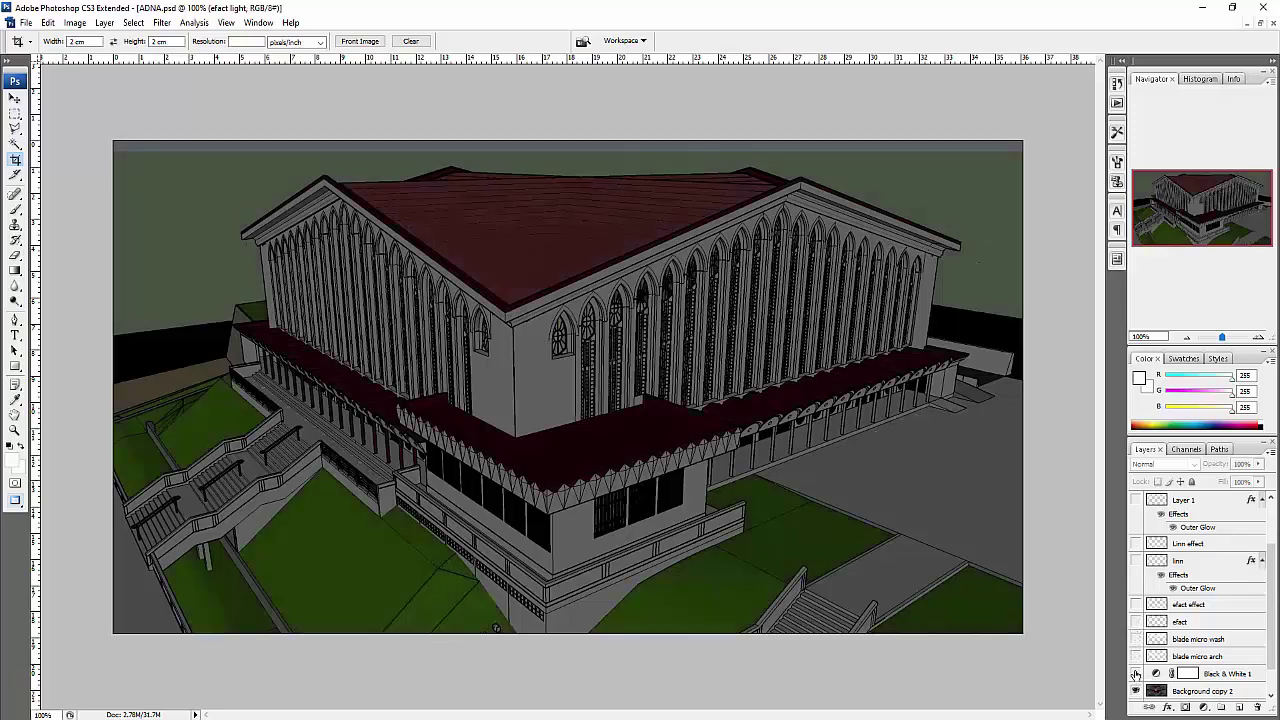
scroll(1135, 673, "down", 1)
left_click(1135, 658)
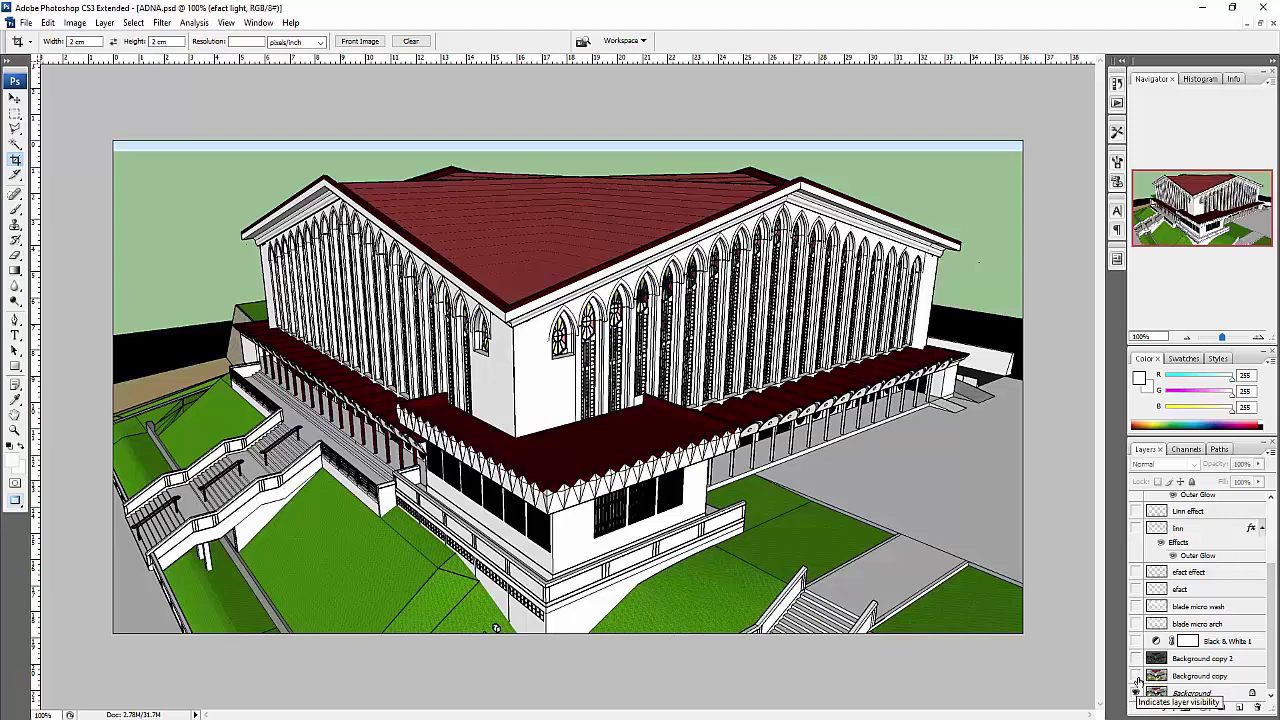
Show Background copy 2 to darken the ADNA render to a dusk tone
left_click(1135, 658)
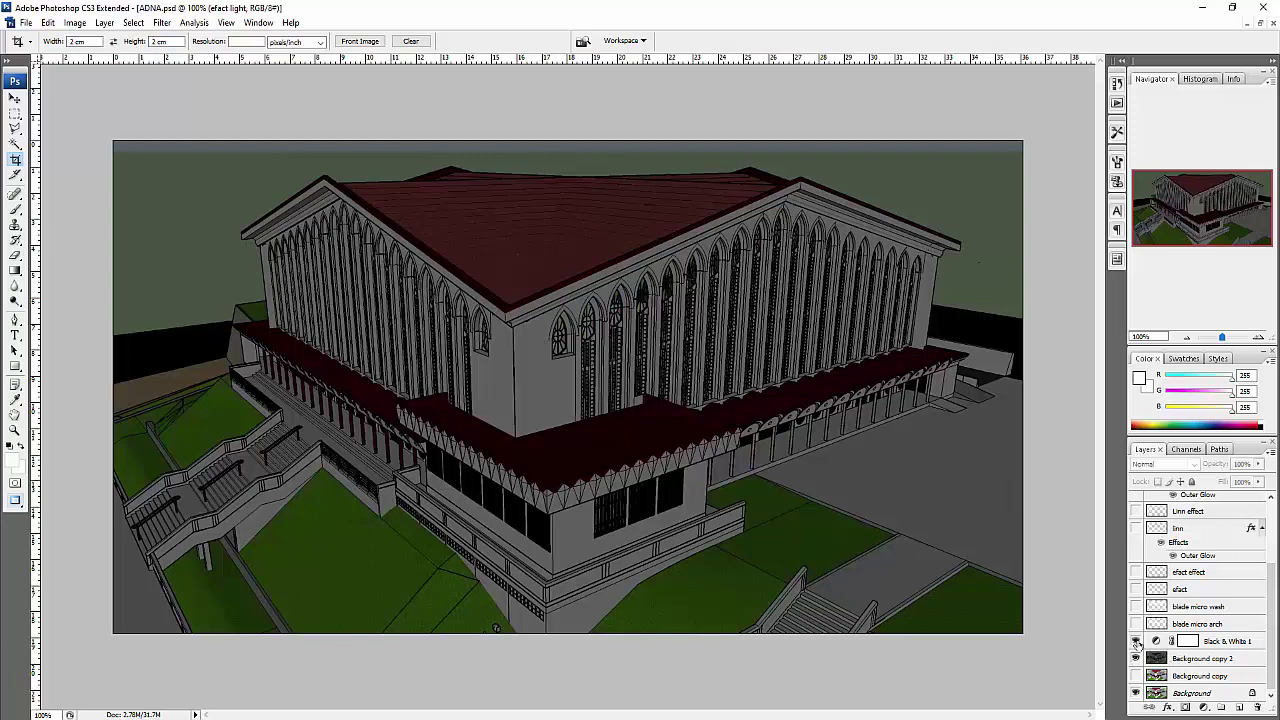
Show Black & White 1 for greyscale and compare the blade micro arch and wash glows
left_click(1136, 642)
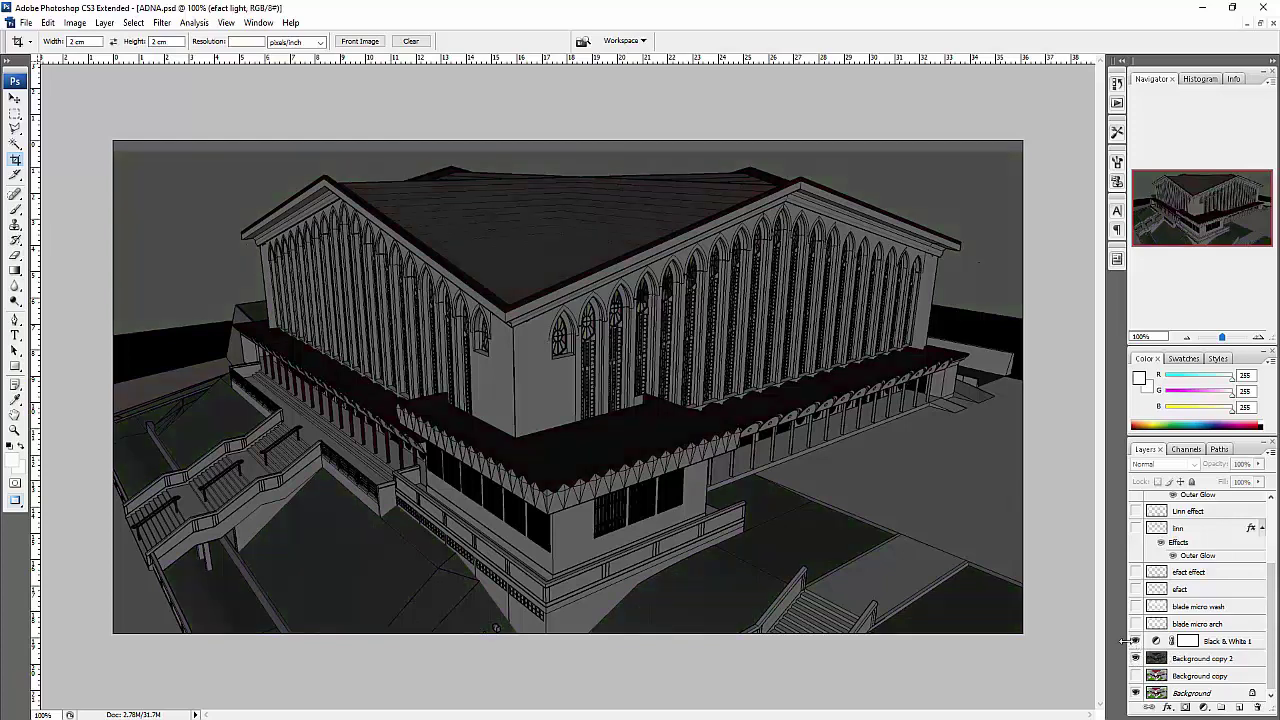
left_click(1136, 624)
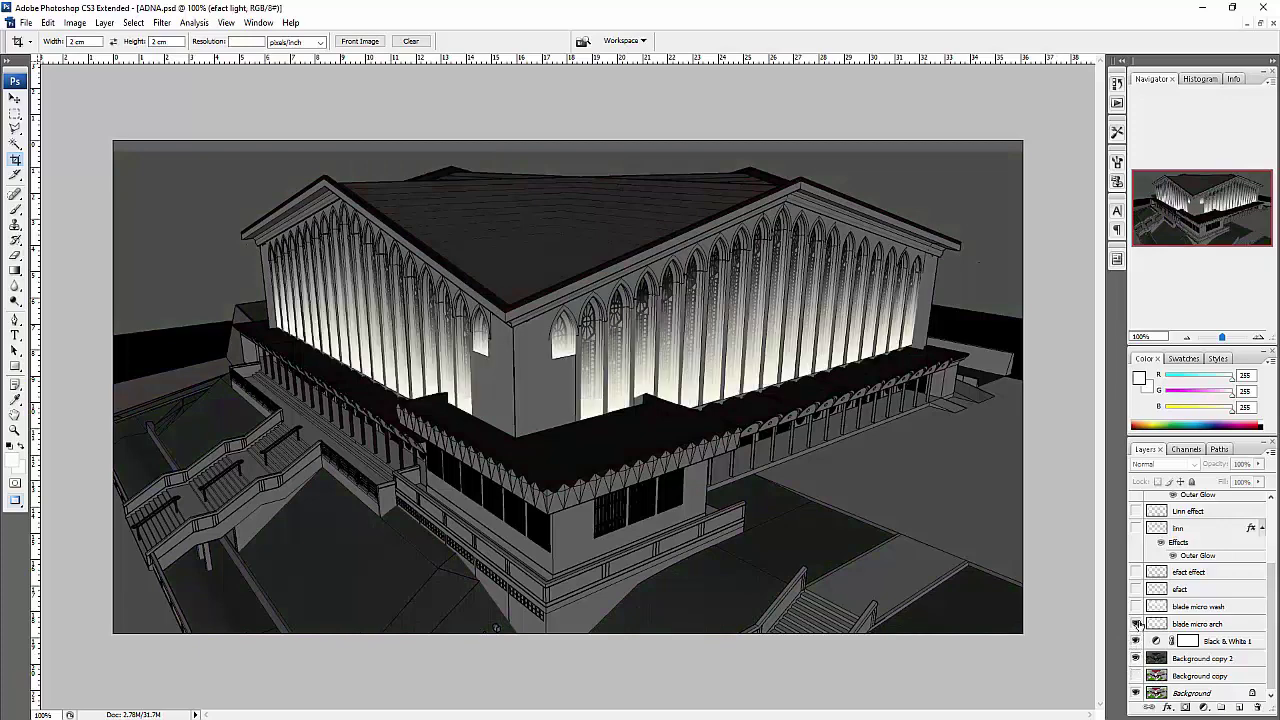
left_click(1136, 607)
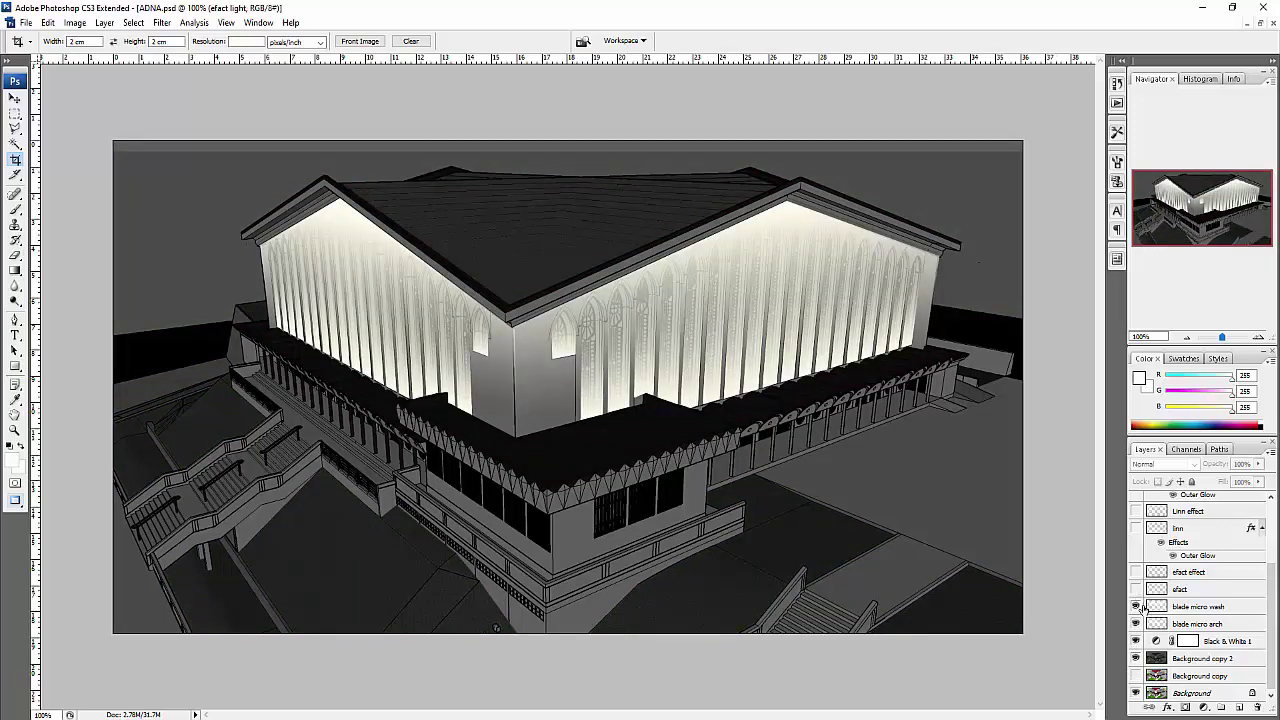
left_click(1136, 607)
left_click(1136, 607)
left_click(1136, 624)
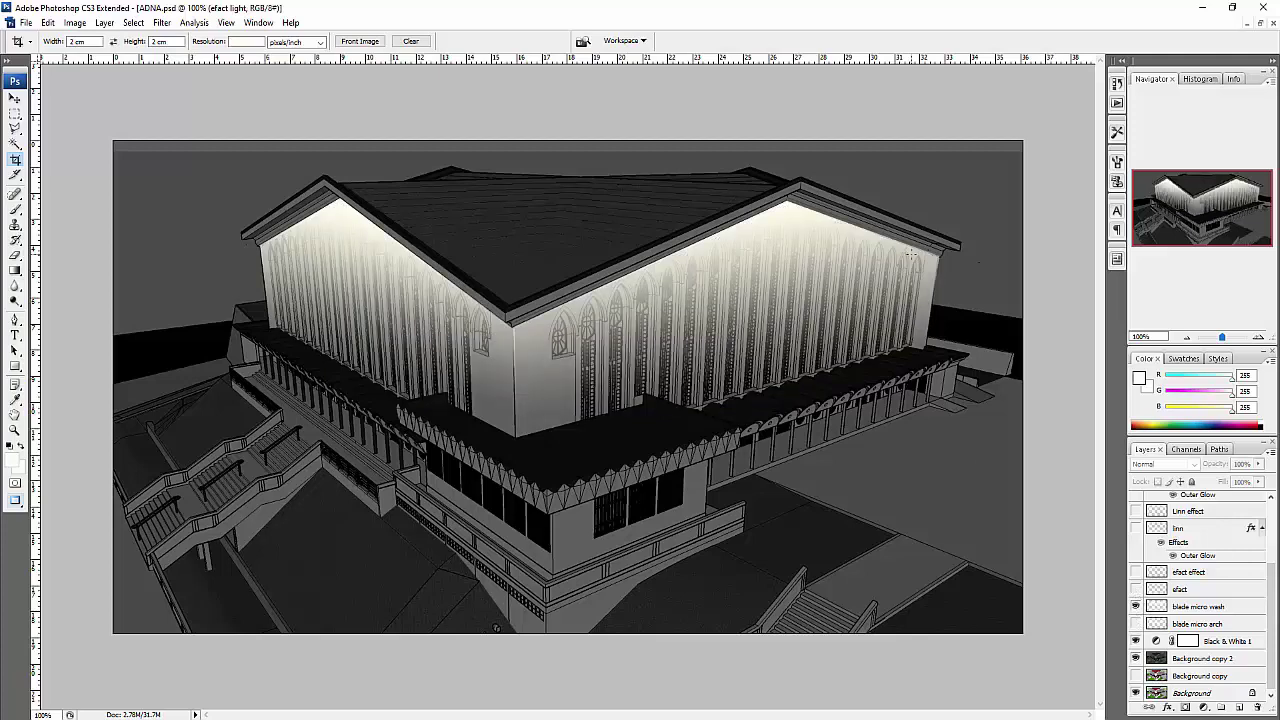
left_click(1136, 624)
left_click(1136, 607)
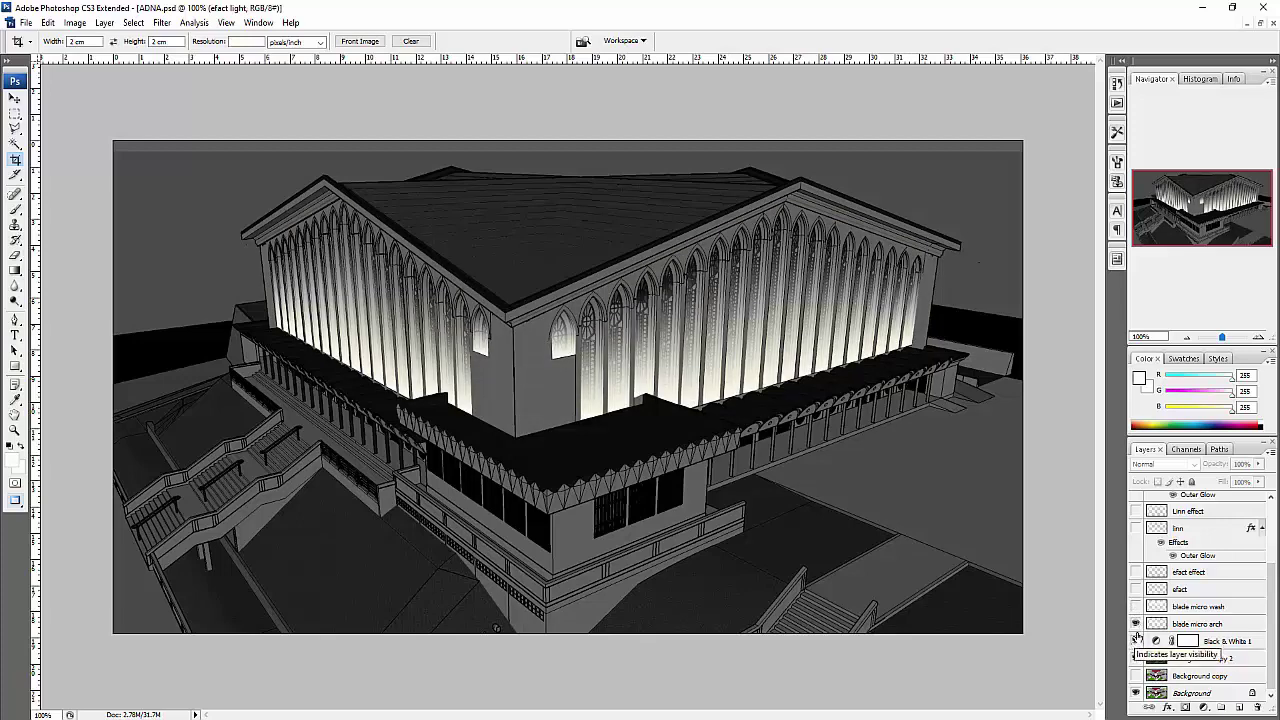
Keep blade micro arch on and wash off, then show the efact walkway dots and efact effect
left_click(1136, 607)
left_click(1136, 624)
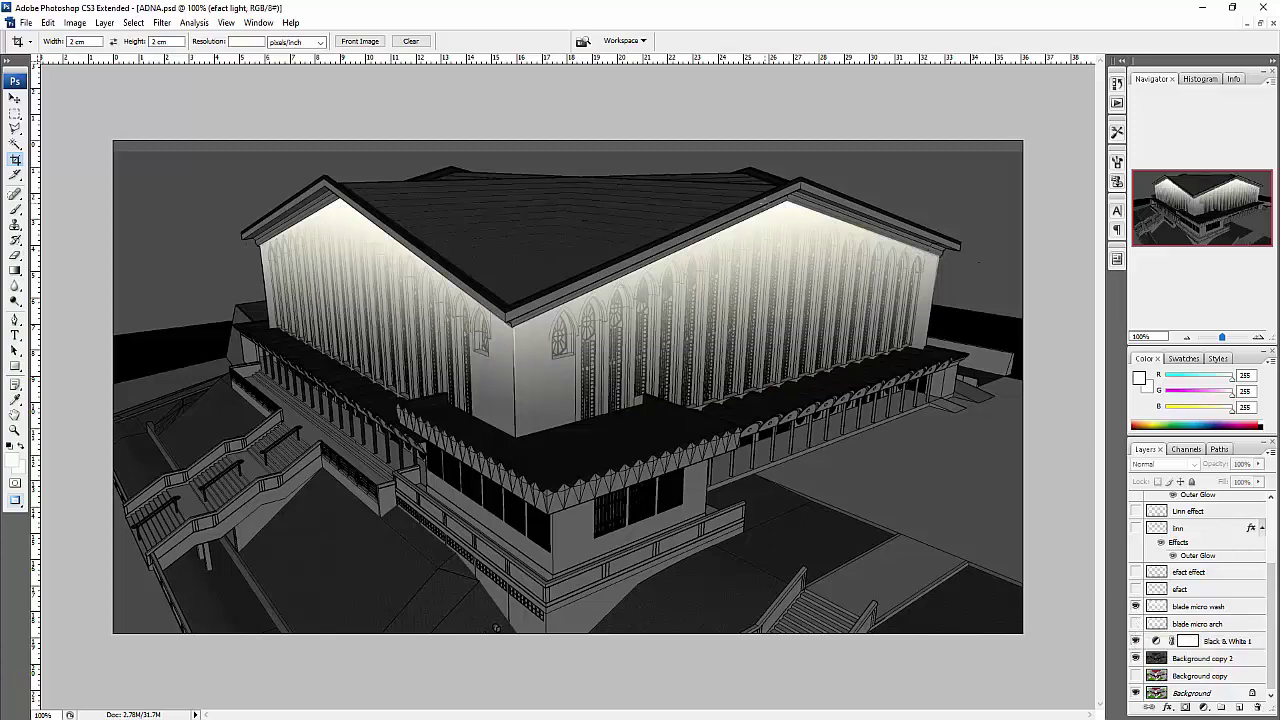
left_click(1135, 624)
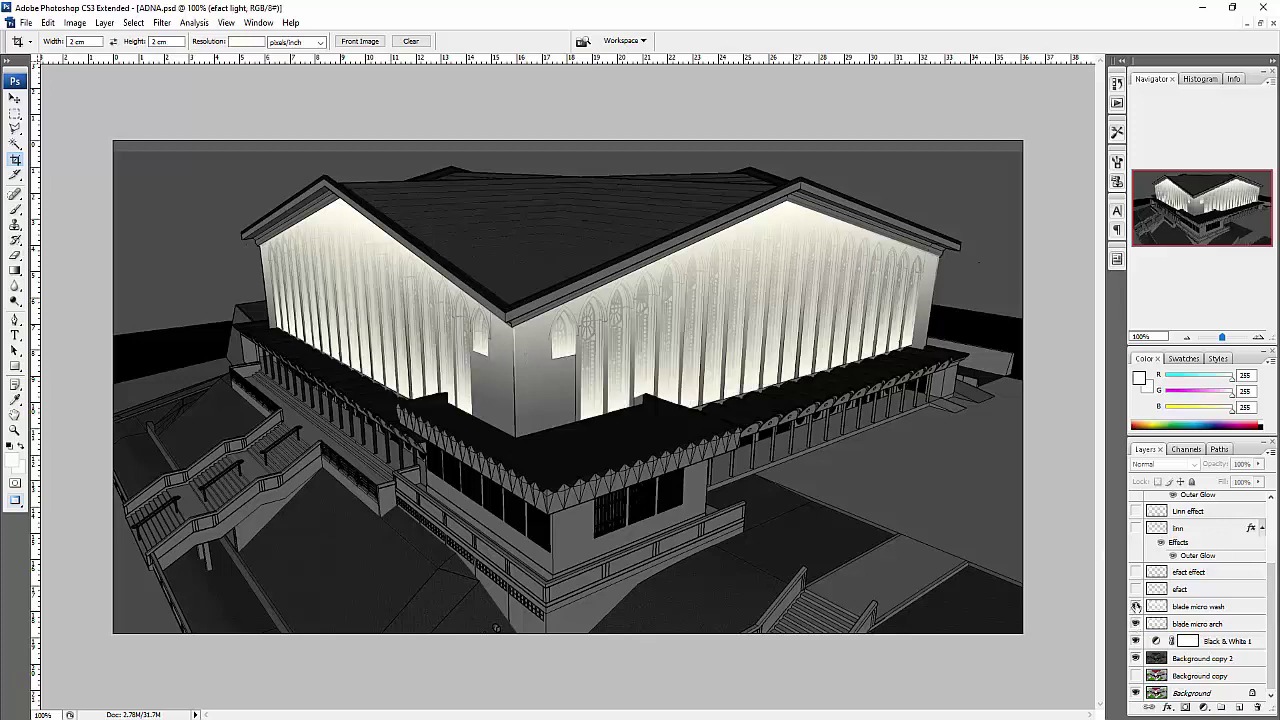
left_click(1135, 607)
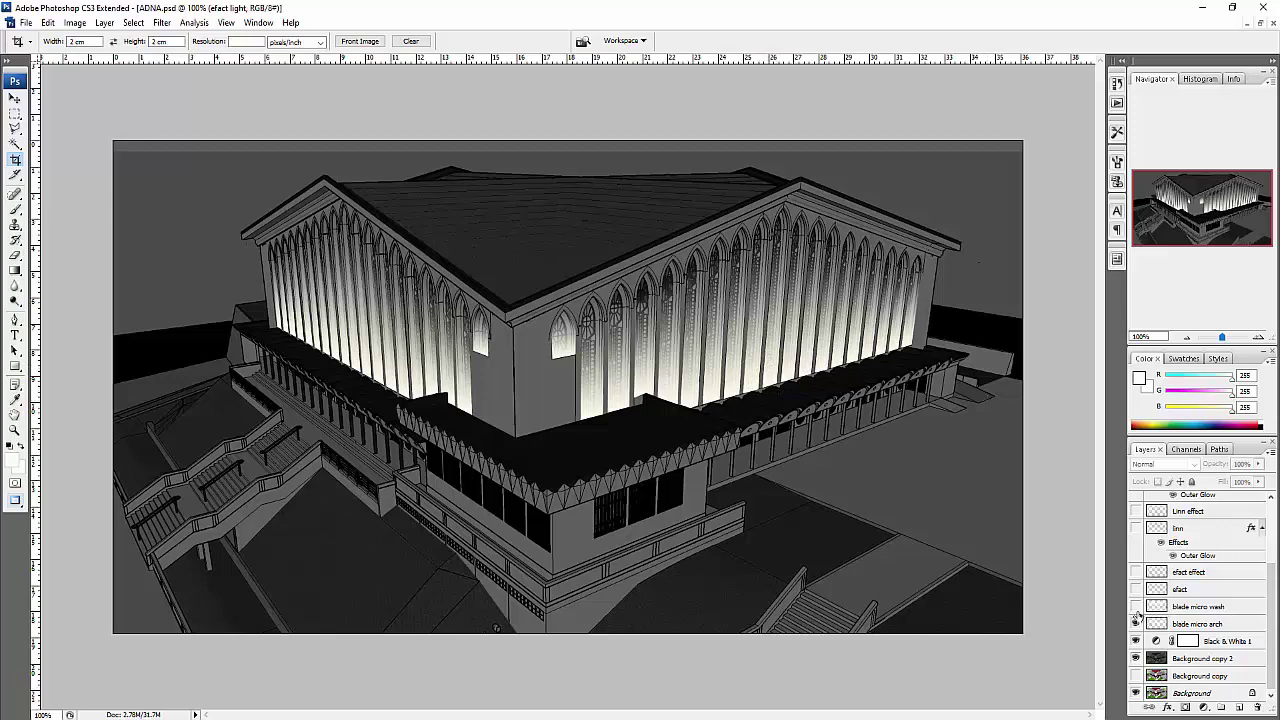
left_click(1135, 607)
left_click(1135, 607)
left_click(1135, 590)
left_click(1135, 572)
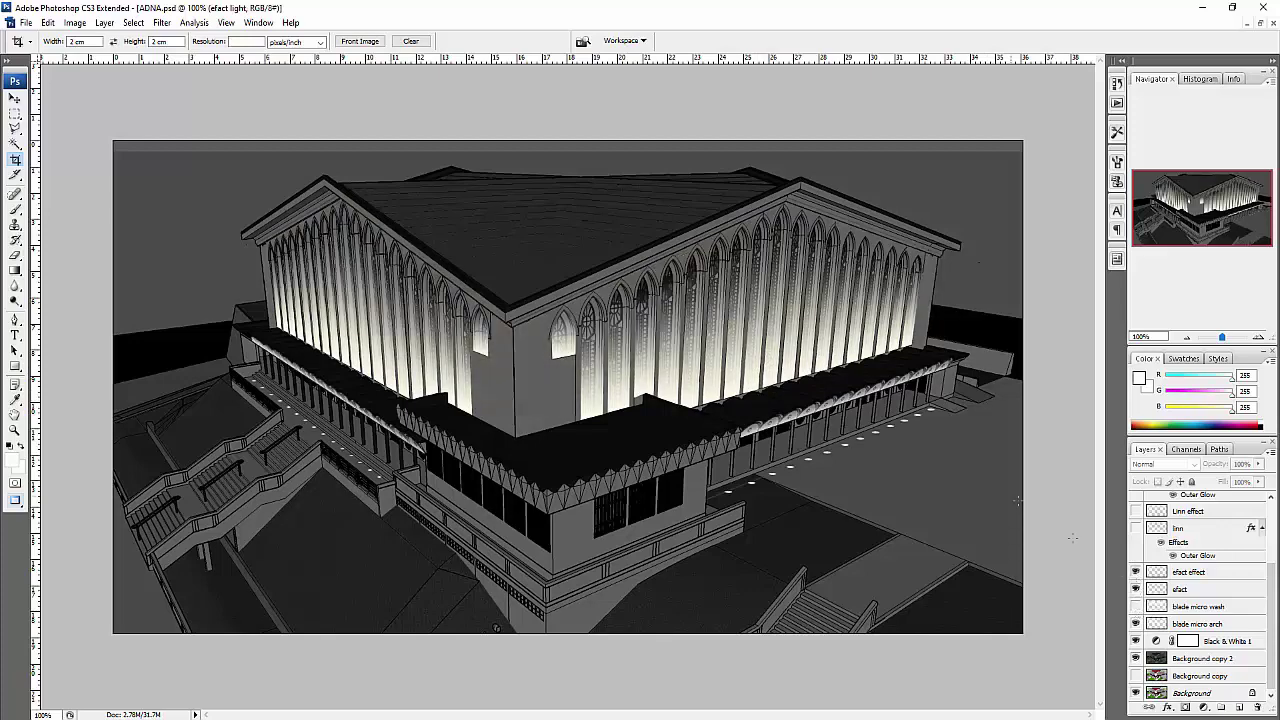
Turn on the linn light dots and the Linn effect glow along the stairs
left_click(1135, 528)
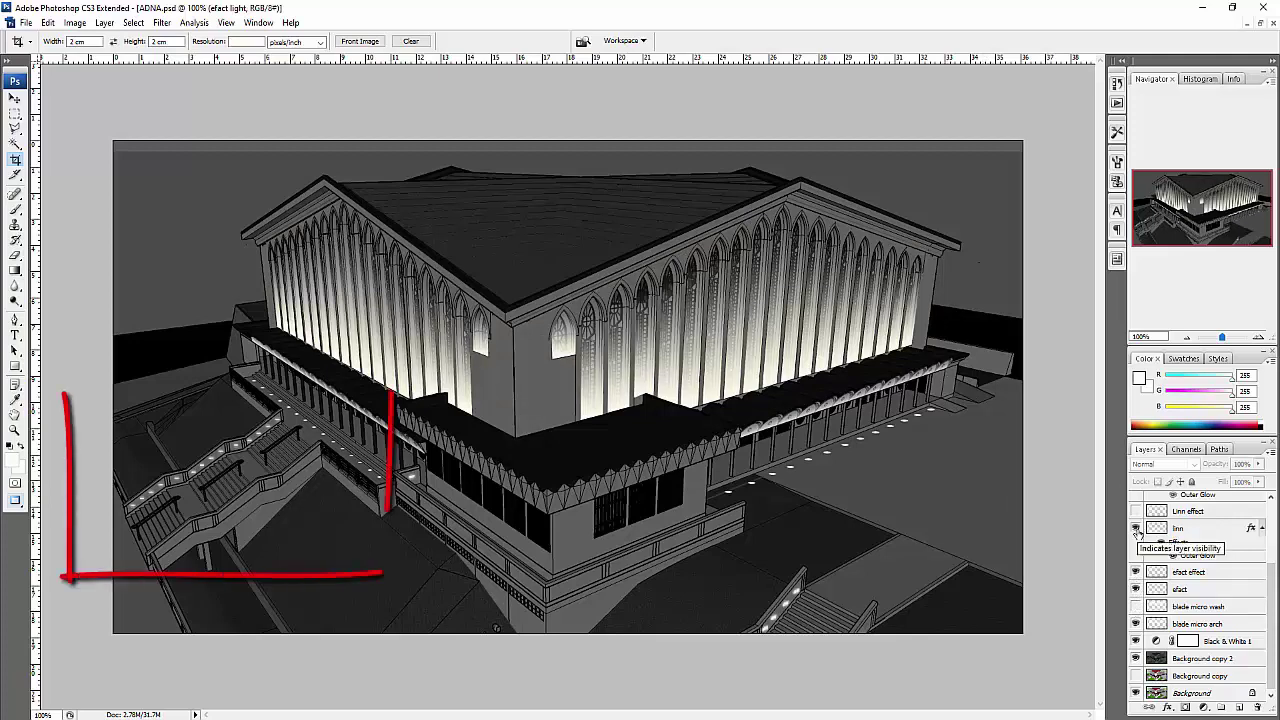
scroll(1140, 530, "up", 1)
left_click(1135, 528)
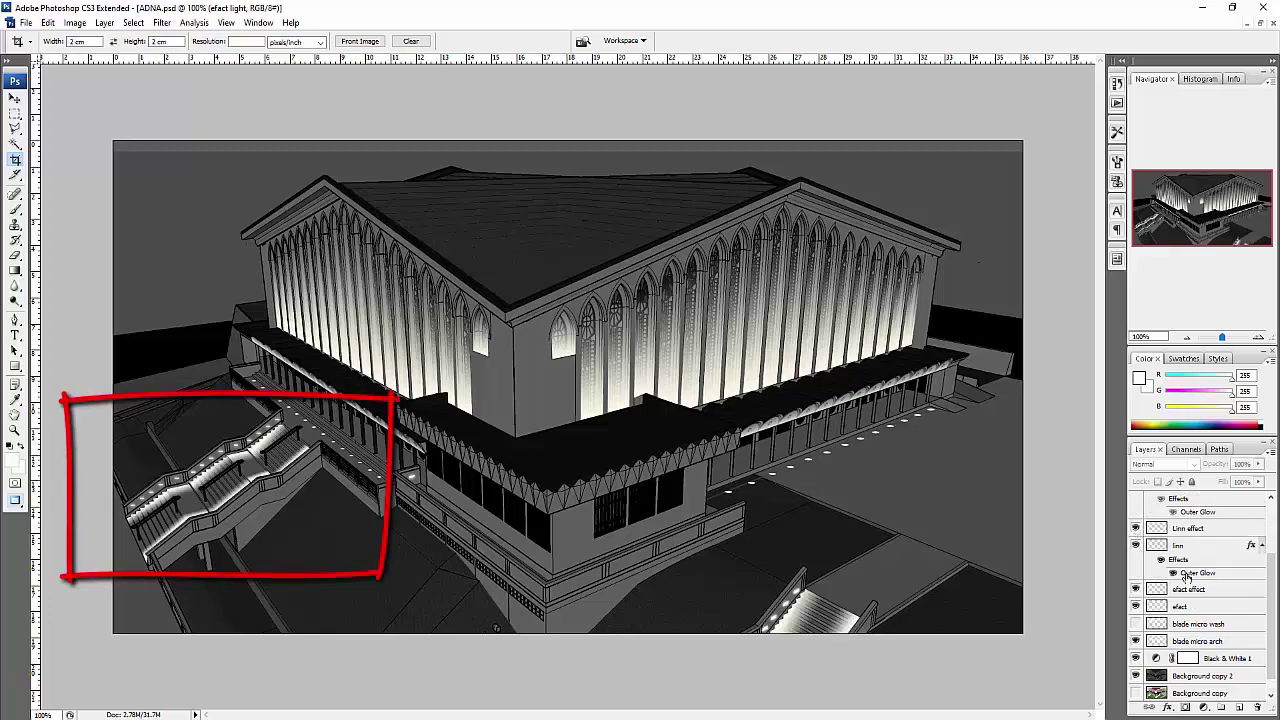
scroll(1145, 550, "up", 2)
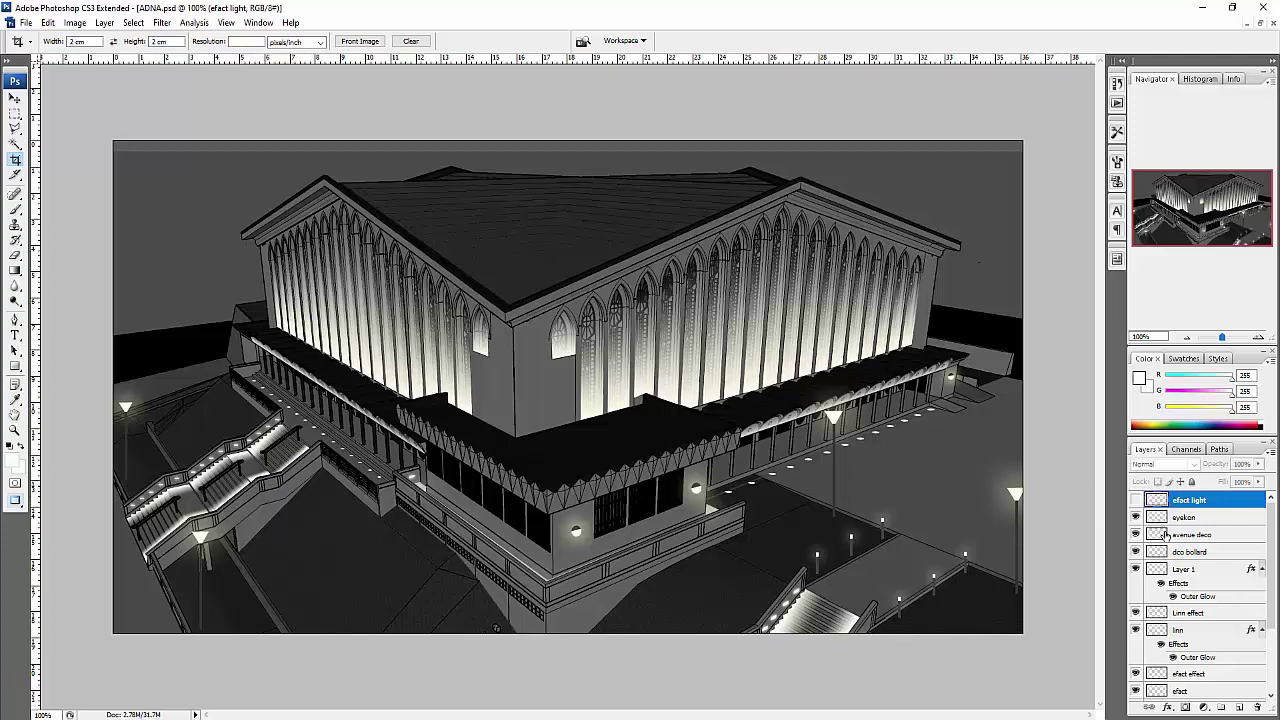
Check the wall lamps and avenue lamp-post glows, then view ADNA full screen on black
left_click(1135, 517)
left_click(1135, 517)
left_click(1135, 534)
left_click(1135, 534)
key("f")
key("f")
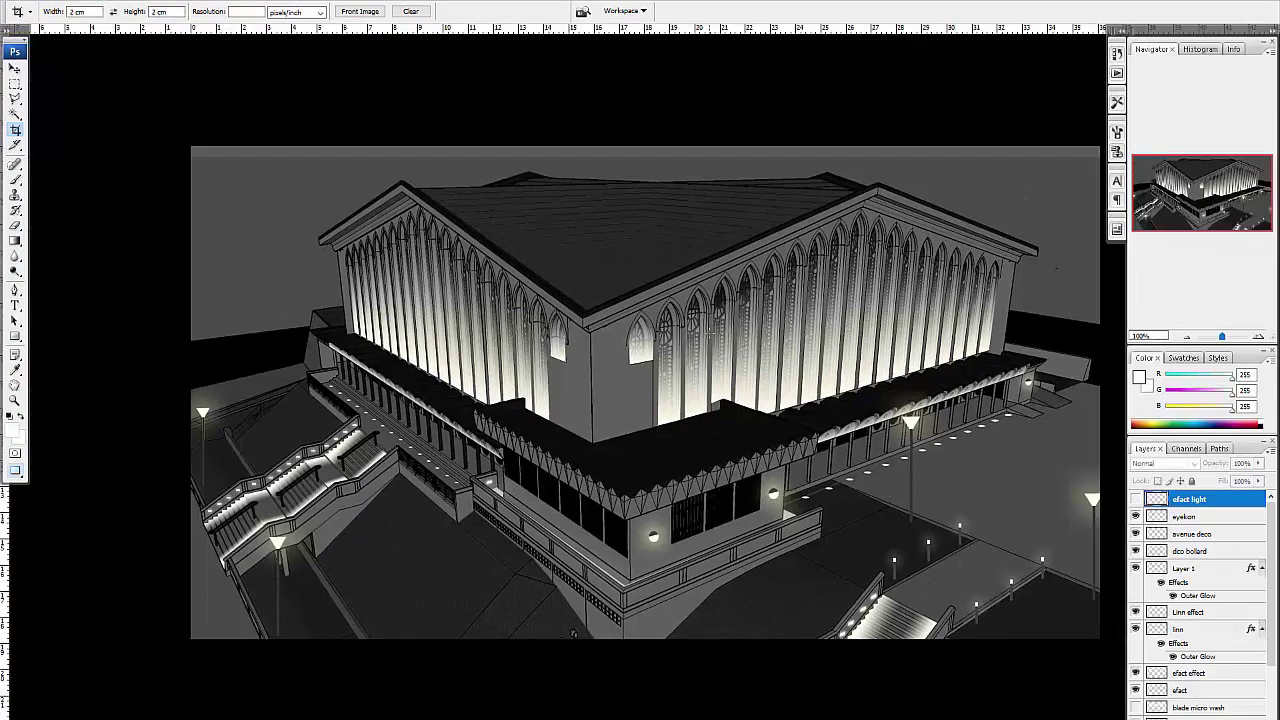
key("f")
Move the ADNA and tower windows aside and maximize the Equinix reception render
left_click_drag(657, 213, 650, 608)
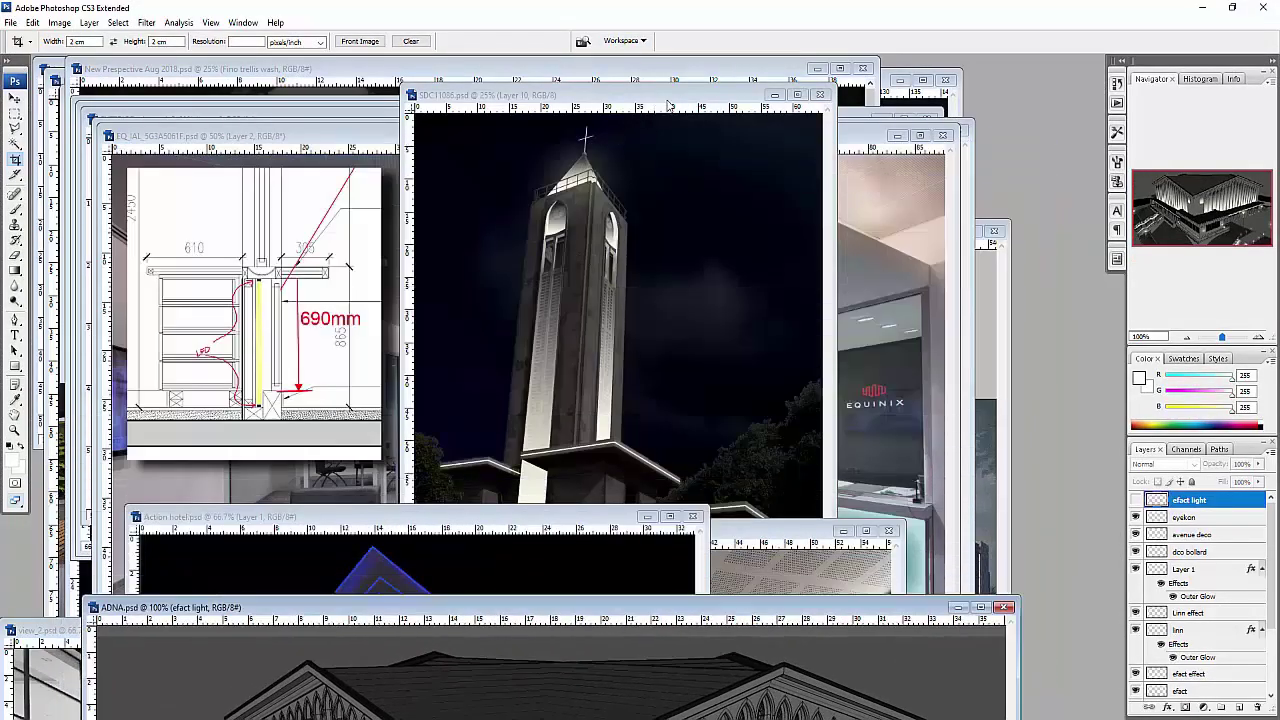
left_click_drag(670, 96, 645, 537)
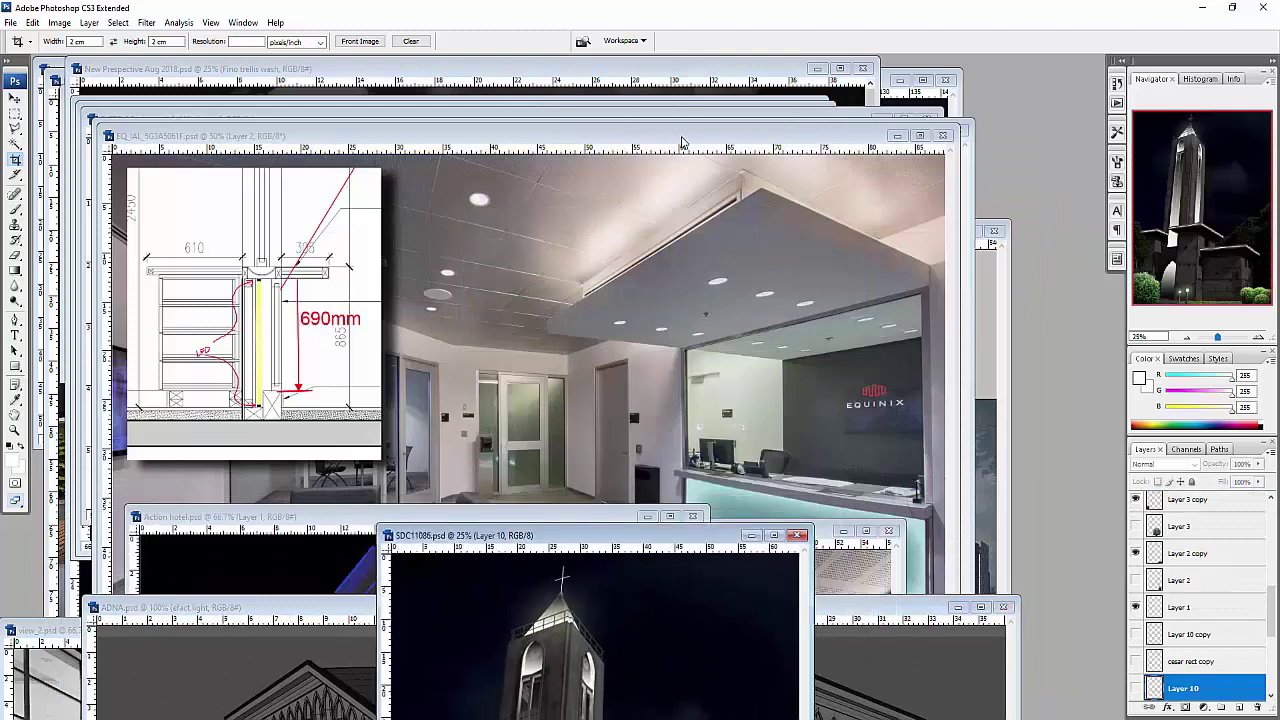
left_click_drag(682, 142, 734, 109)
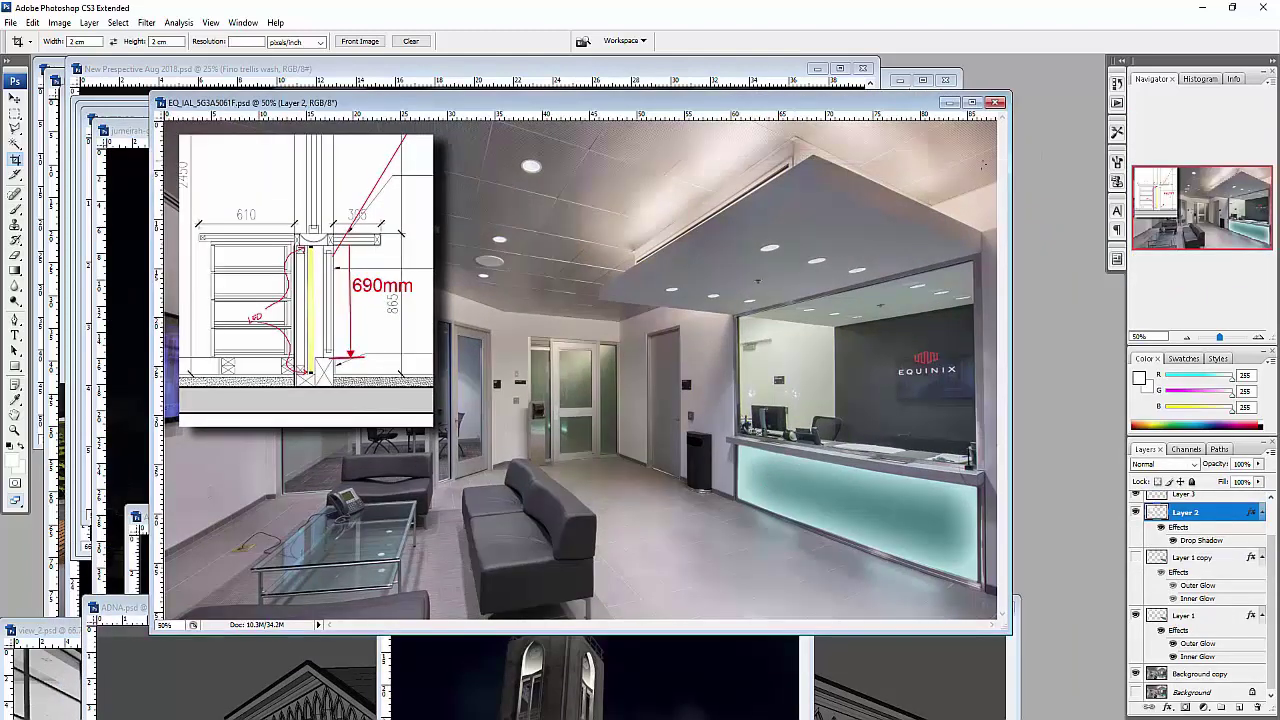
left_click(971, 102)
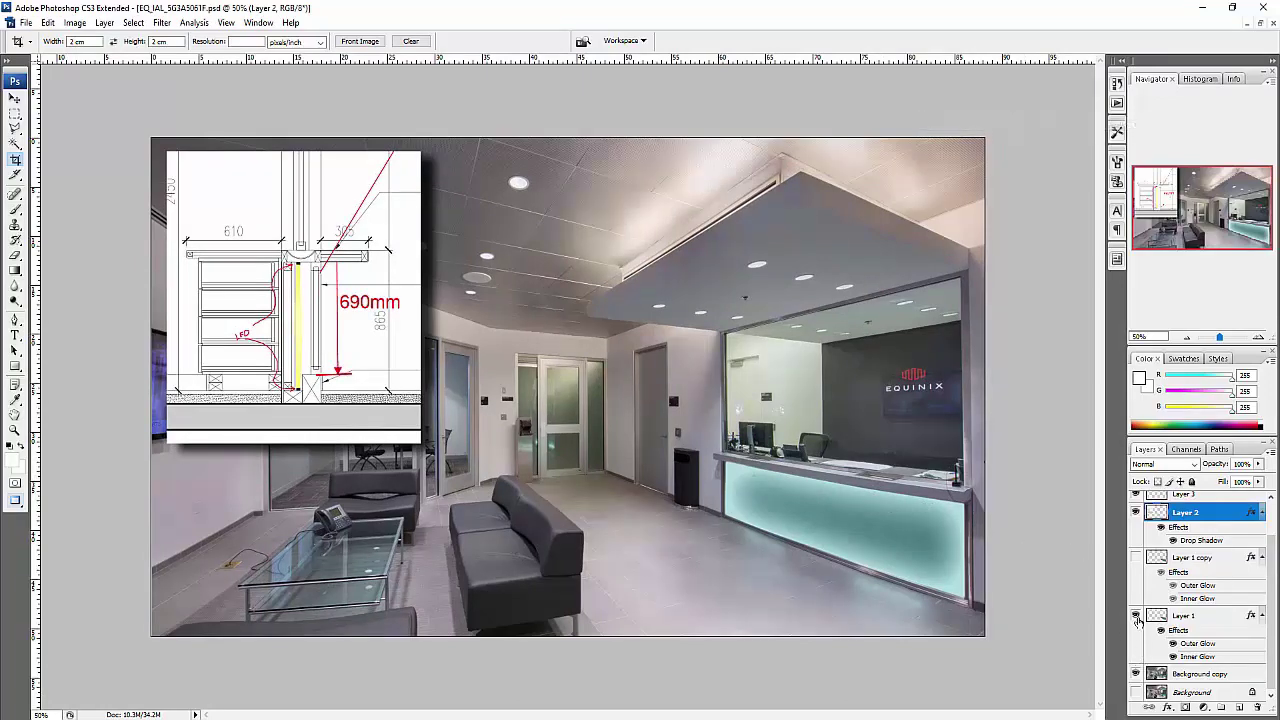
Check the detail drawing inset, then hide the reception desk's uniform cyan glow
left_click(1136, 513)
left_click(1136, 513)
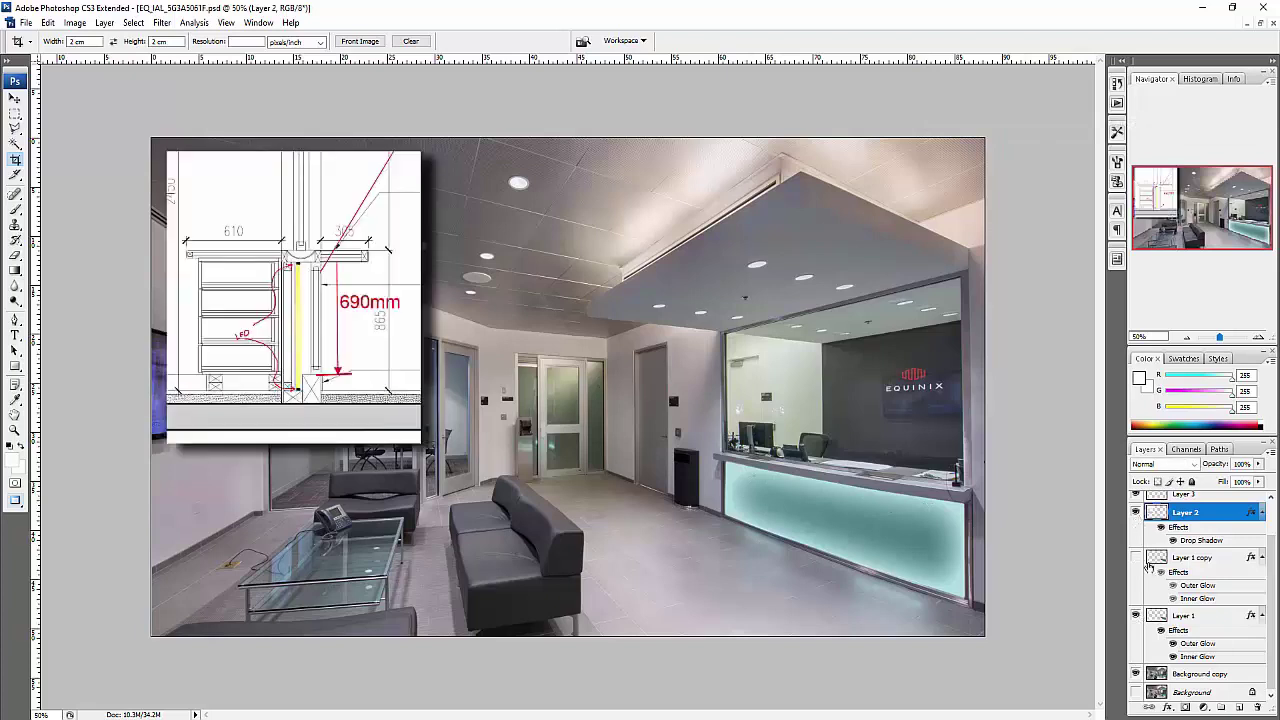
left_click(1136, 622)
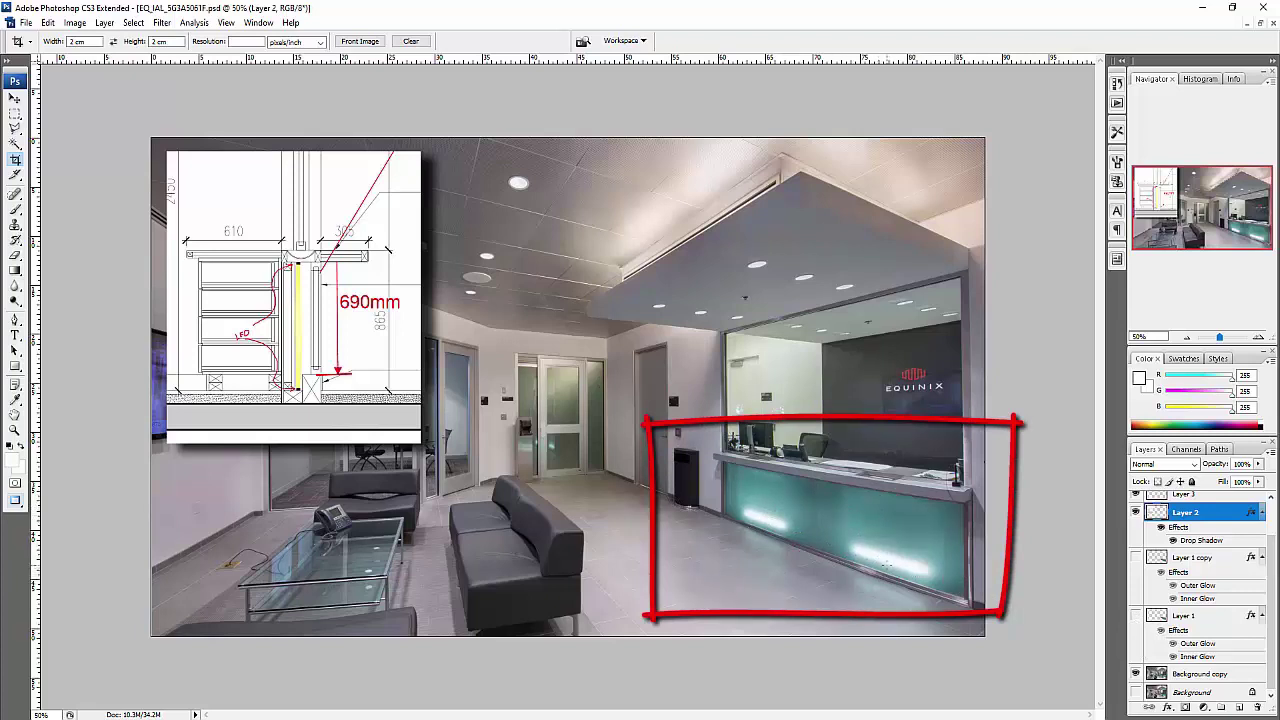
Hide and reshow the red LED annotations, yellow LED strip and detail drawing inset layers
scroll(1156, 500, "up", 2)
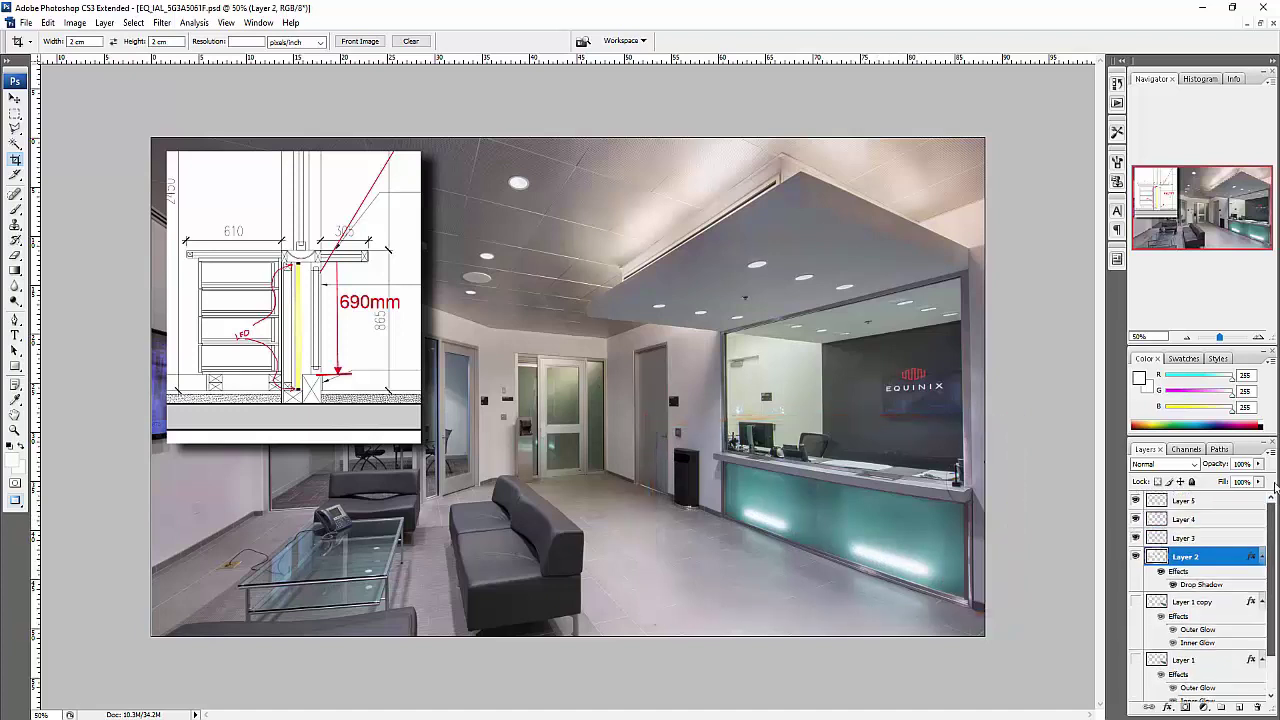
left_click(1136, 501)
left_click(1136, 501)
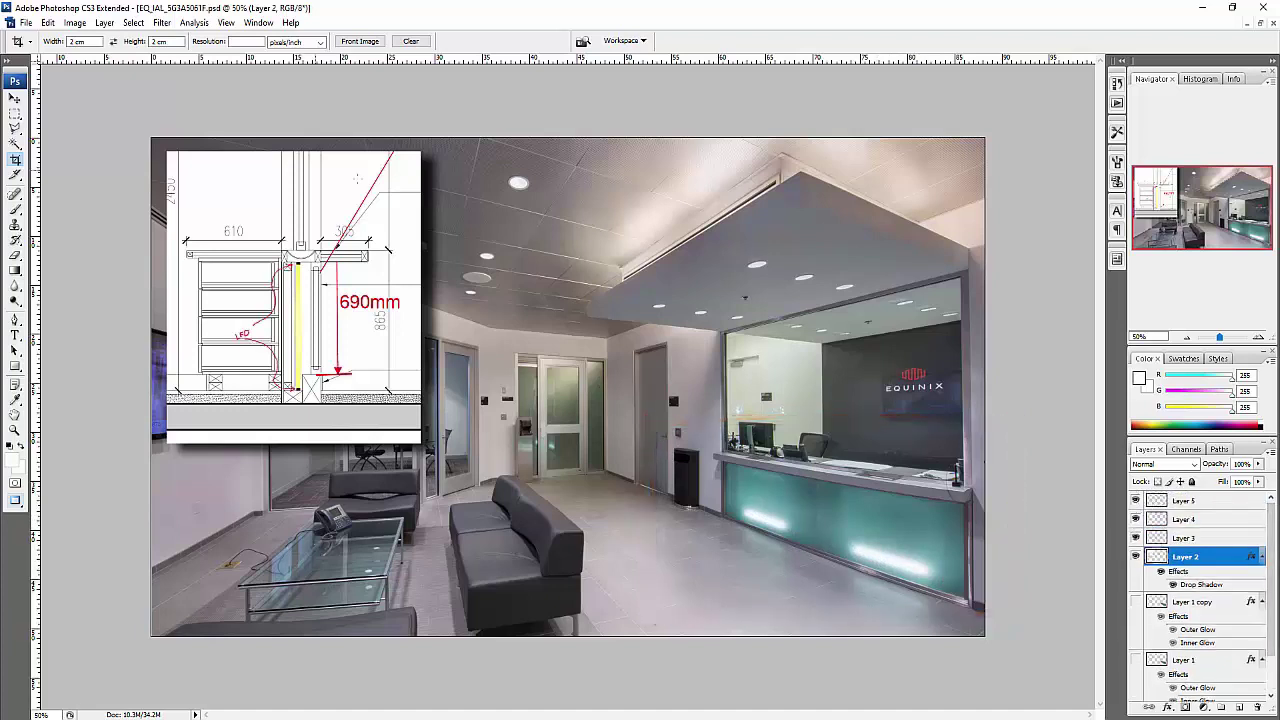
left_click(1136, 538)
left_click(1136, 538)
left_click(1136, 556)
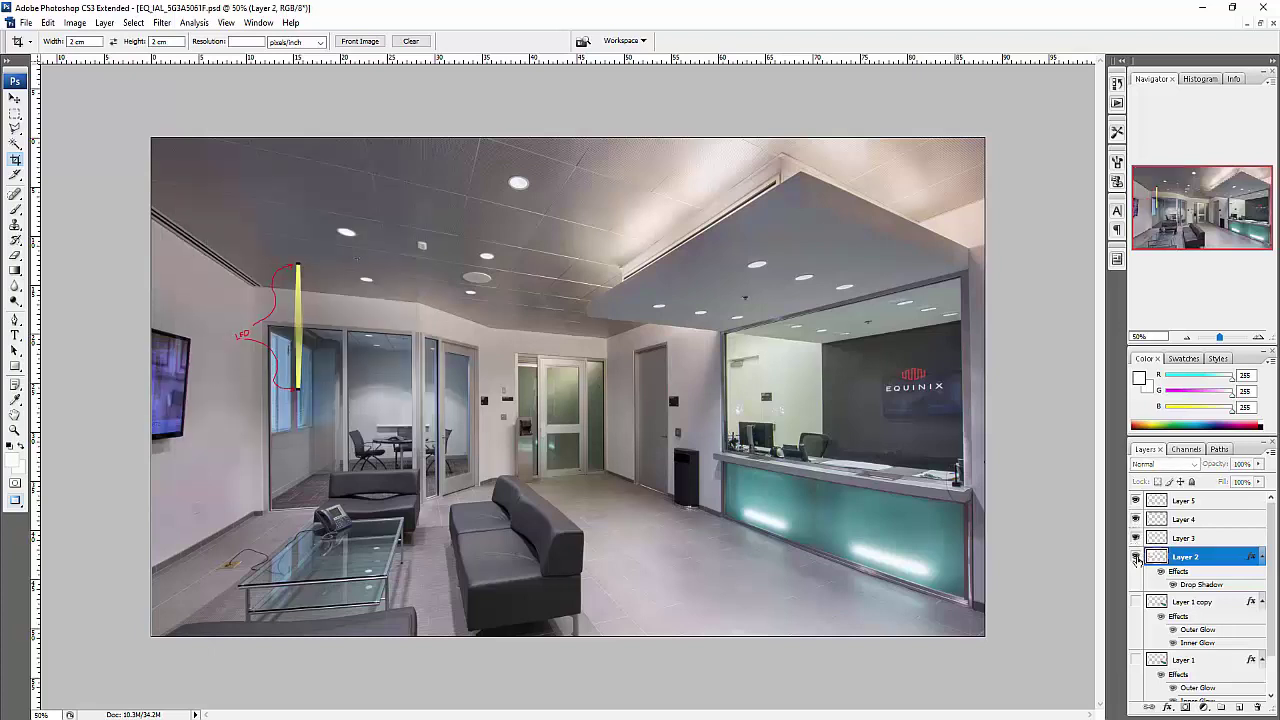
left_click(1136, 556)
left_click(1136, 556)
left_click(1136, 557)
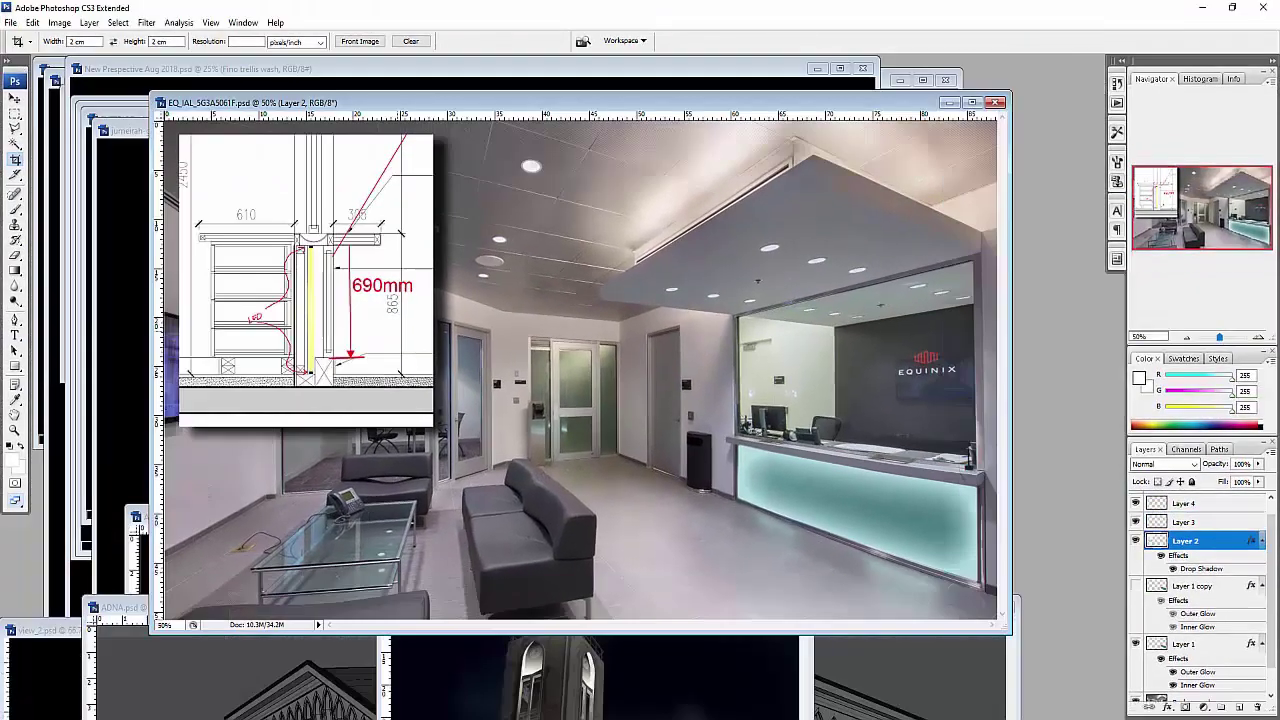
Bring the EXTERIOR-day render forward, maximize it, and check the blue facade line layer
left_click_drag(393, 95, 376, 457)
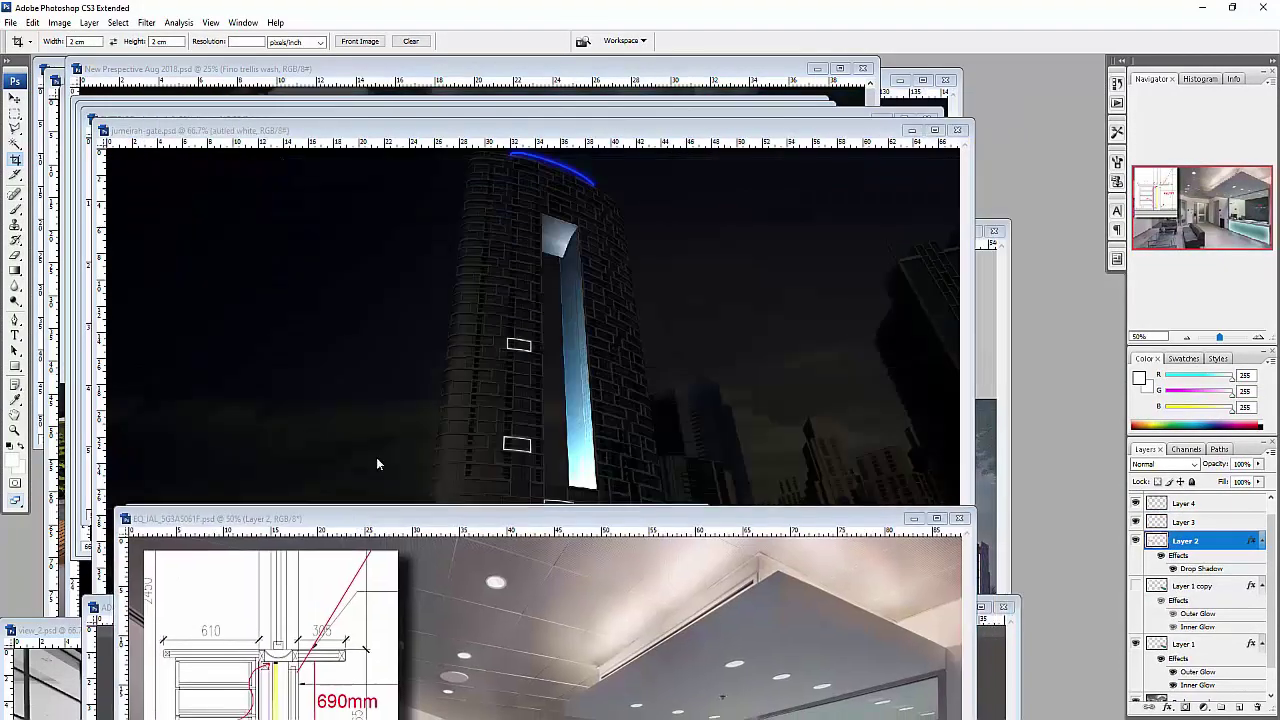
left_click(469, 125)
left_click_drag(469, 121, 469, 526)
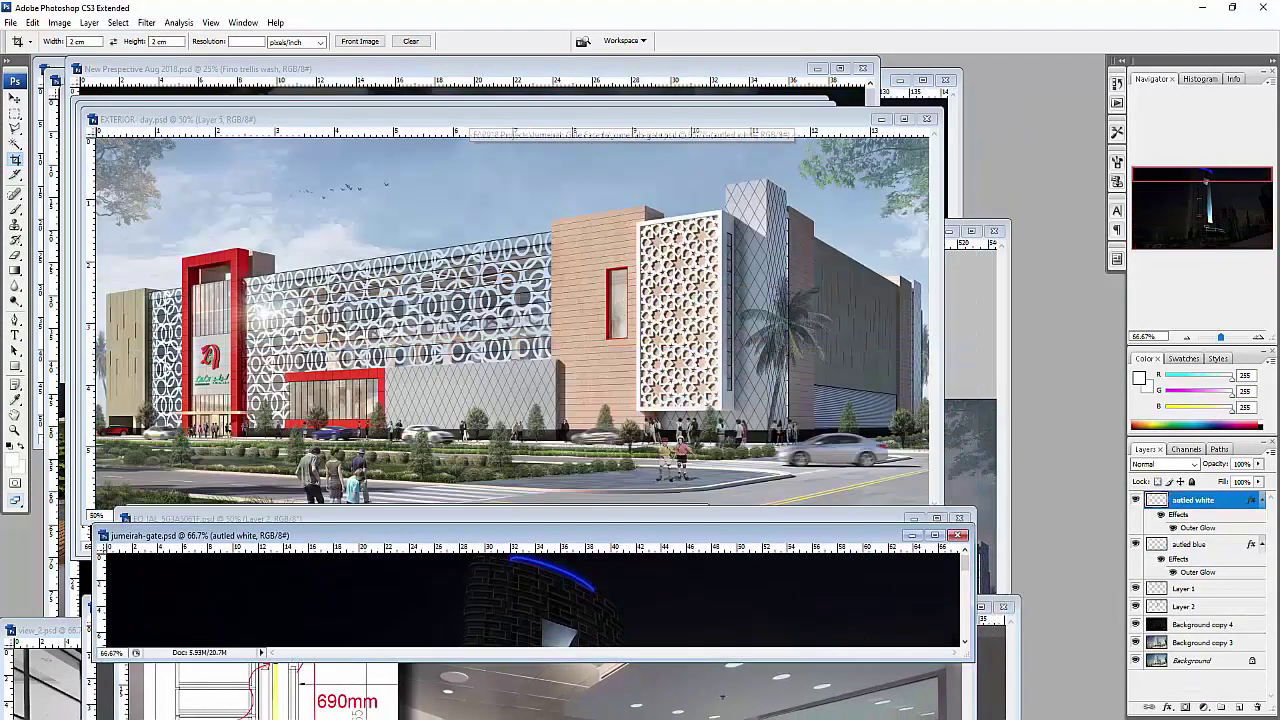
left_click(449, 123)
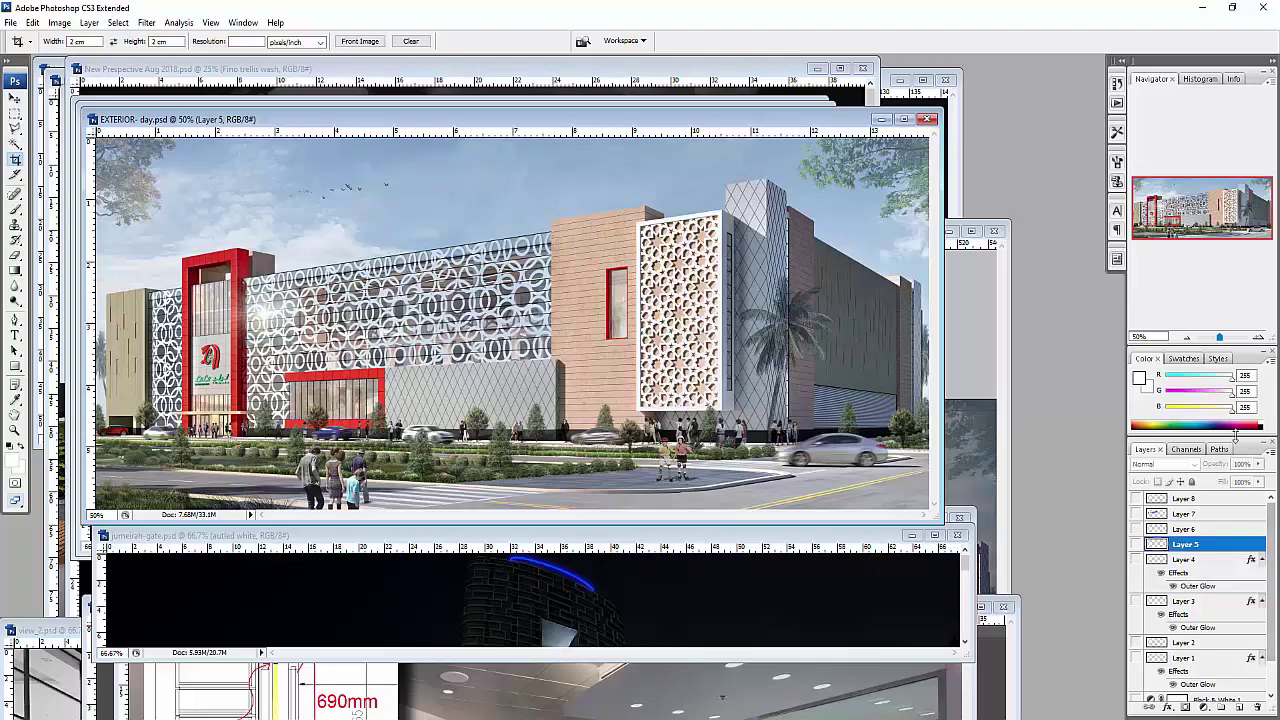
left_click_drag(1234, 442, 1232, 257)
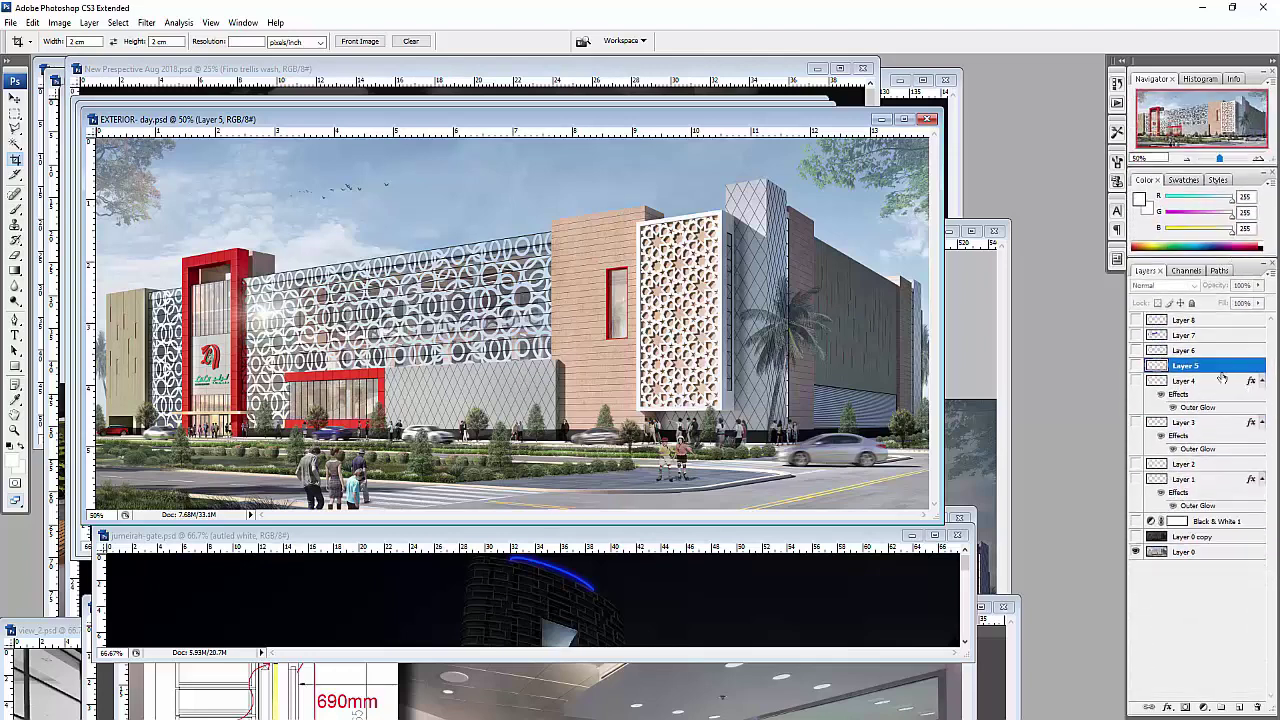
left_click(1136, 320)
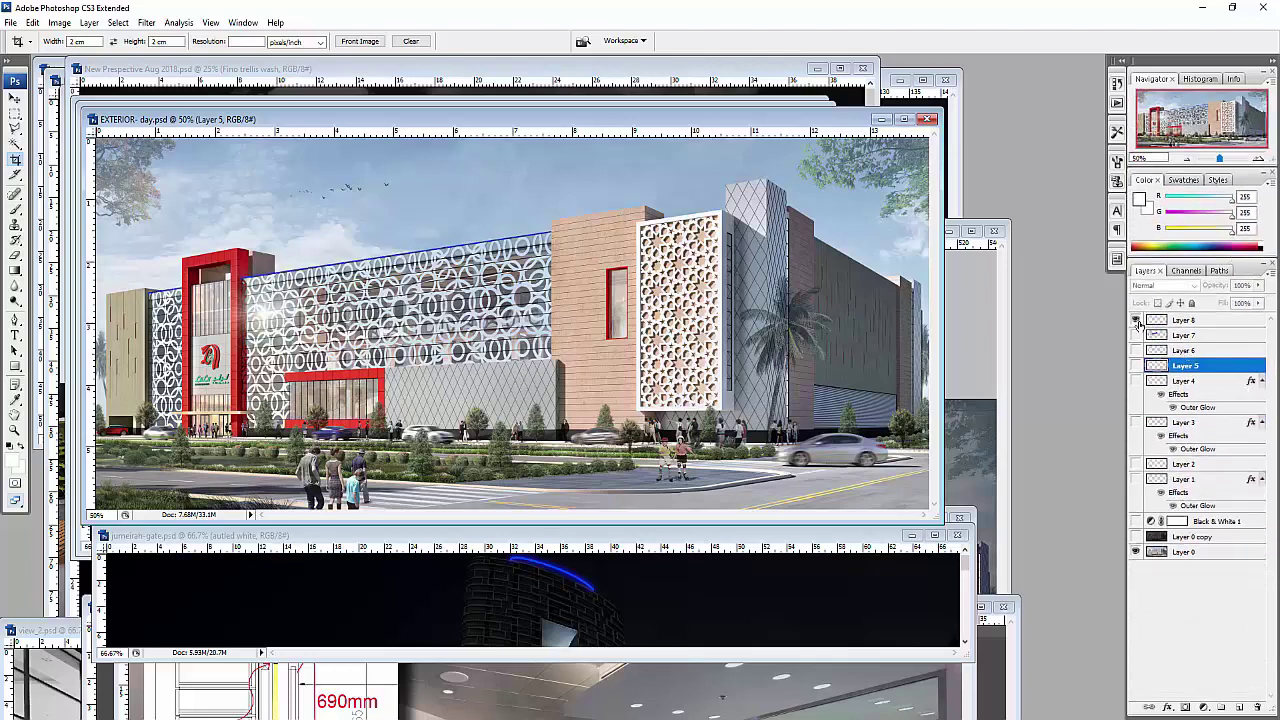
left_click(903, 119)
left_click(1136, 320)
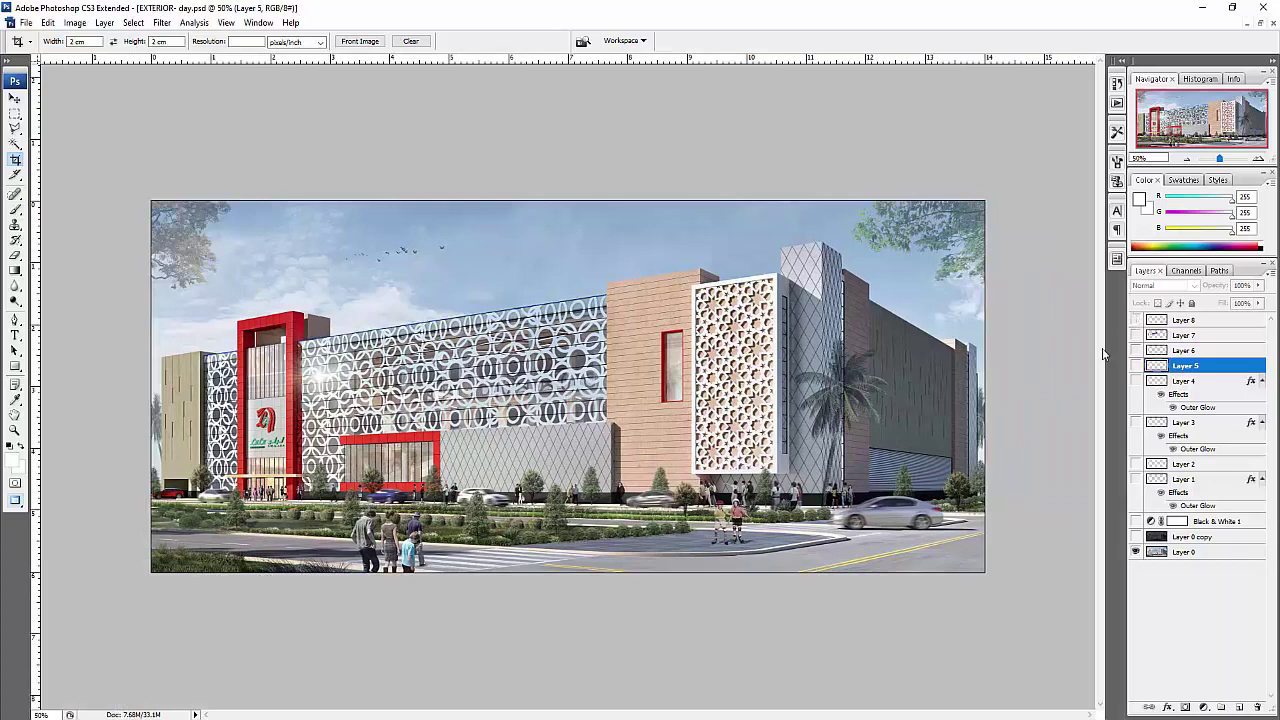
Turn on the darker night version, black-and-white tone, right panel outline glow and wall wash
left_click(1136, 537)
left_click(1135, 522)
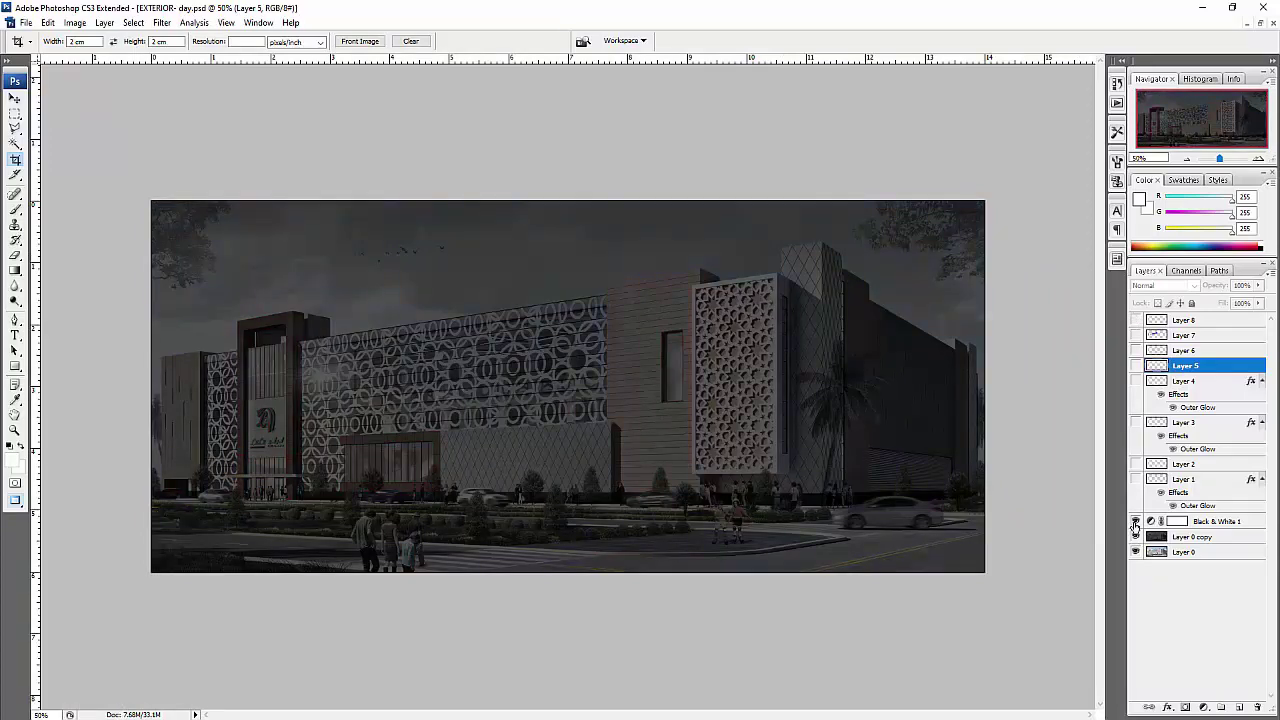
left_click(1136, 479)
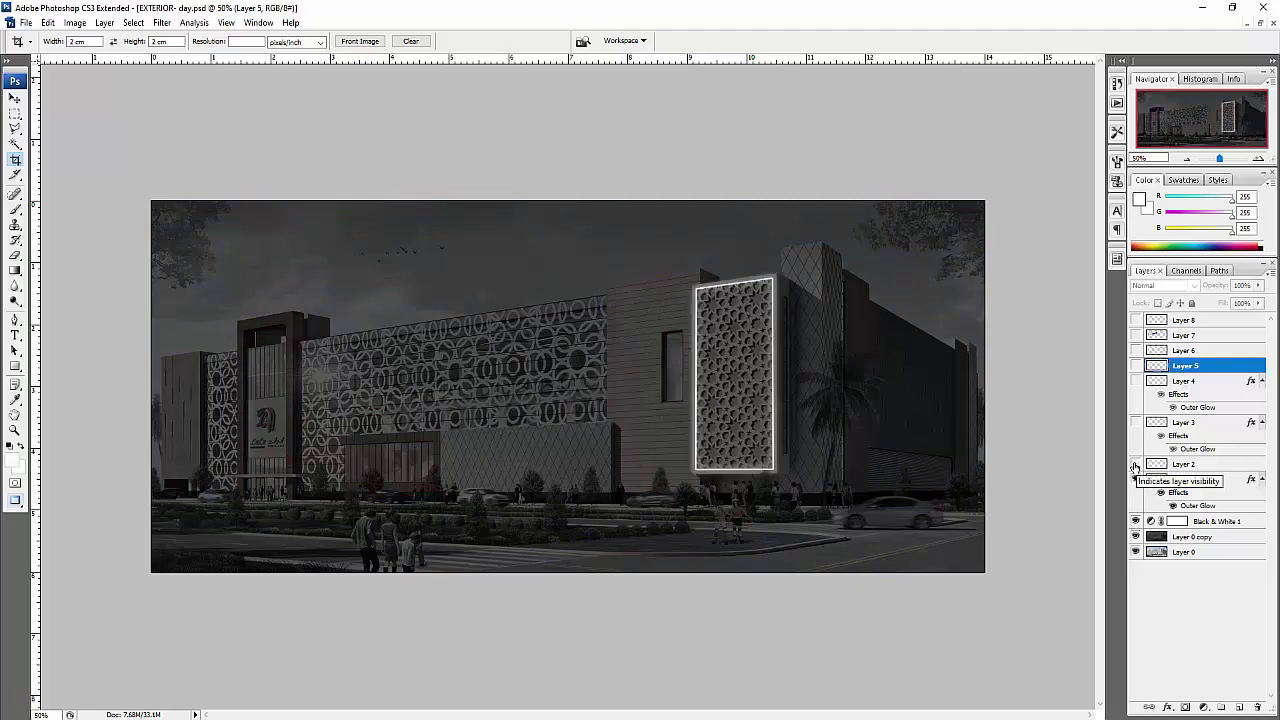
left_click(1135, 464)
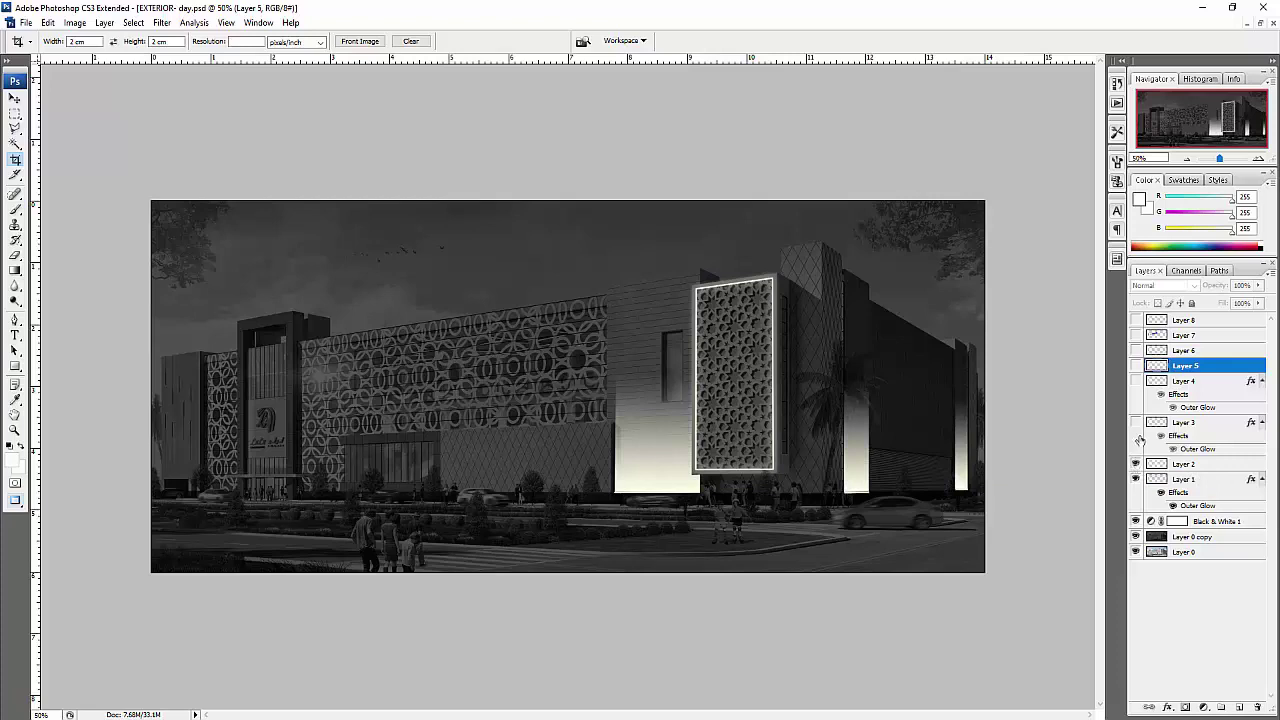
Add window lights on both wings, logo, tower base lights and blue facade wash, viewed full screen
left_click(1135, 422)
left_click(1135, 381)
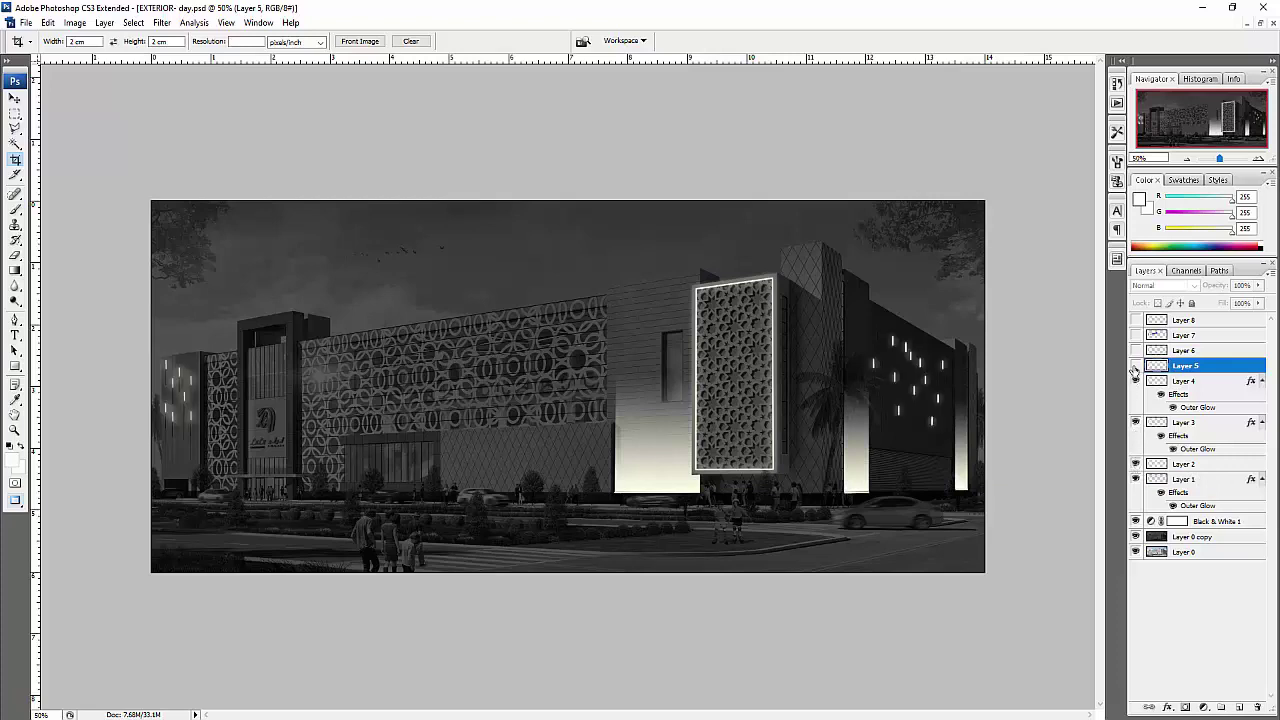
left_click(1135, 366)
left_click(1135, 350)
left_click(1135, 335)
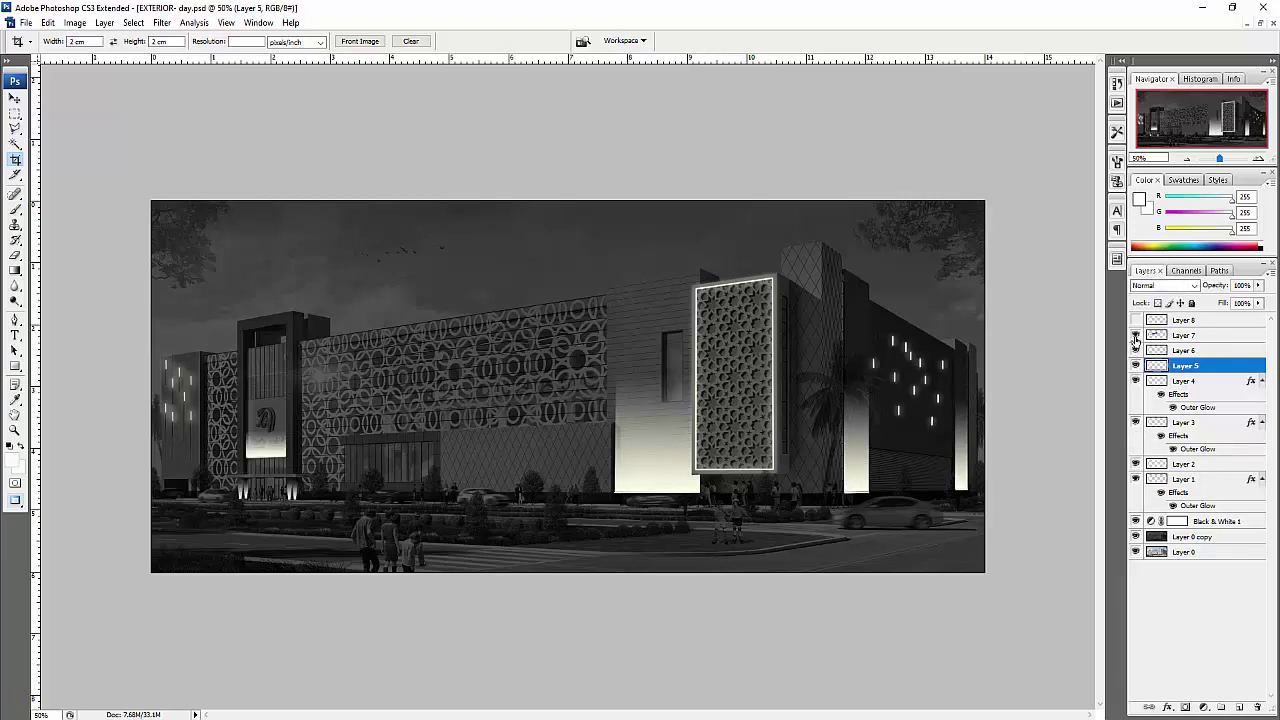
left_click(1135, 320)
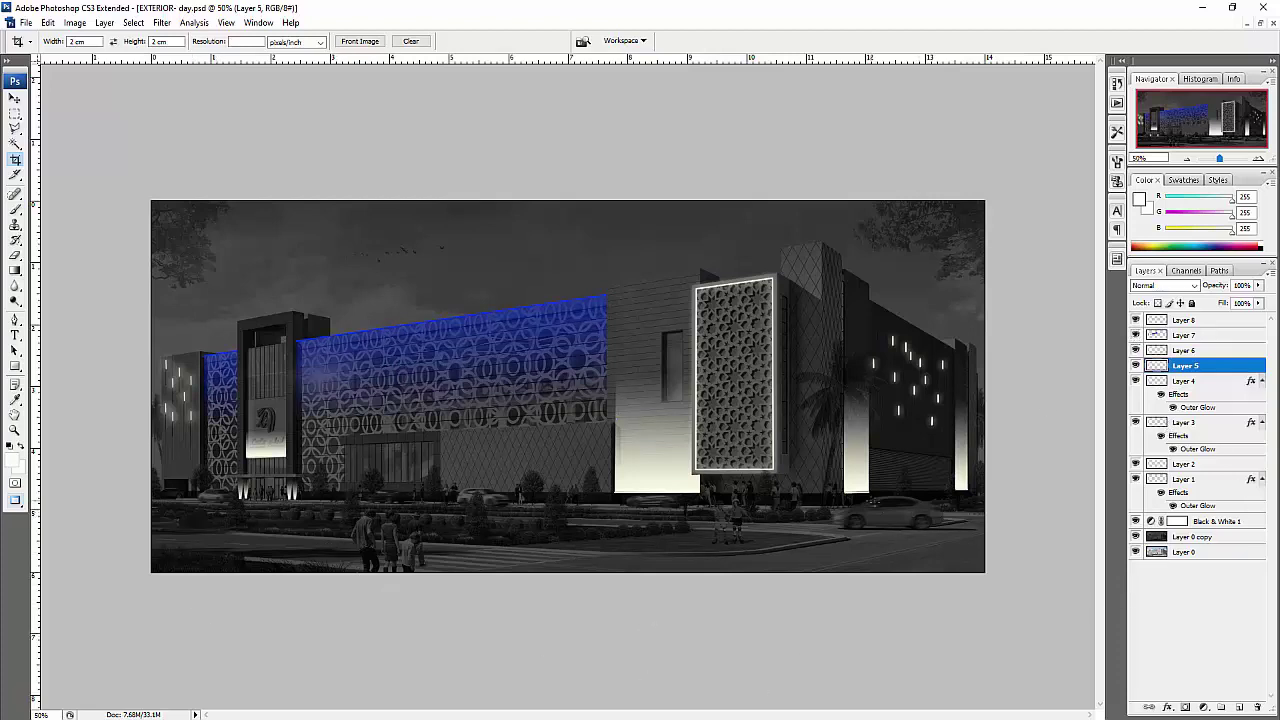
key("f")
key("f")
key("f")
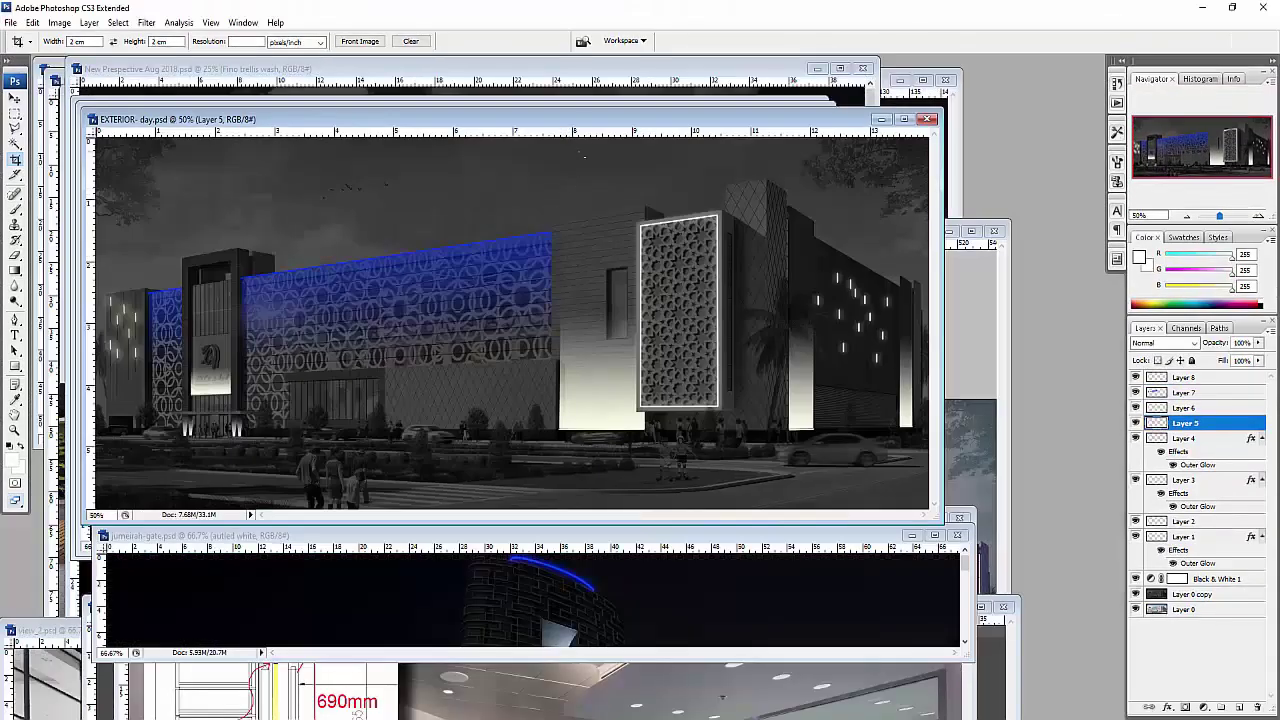
Bring the EXTERIOR - NIGHT render forward and enlarge it to fill the workspace
left_click_drag(588, 120, 579, 559)
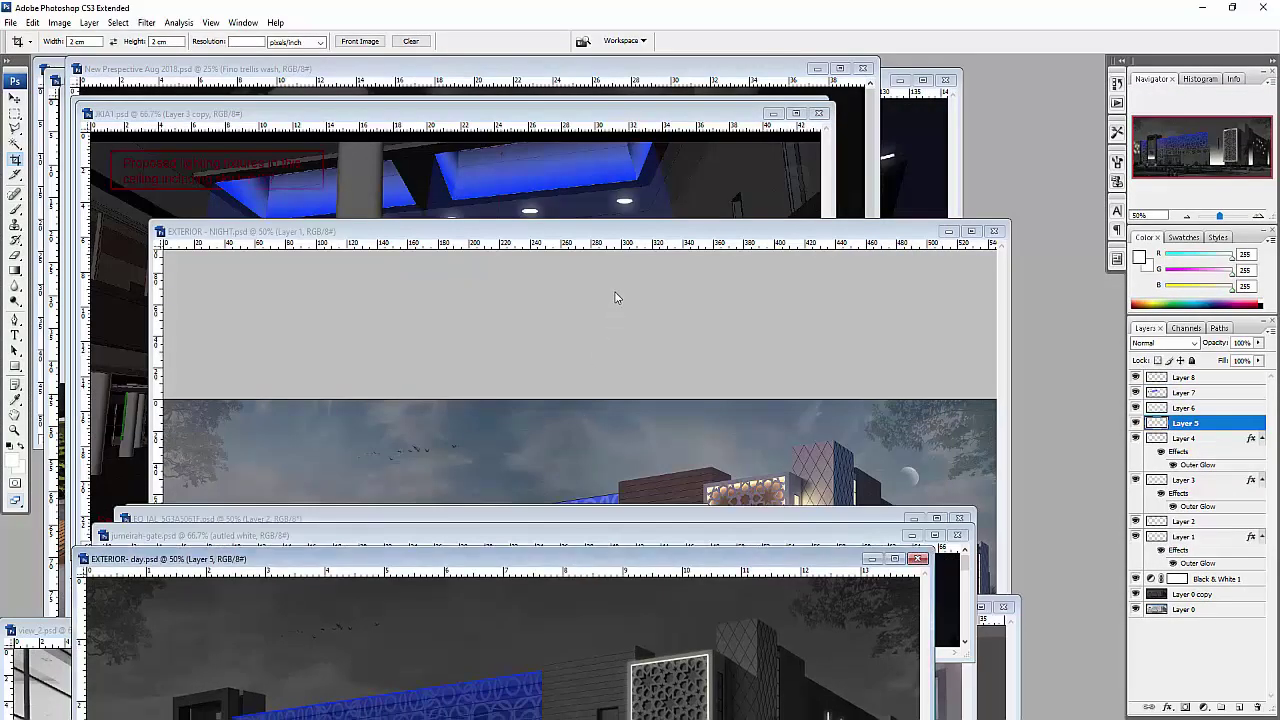
left_click_drag(633, 236, 566, 178)
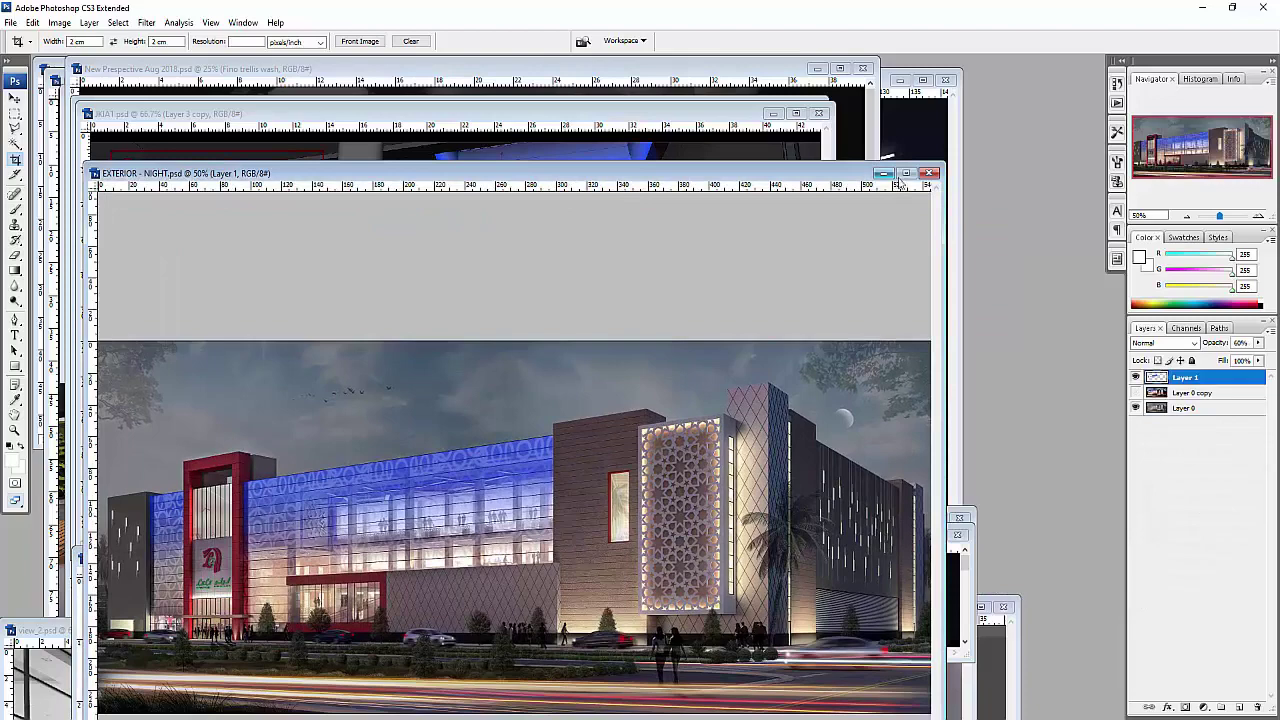
left_click_drag(835, 172, 877, 130)
left_click(948, 131)
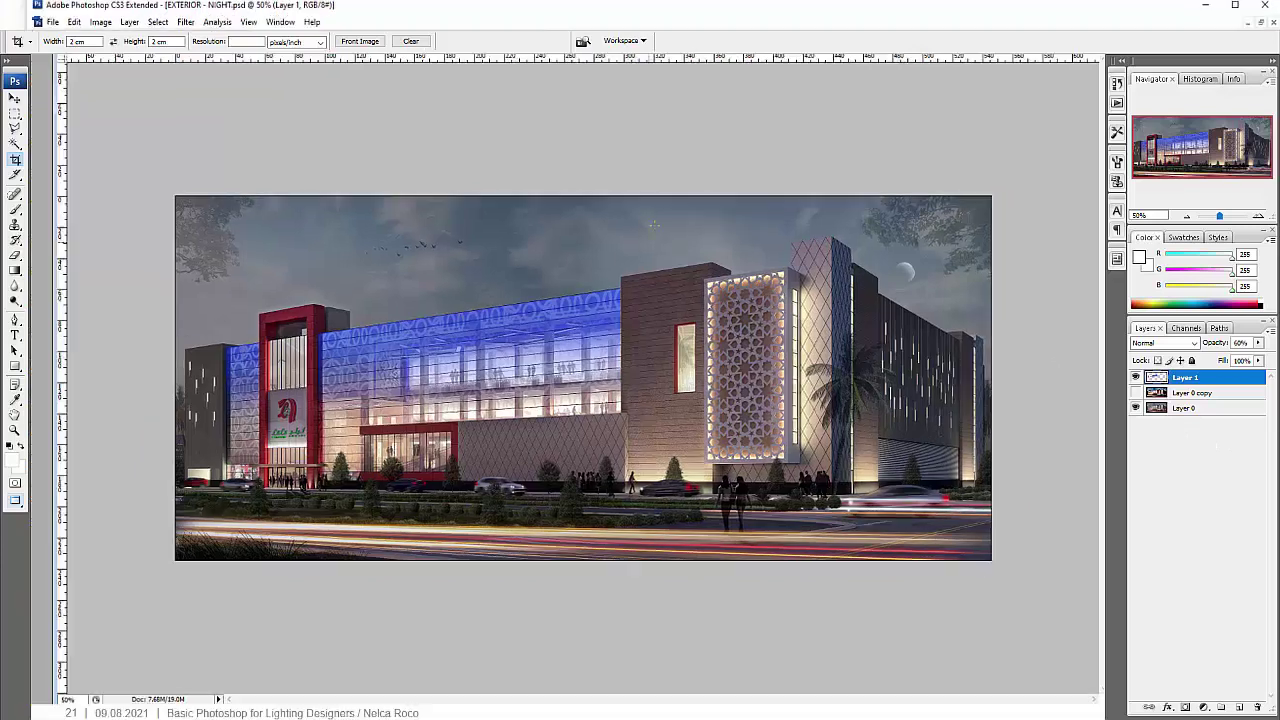
Show the night render full screen, then move it aside to bring JKIA1 forward
key("f")
key("f")
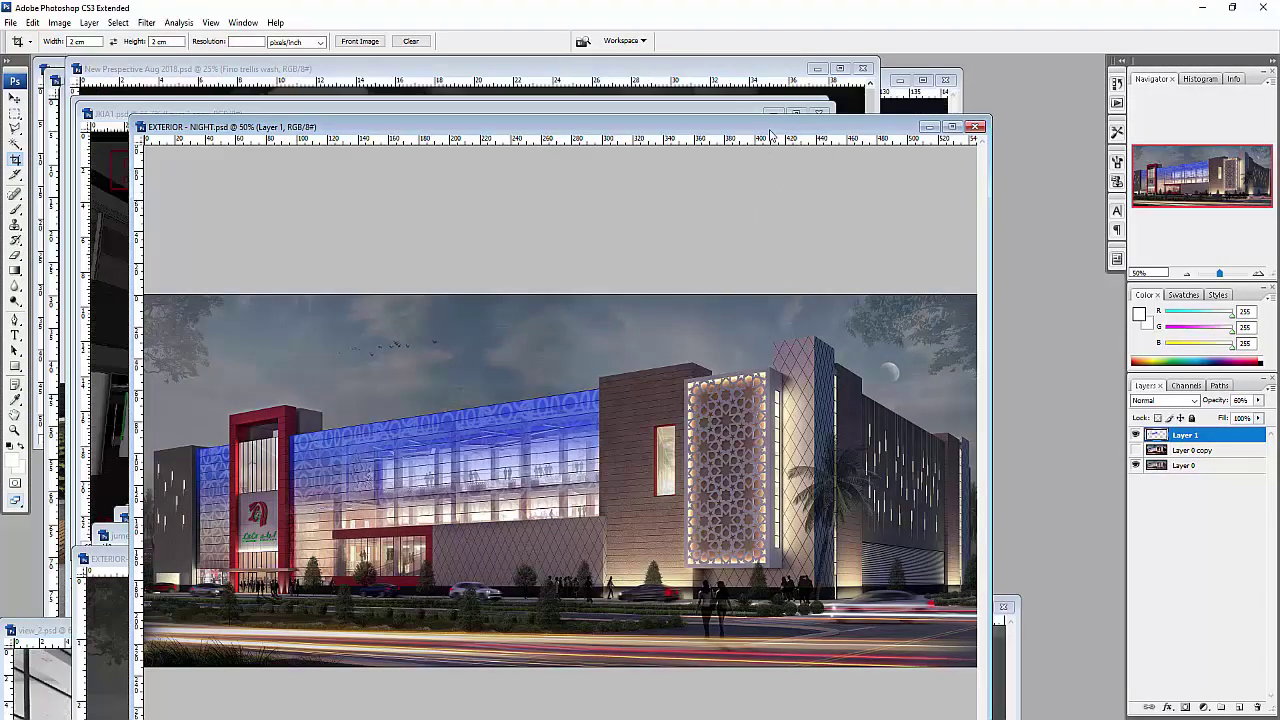
left_click_drag(670, 126, 670, 530)
left_click_drag(661, 118, 839, 121)
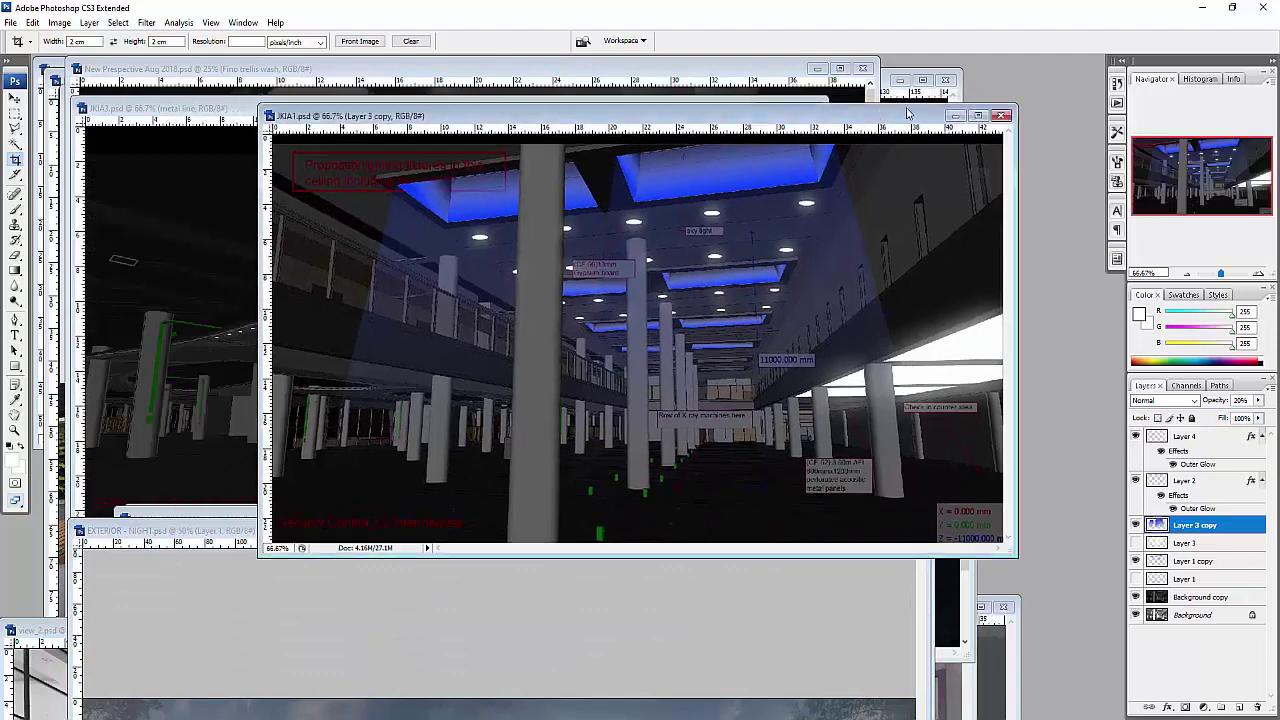
Maximize JKIA1 and hide Layer 3 copy, Layer 1 copy, Background copy, Layer 2 and Layer 4
left_click(979, 116)
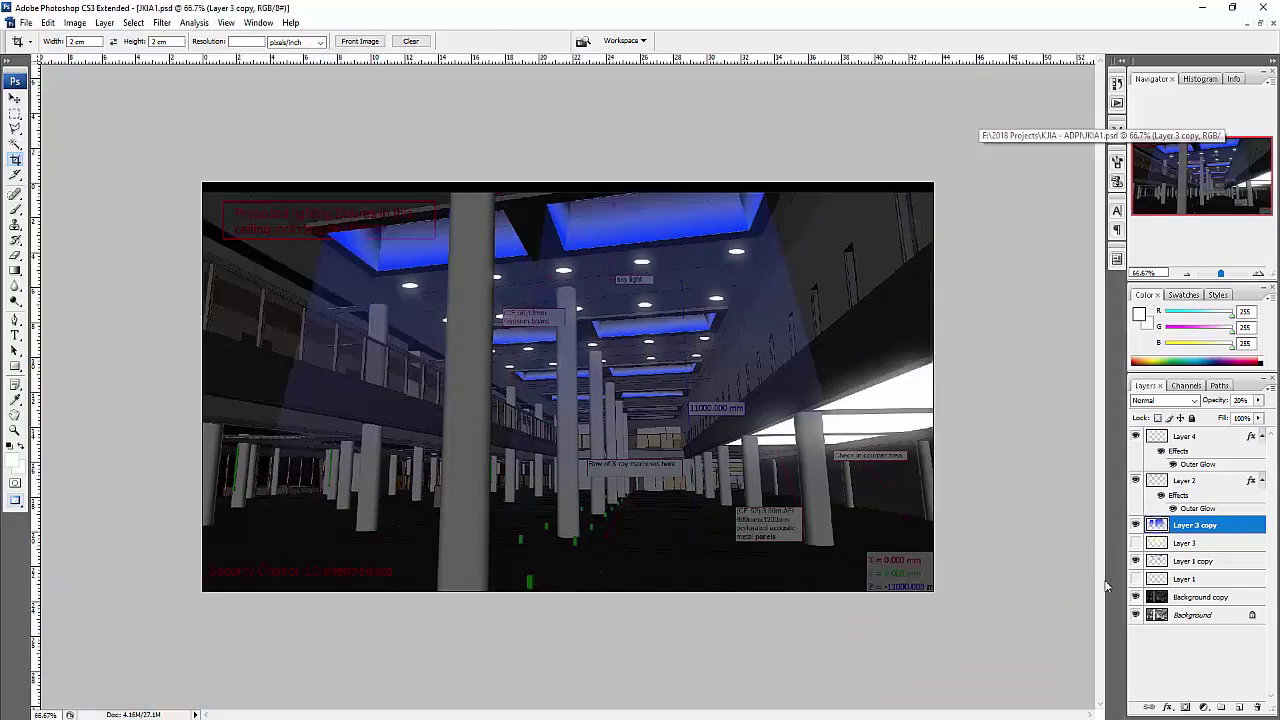
left_click(1136, 525)
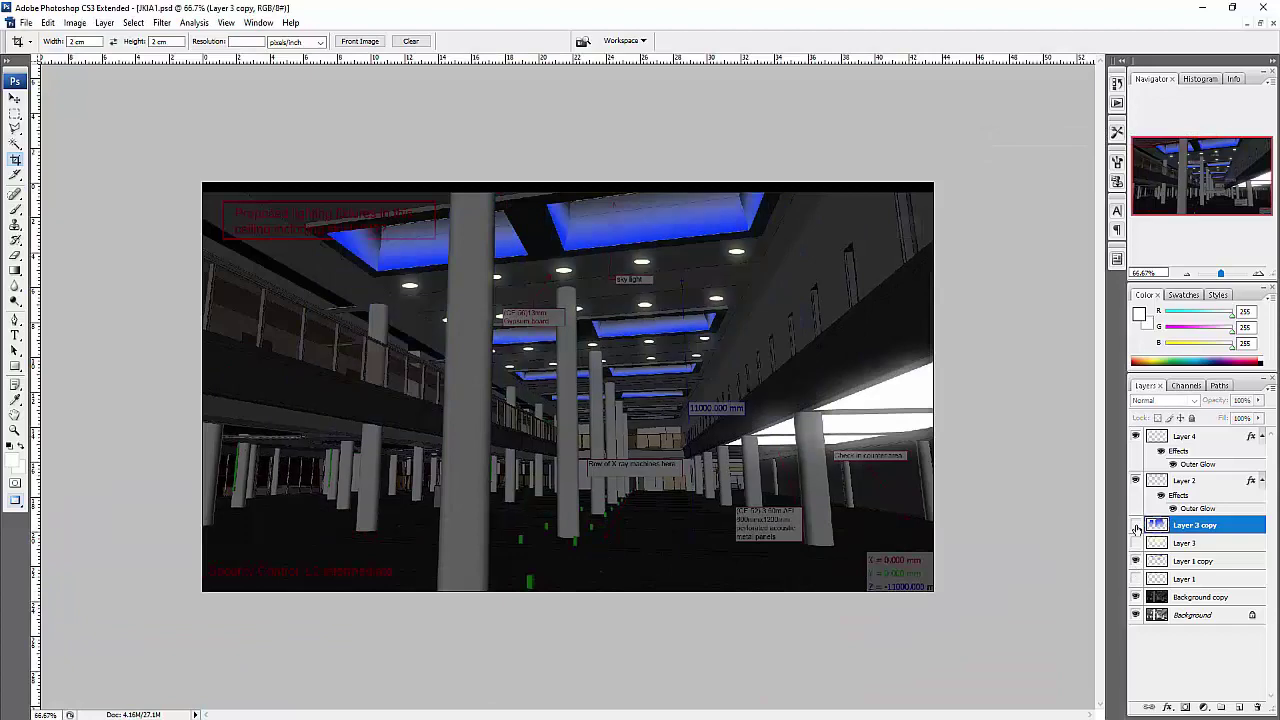
left_click(1135, 561)
left_click(1135, 597)
left_click(1135, 481)
left_click(1135, 436)
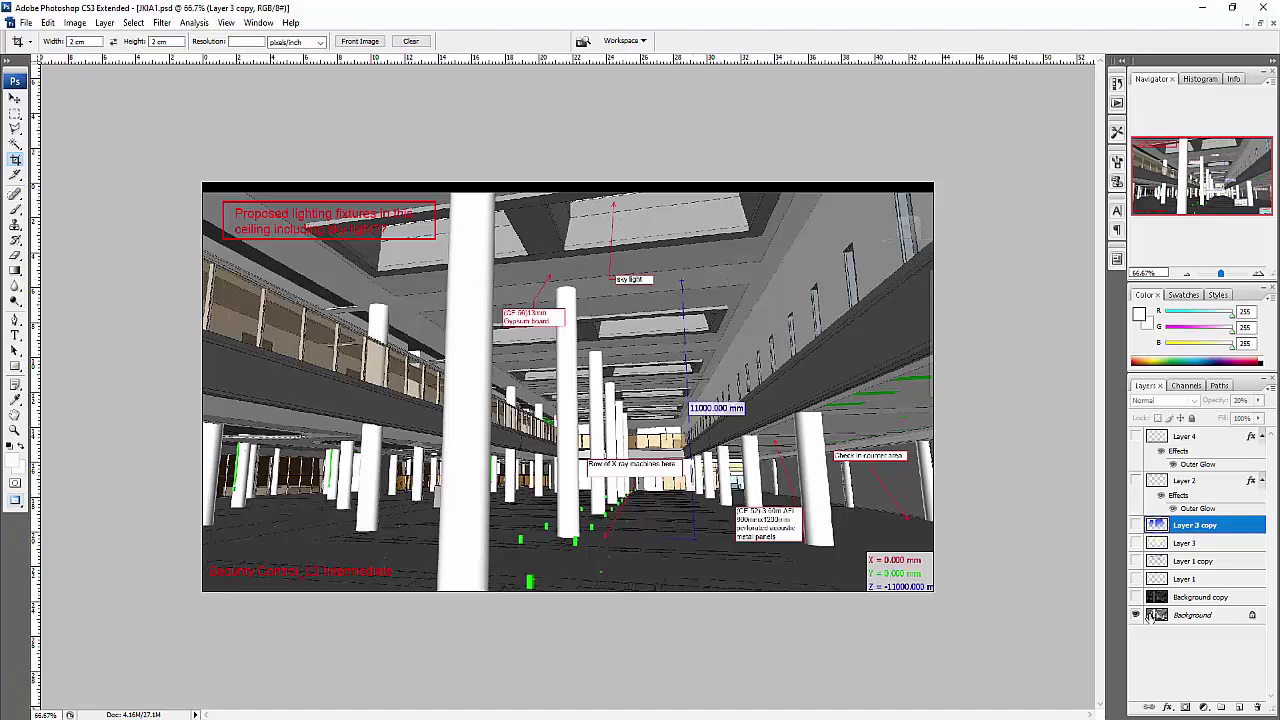
Turn on the Background copy darkening, ceiling lights, blue Layer 1 copy and both Layer 3 beam layers
left_click(1134, 596)
left_click(1135, 597)
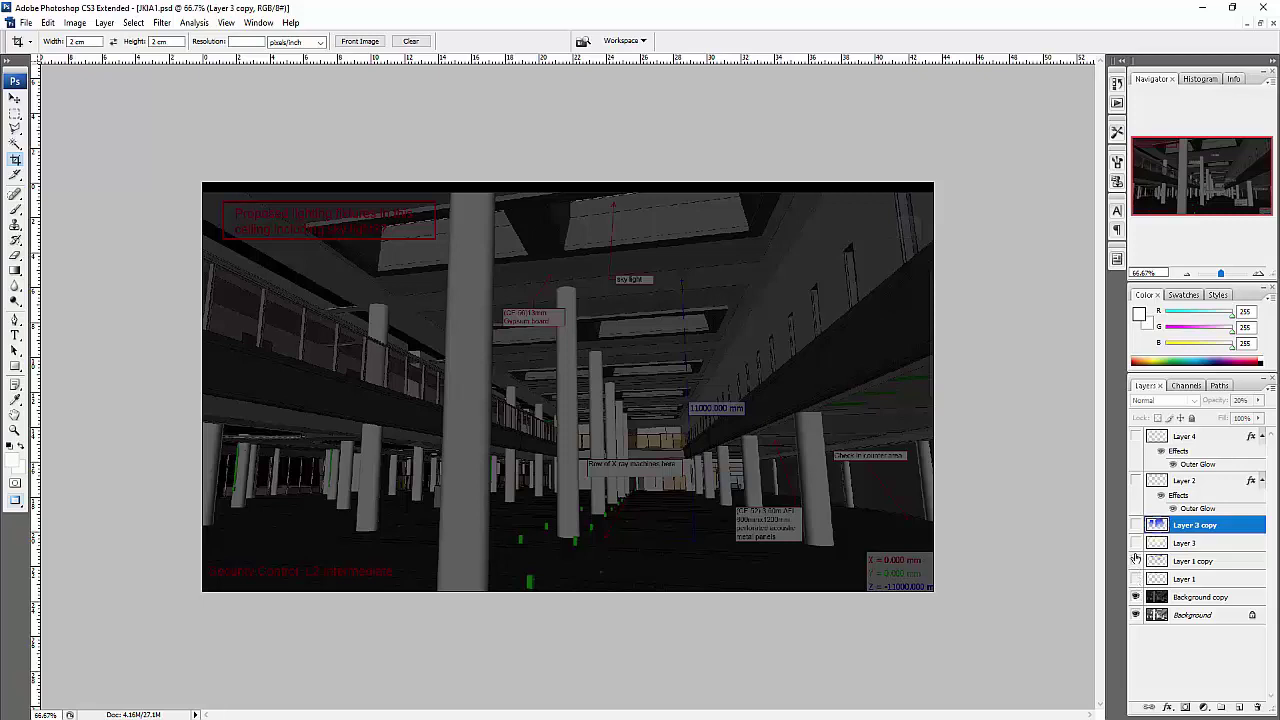
left_click(1135, 579)
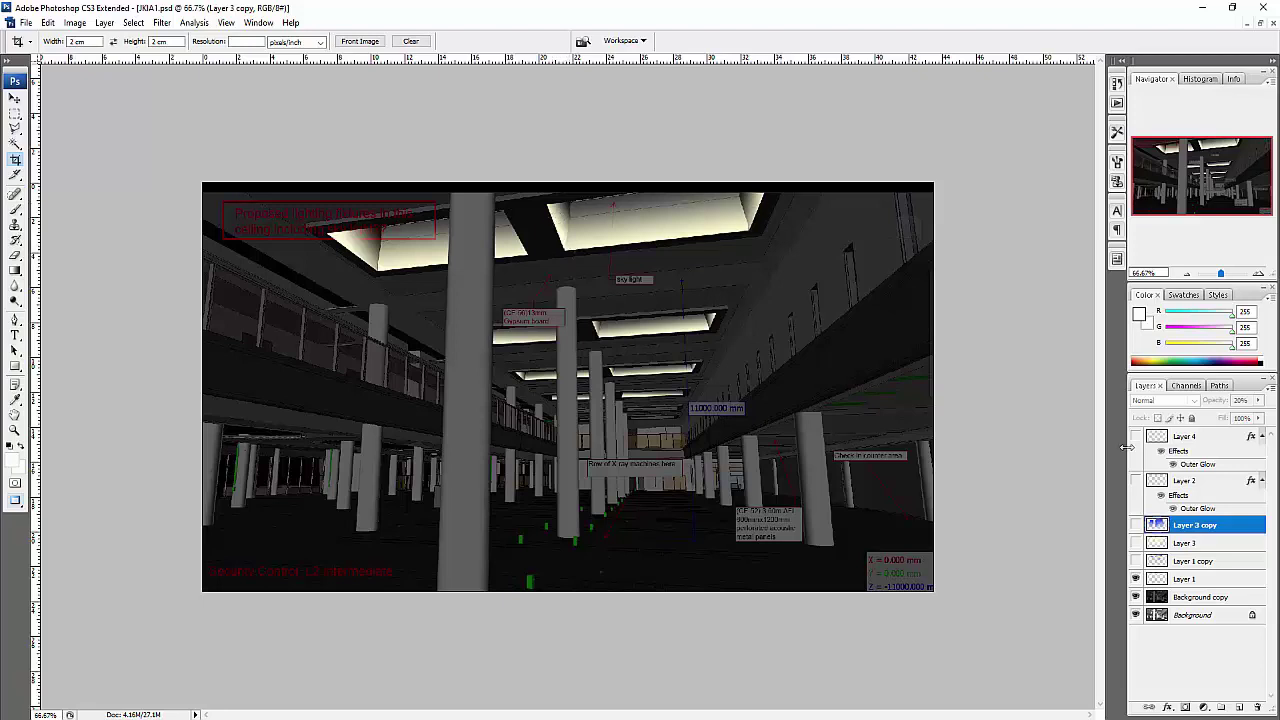
left_click(1135, 561)
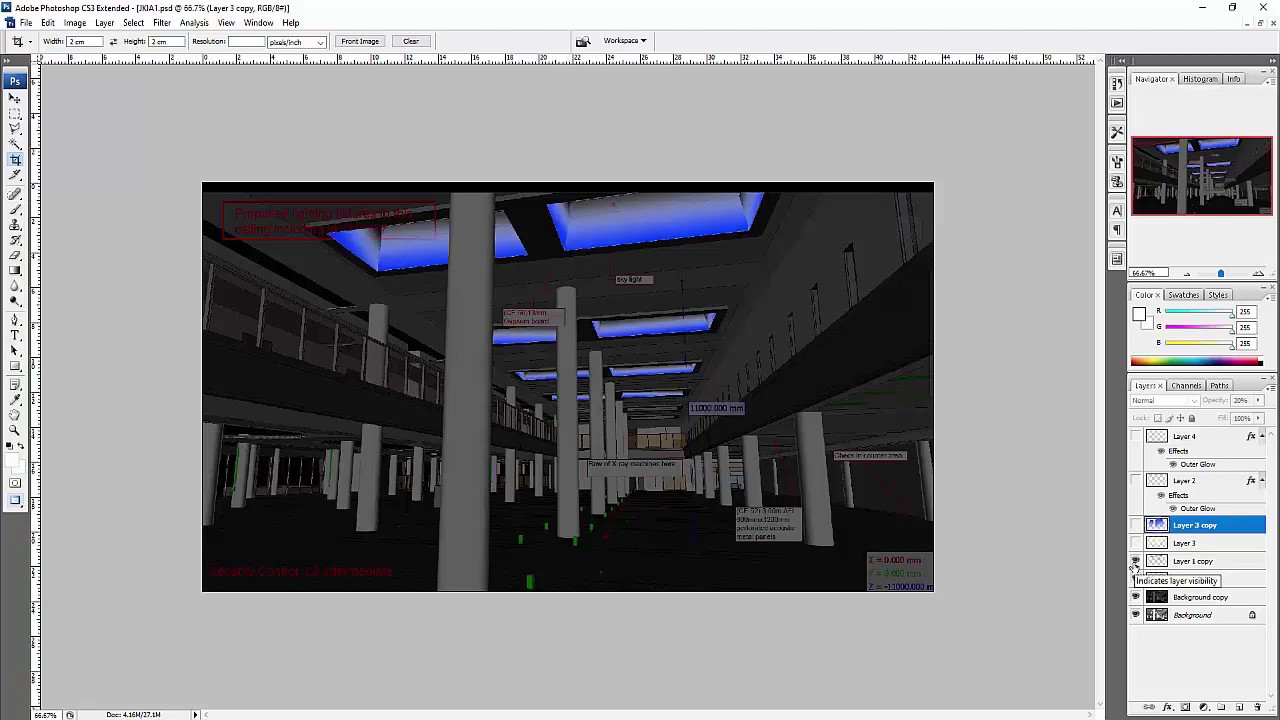
left_click(1135, 543)
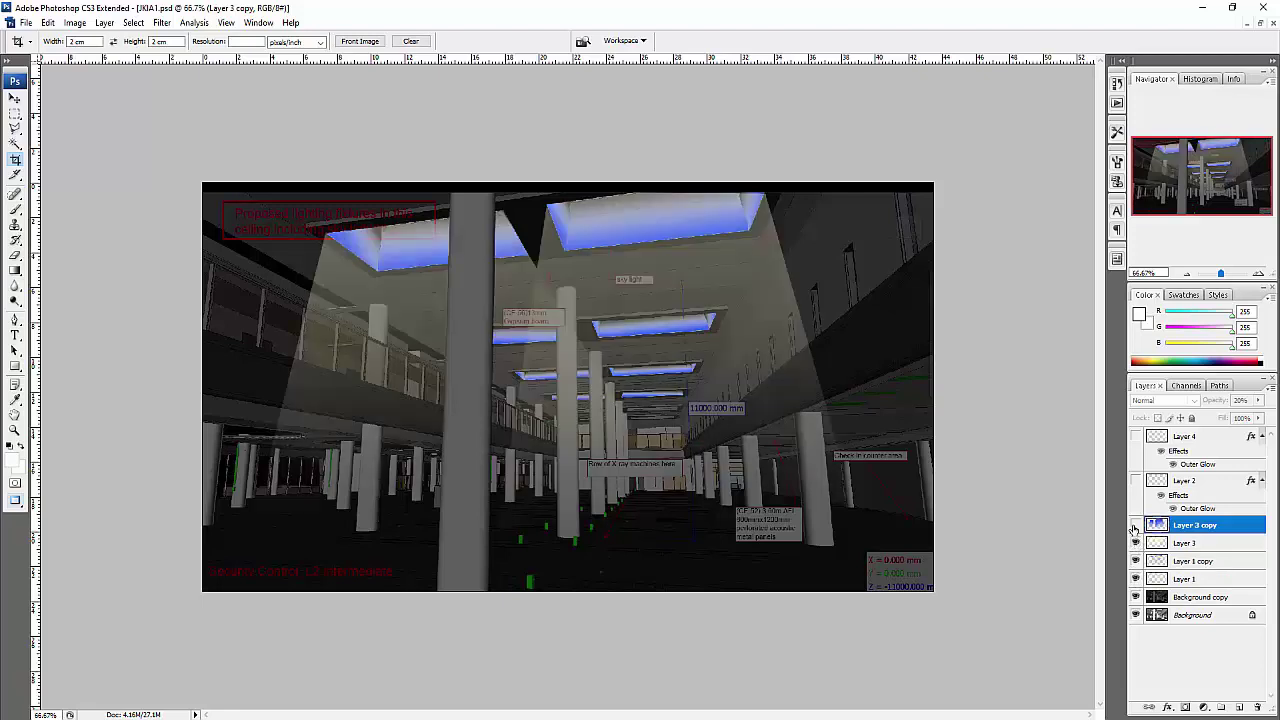
left_click(1135, 525)
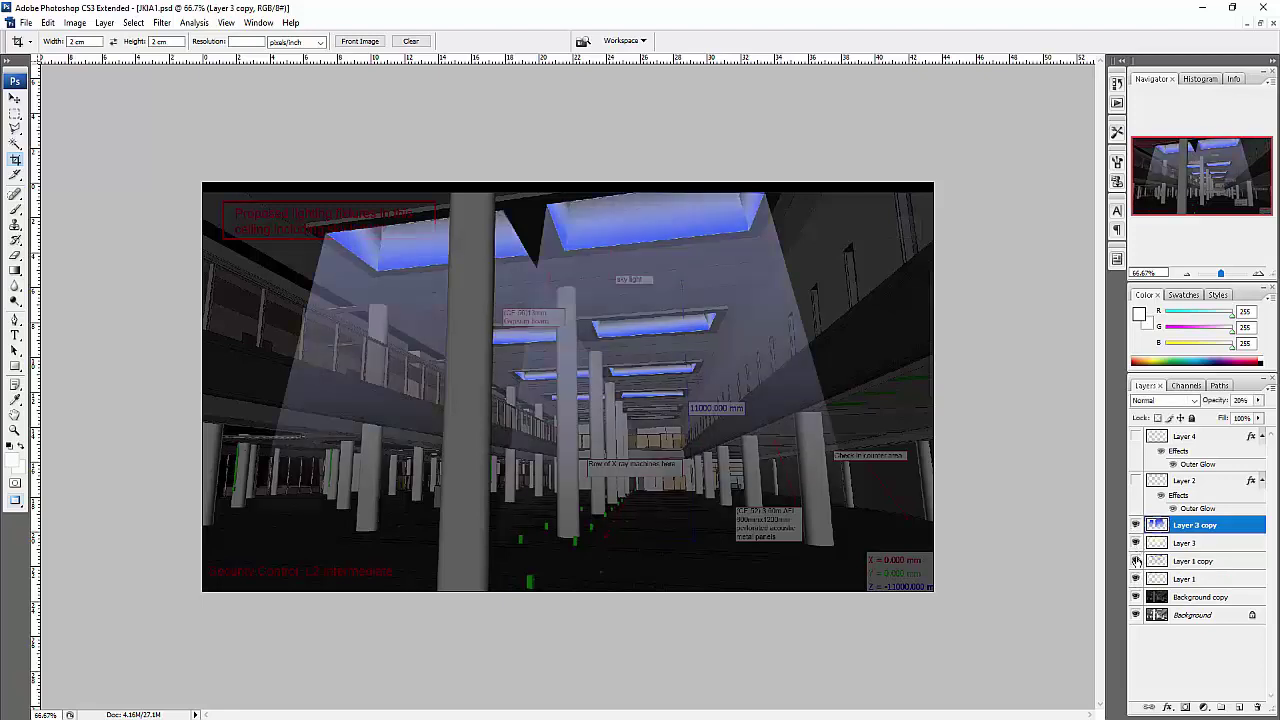
Hide the Layer 3 copy beams and Layer 1 copy for white panels, and show Layer 2 down-lights
left_click(1137, 543)
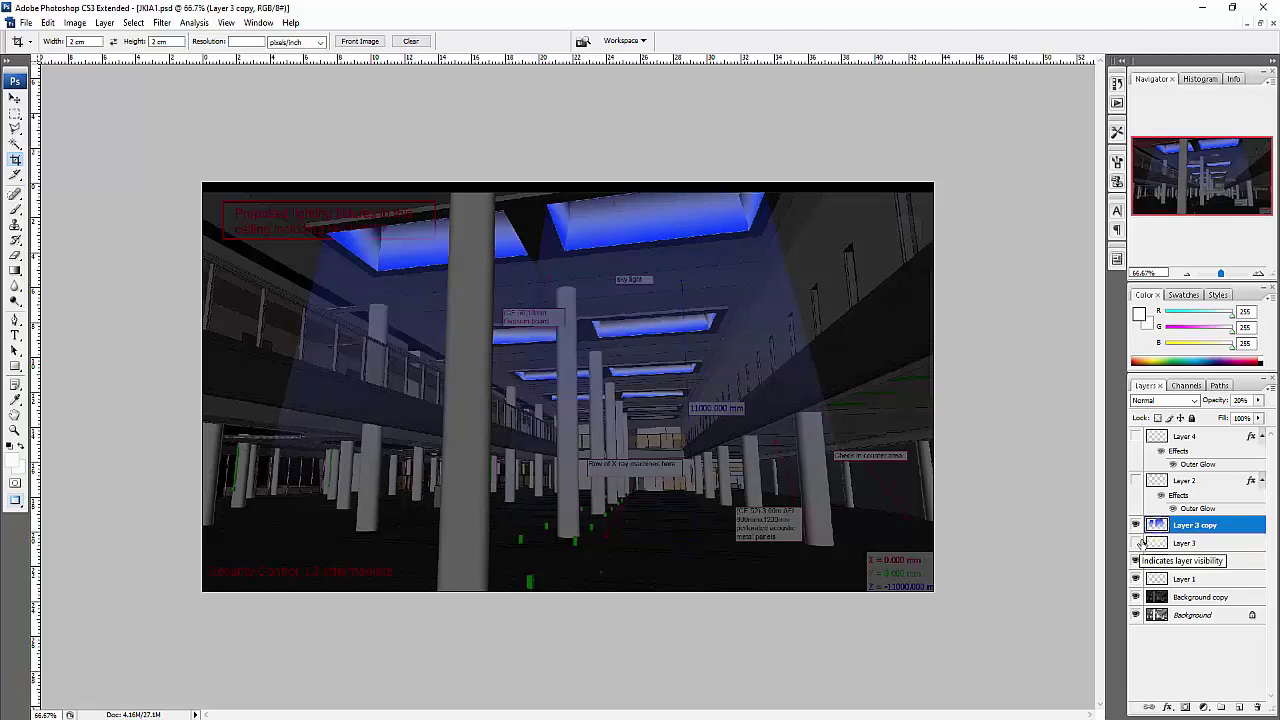
left_click(1141, 542)
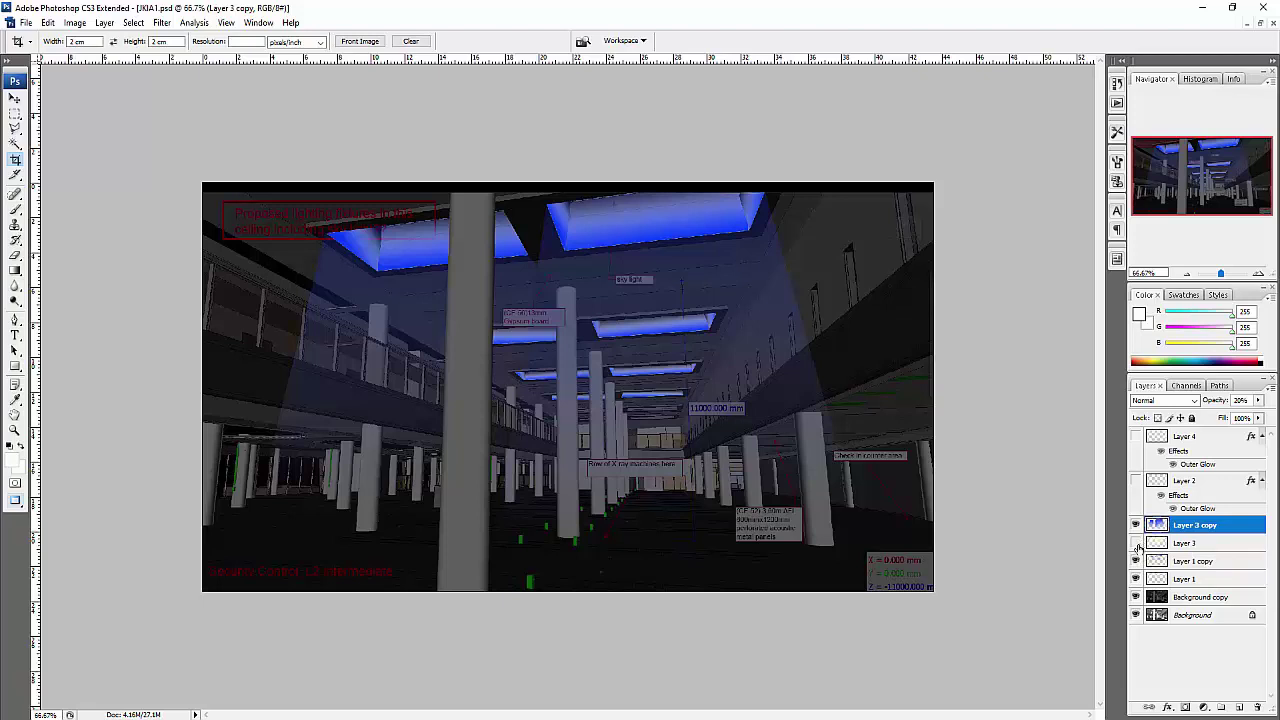
left_click(1135, 524)
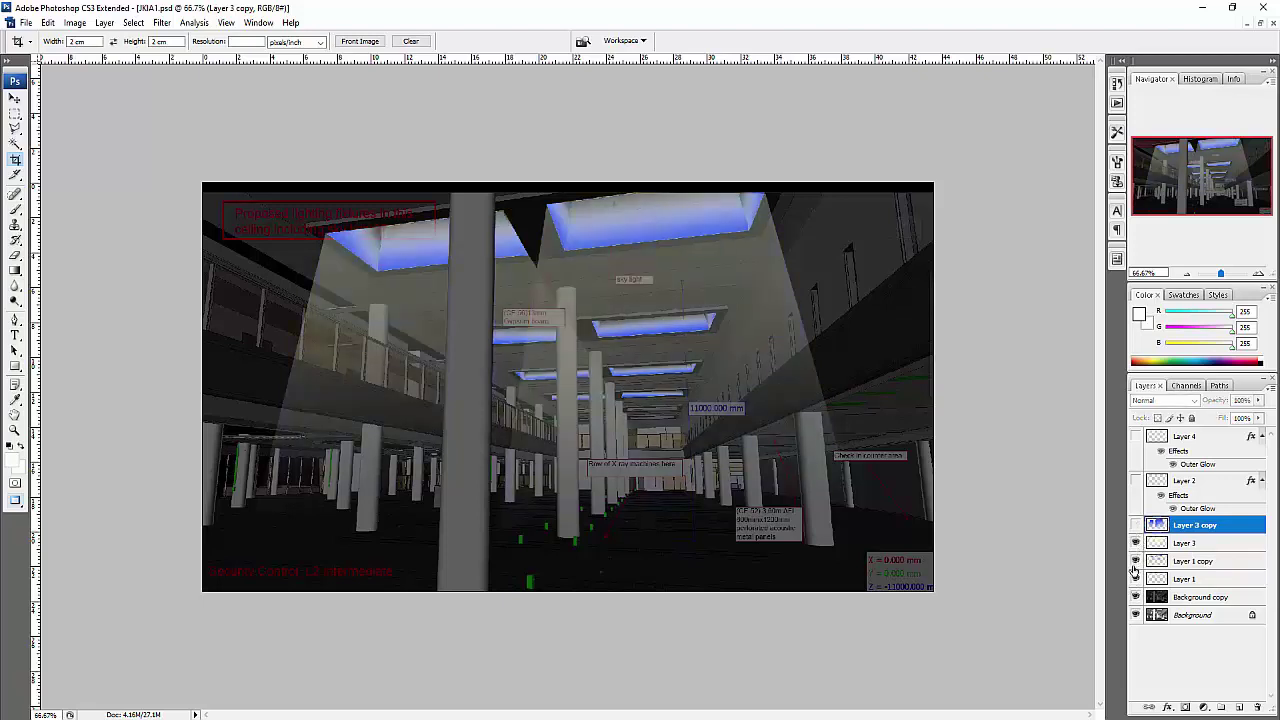
left_click(1136, 561)
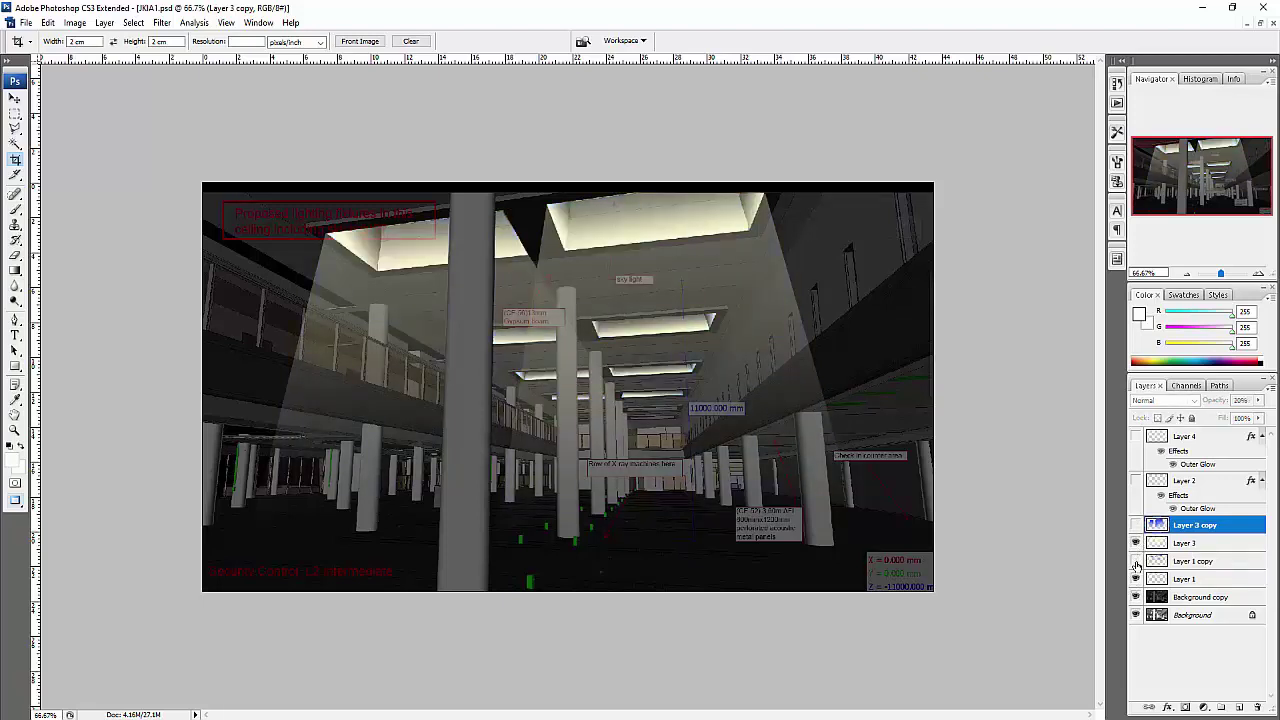
left_click(1136, 481)
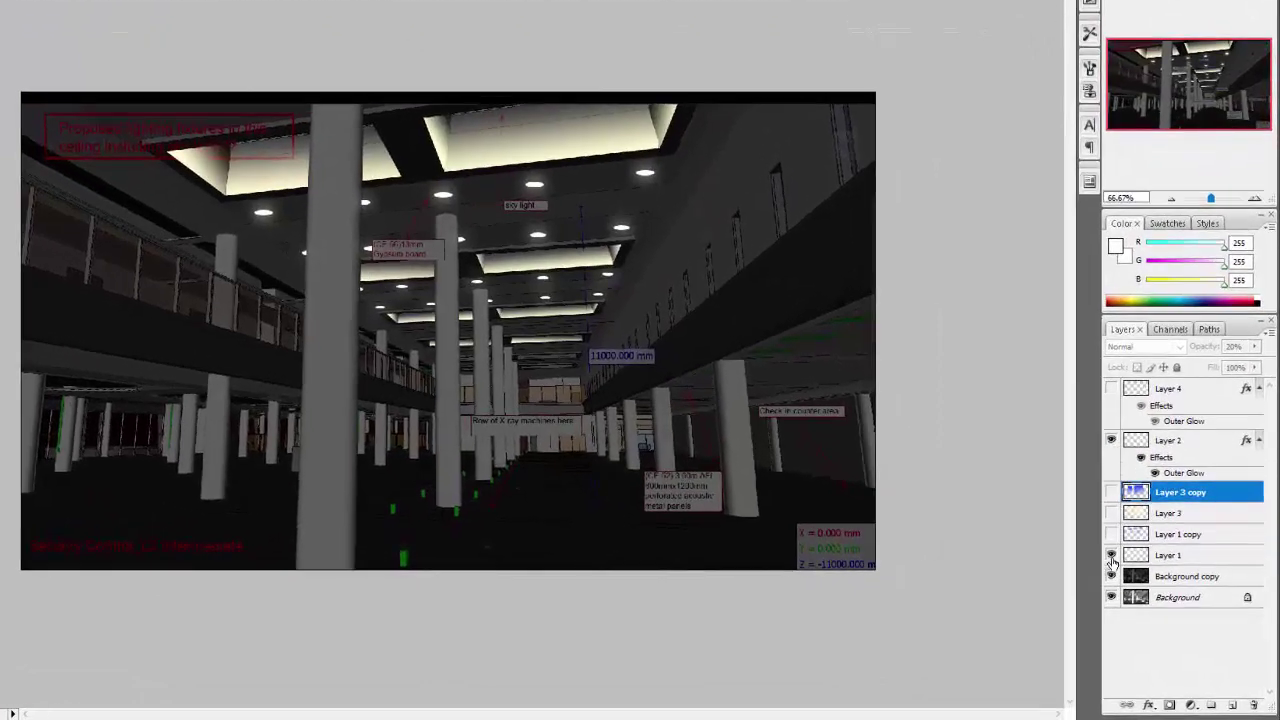
Compare Layer 1, Background copy and Layer 2 on and off, then switch on the Layer 4 right-side glow
left_click(1130, 576)
left_click(1111, 555)
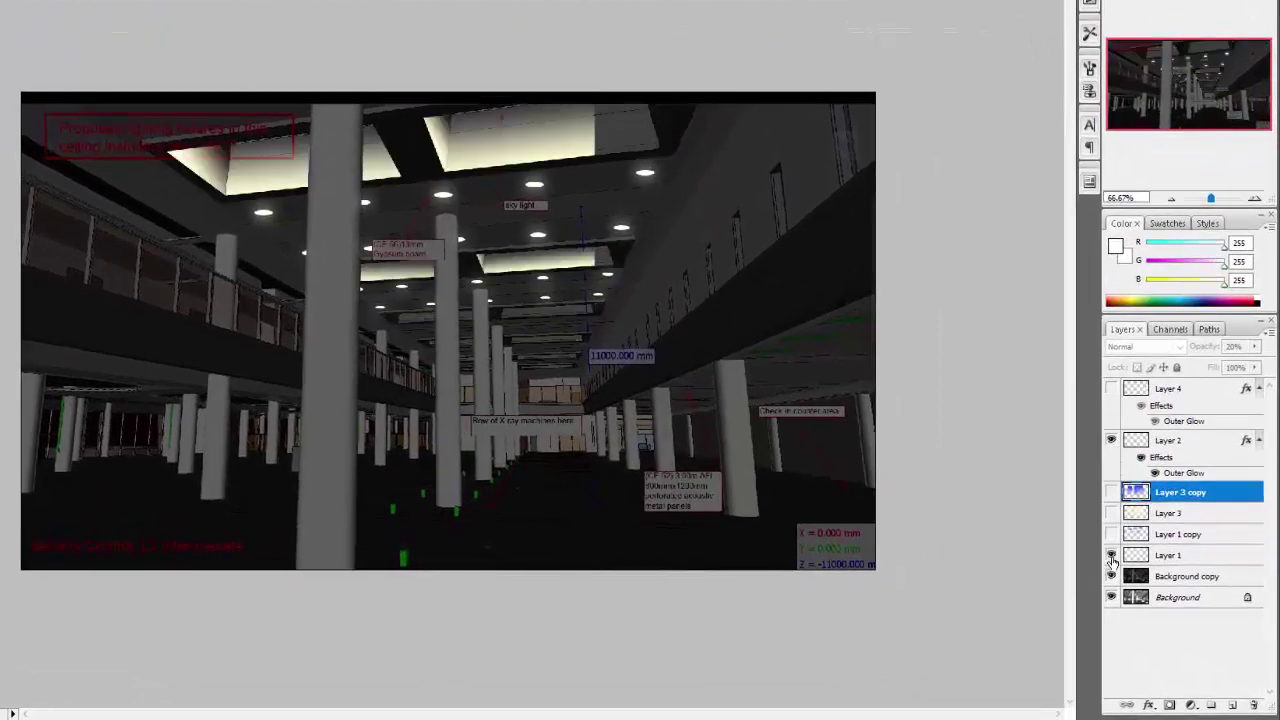
left_click(1111, 576)
left_click(1111, 576)
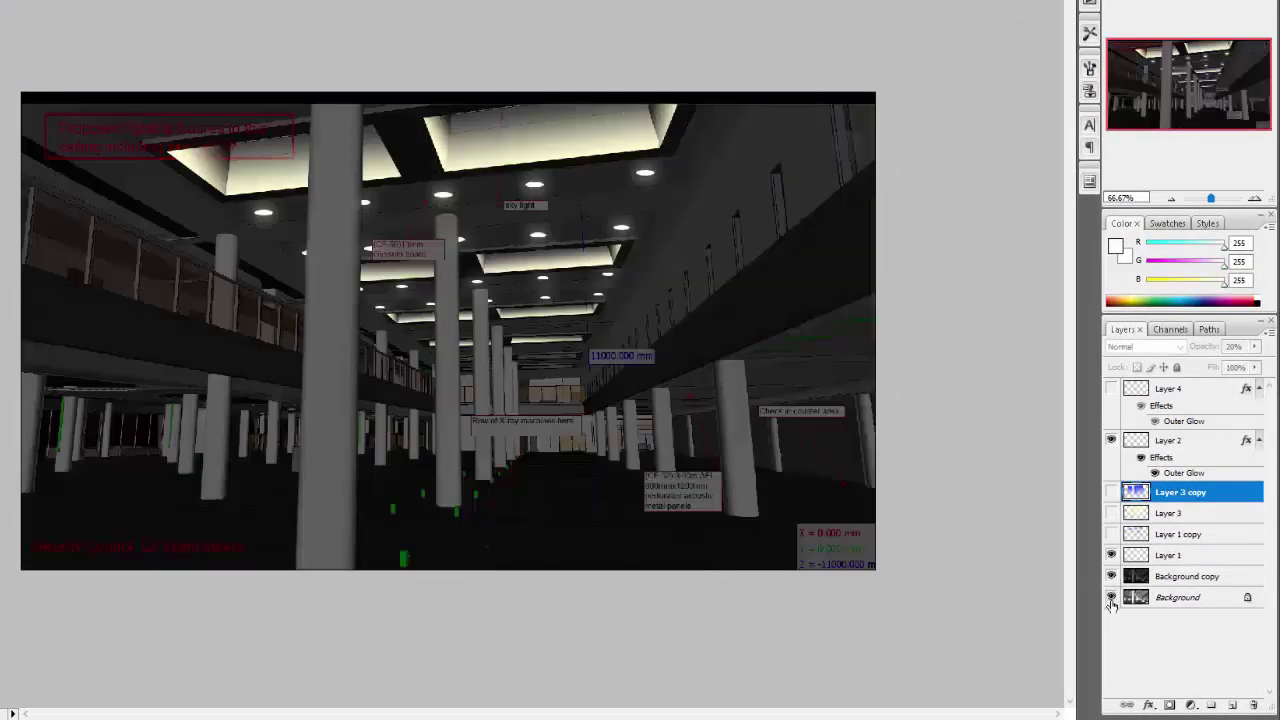
left_click(1111, 440)
left_click(1111, 440)
left_click(1111, 389)
left_click(1111, 389)
left_click(1111, 389)
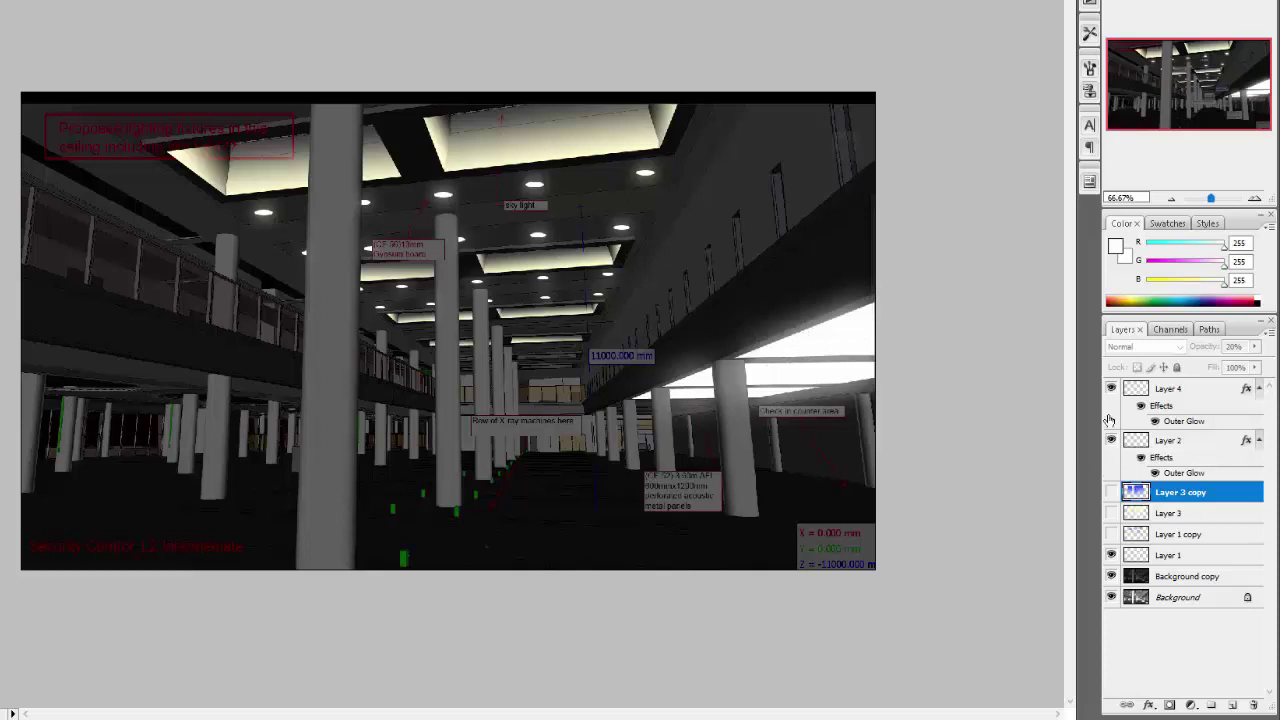
Show the Layer 3 and Layer 3 copy blue beams and Layer 1 copy blue ceiling panels
left_click(1111, 513)
left_click(1111, 492)
left_click(1111, 534)
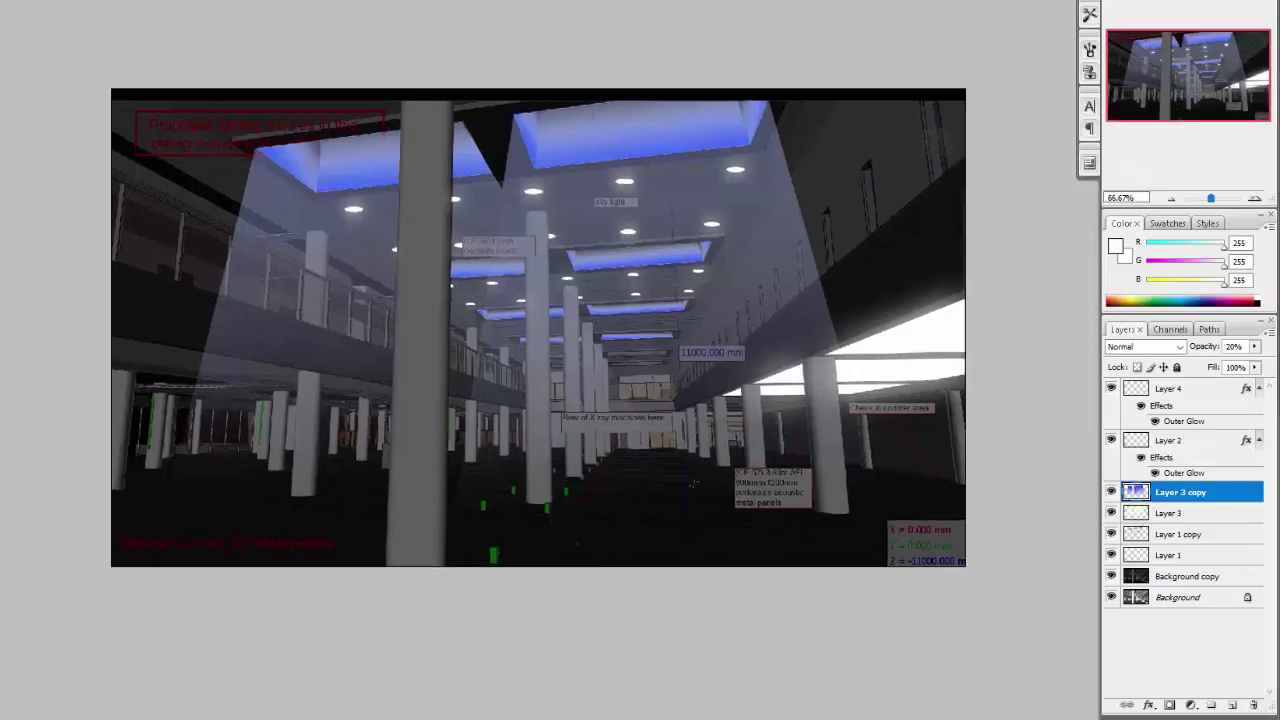
Return to the windowed workspace and bring the curved-canopy JKIA3 render forward
key("f")
key("f")
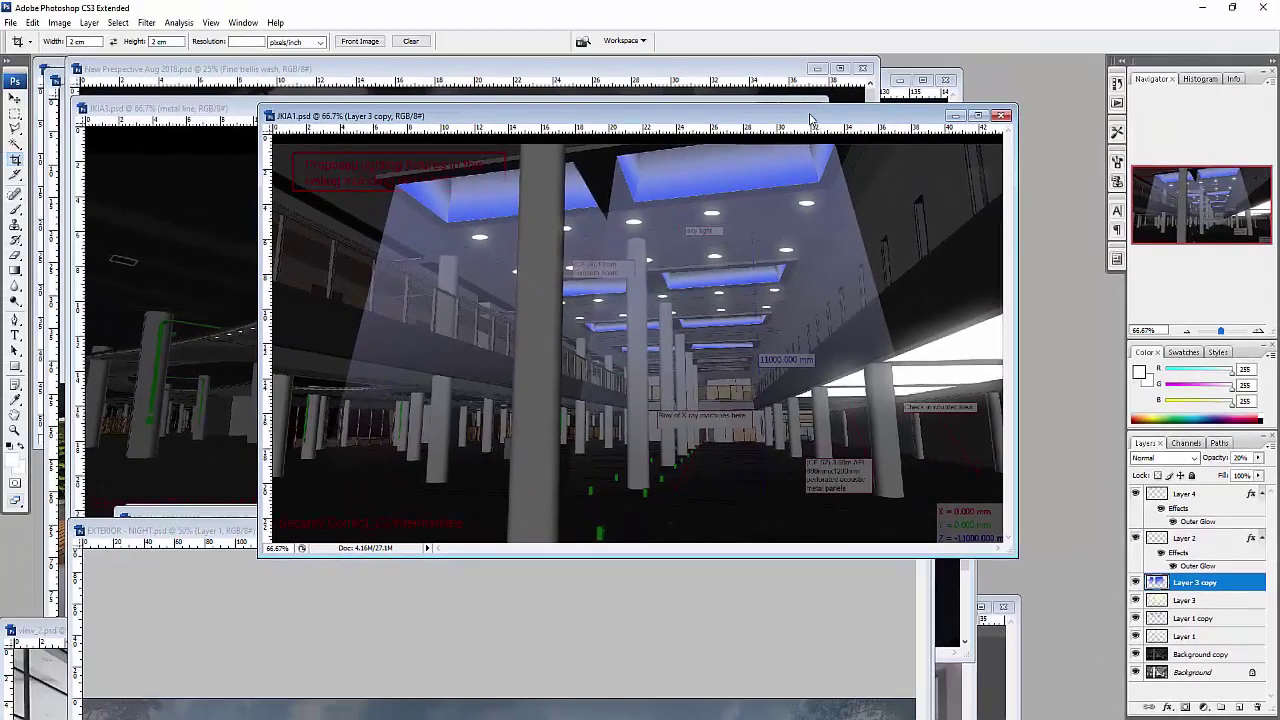
left_click_drag(500, 81, 379, 516)
left_click_drag(599, 77, 839, 79)
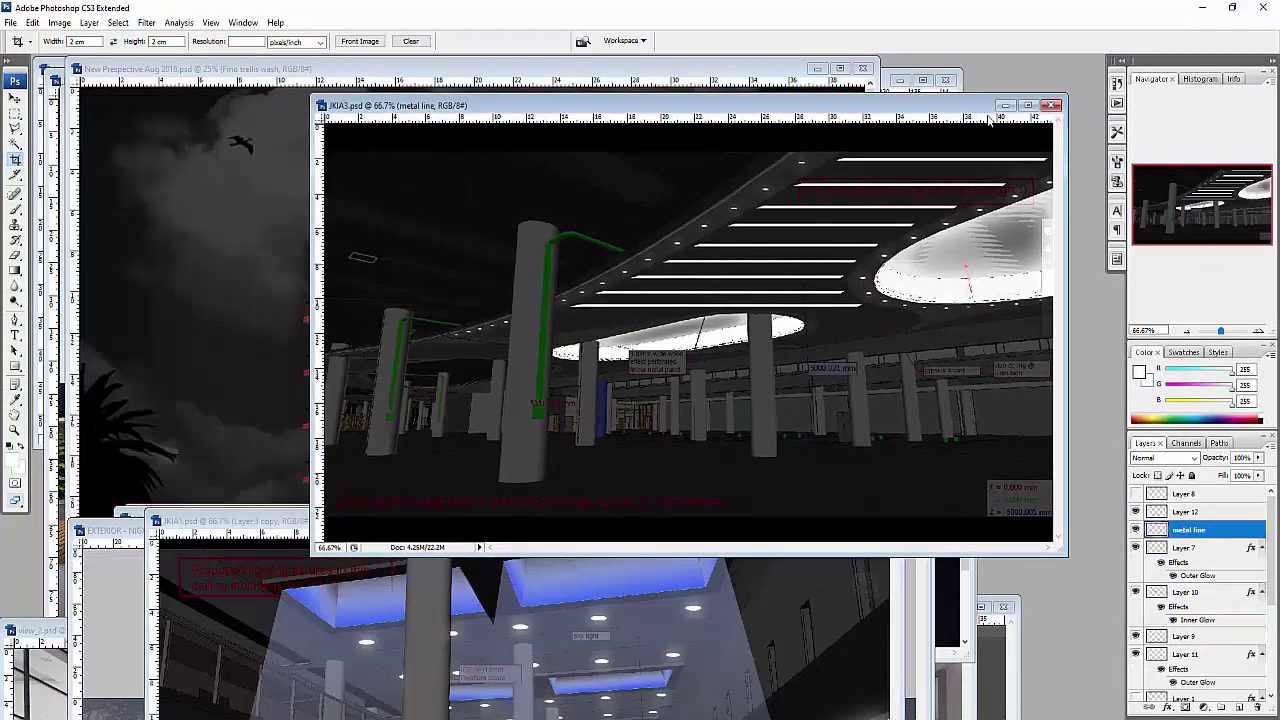
View JKIA3 maximized, then return to floating windows and move it aside to reveal the tower
left_click(1027, 105)
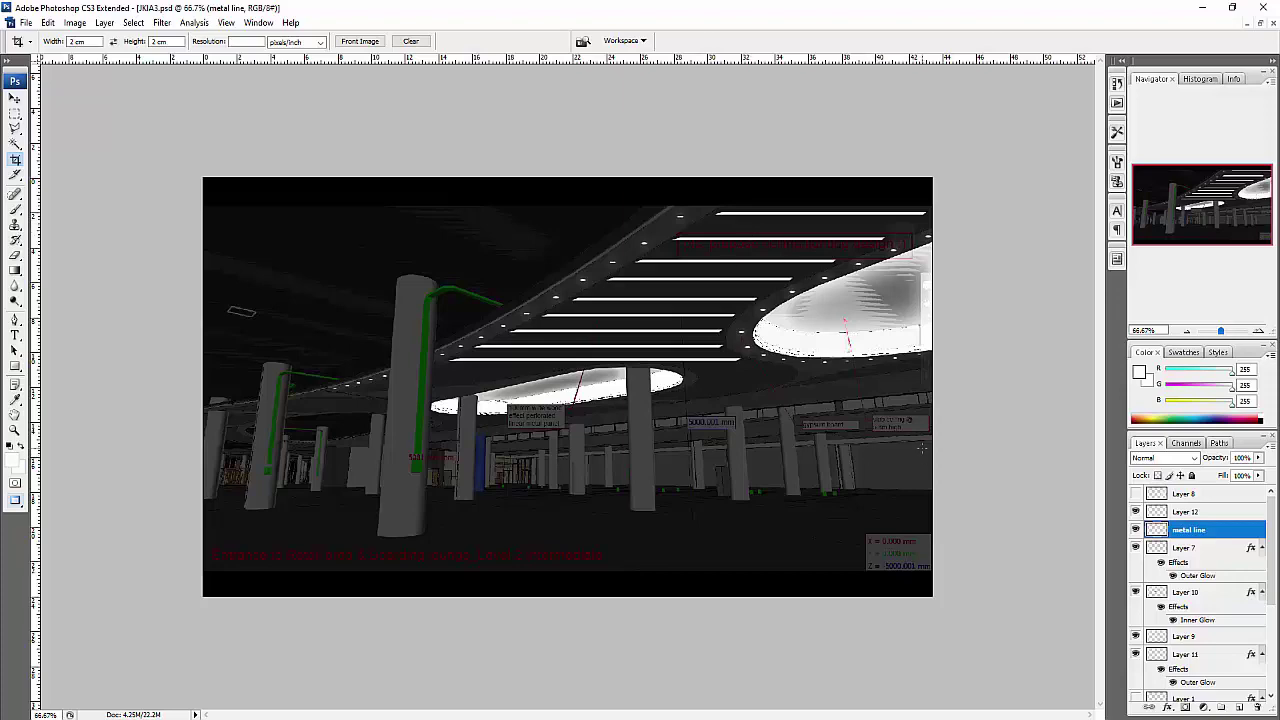
key("f")
key("f")
key("f")
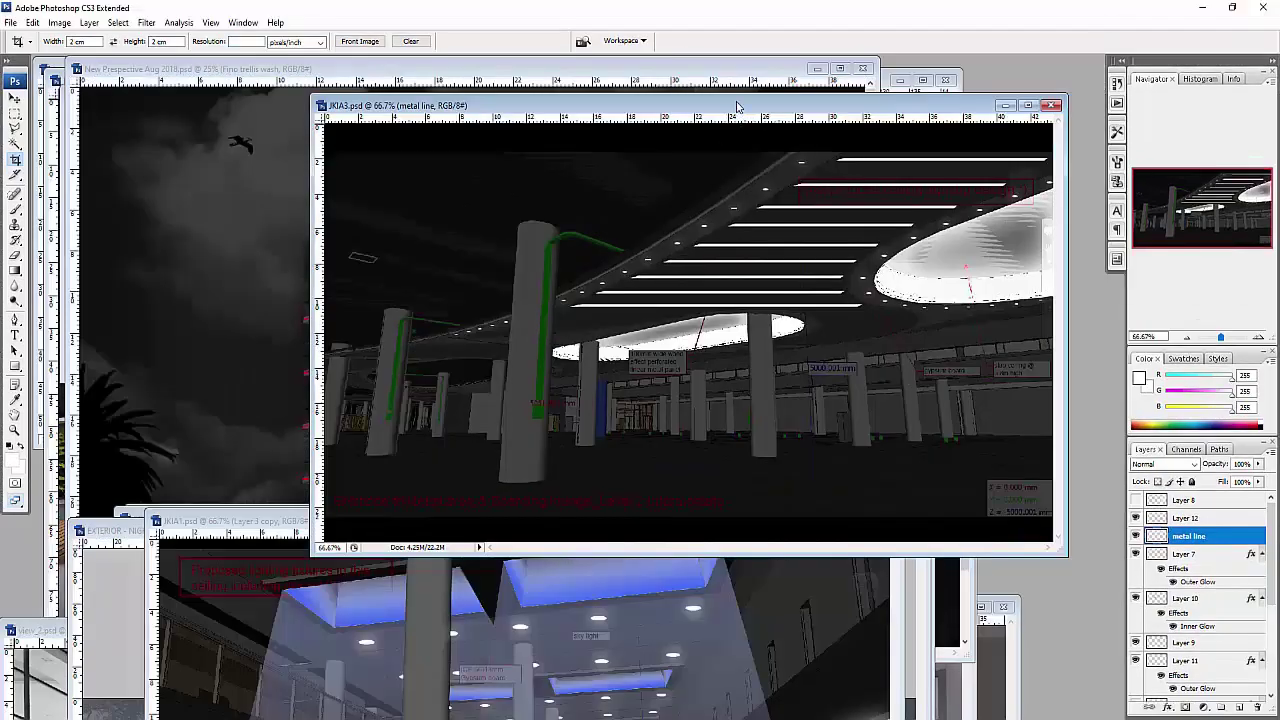
left_click_drag(737, 106, 543, 436)
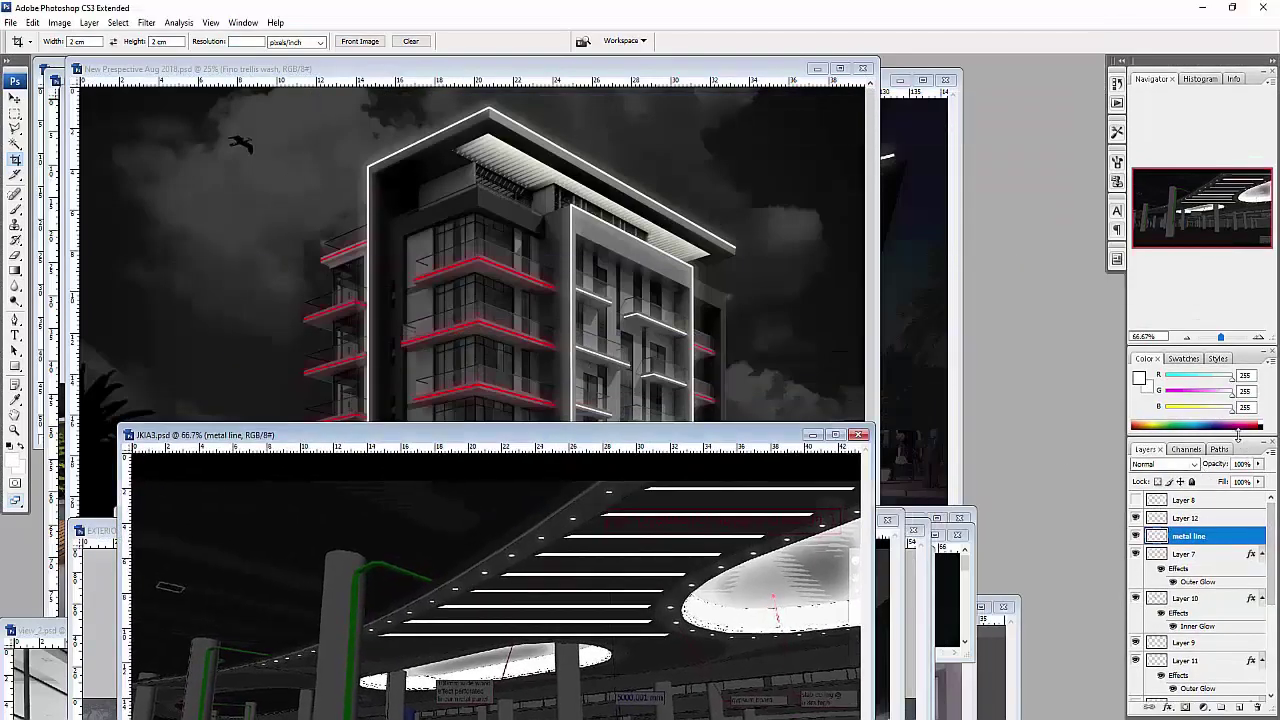
Lengthen the Layers list and check Layer 5's ellipse glow on and off
left_click_drag(1240, 443, 1240, 305)
scroll(1205, 543, "down", 2)
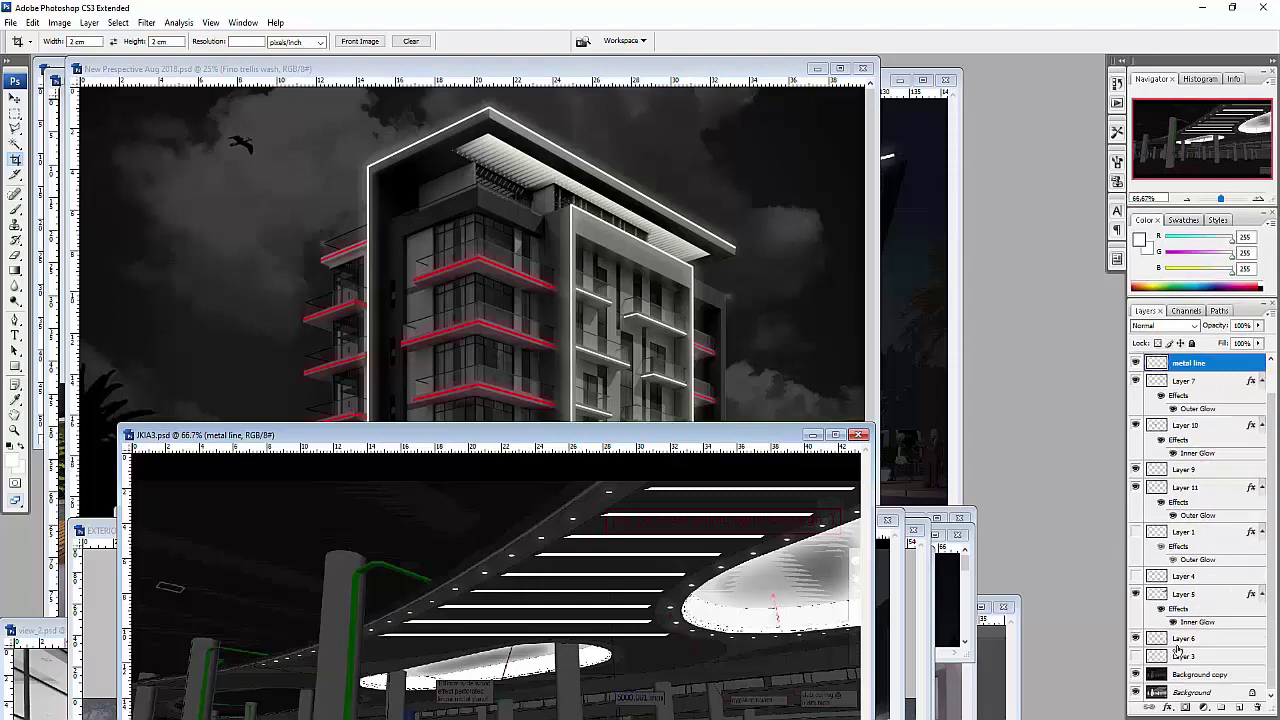
left_click(1137, 596)
left_click(1137, 596)
Maximize the tower render, strip it to daytime colour, then add Layer 0 copy darkening, night clouds and black-and-white
left_click(716, 73)
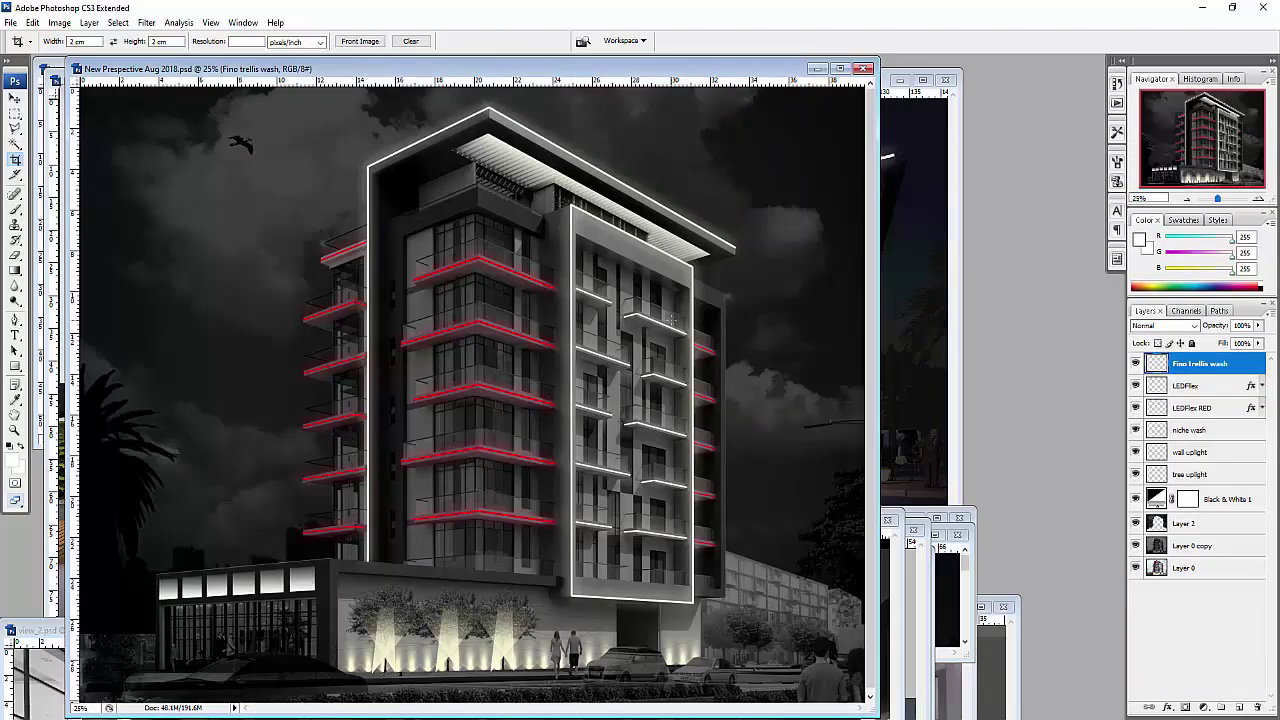
scroll(628, 370, "down", 1)
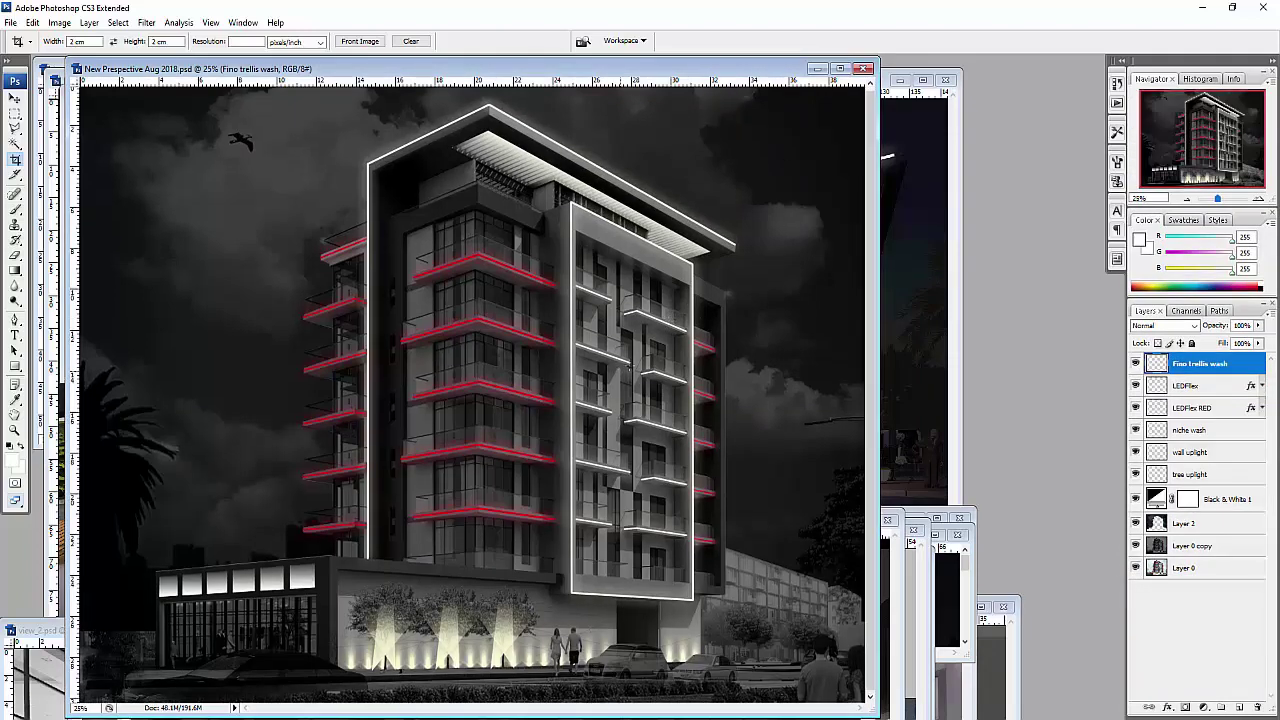
left_click(840, 68)
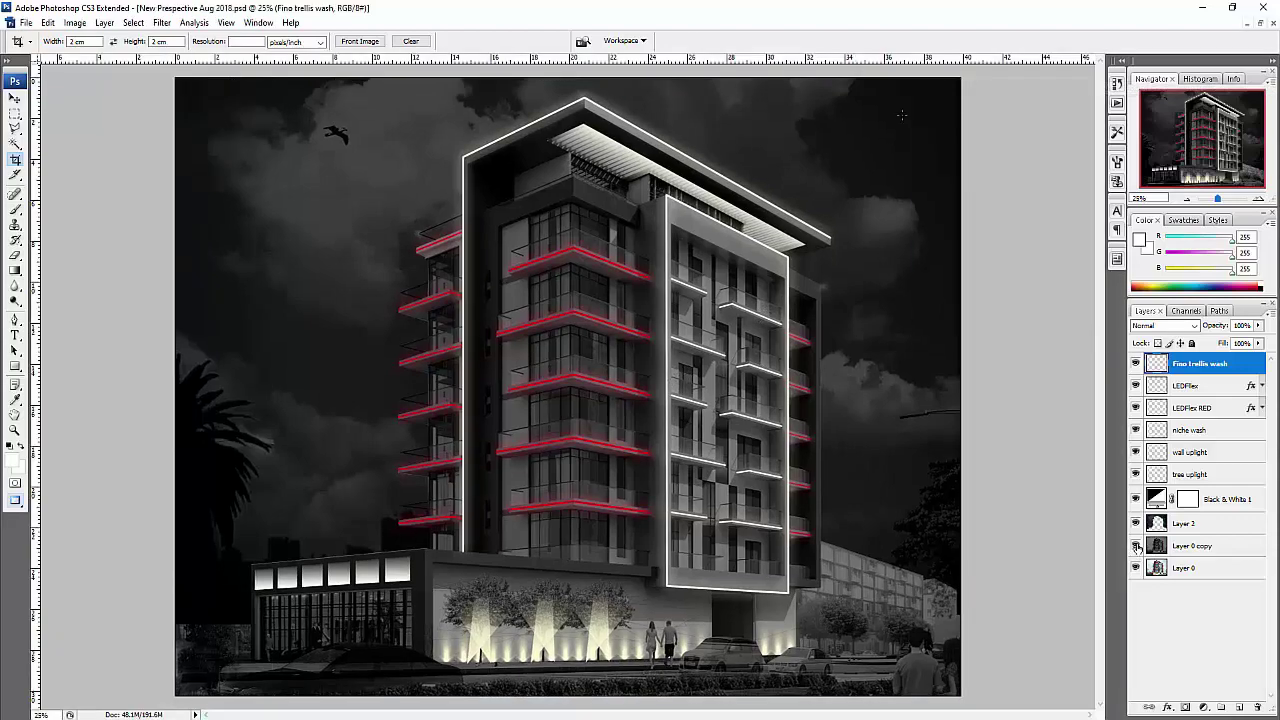
left_click_drag(1136, 545, 1135, 365)
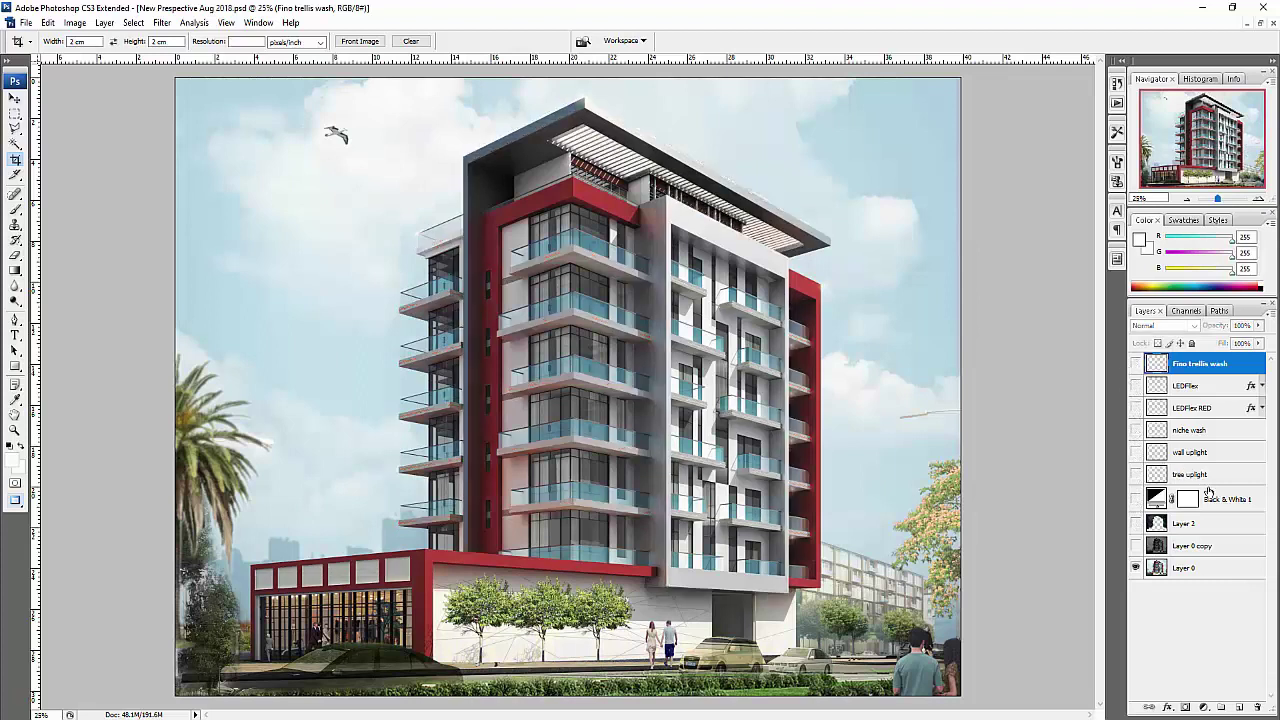
left_click(1136, 546)
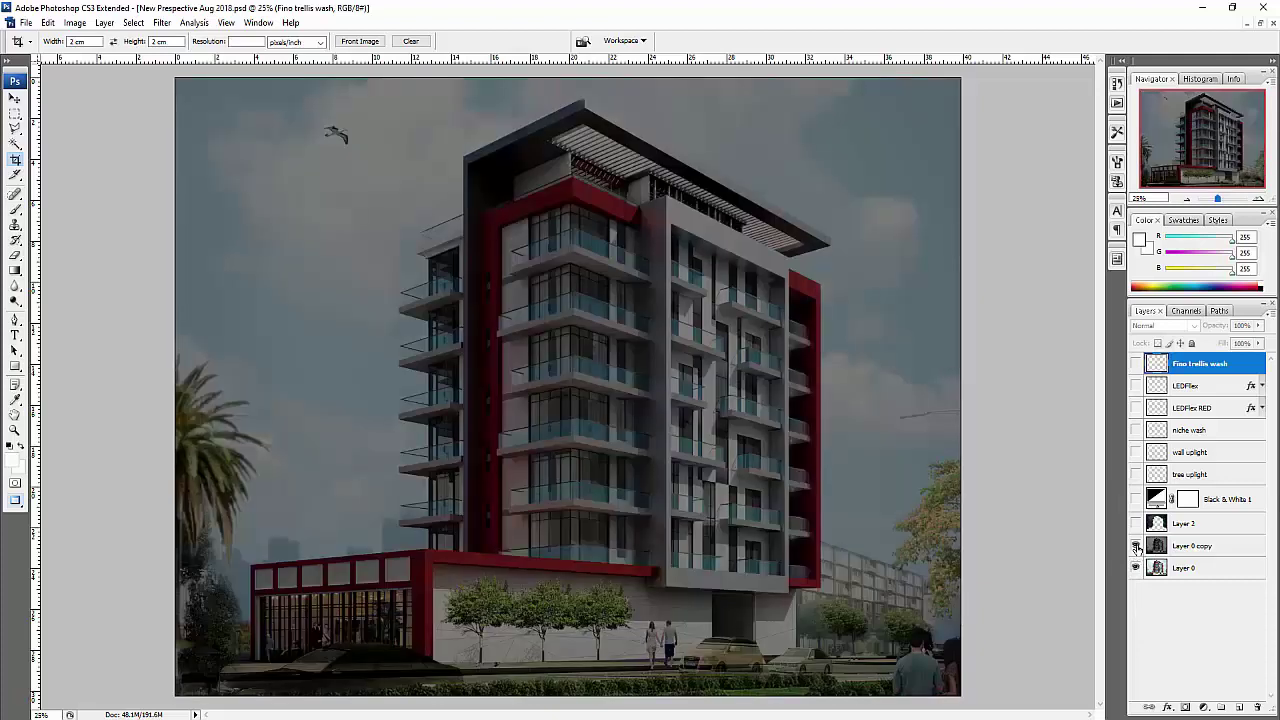
left_click(1136, 523)
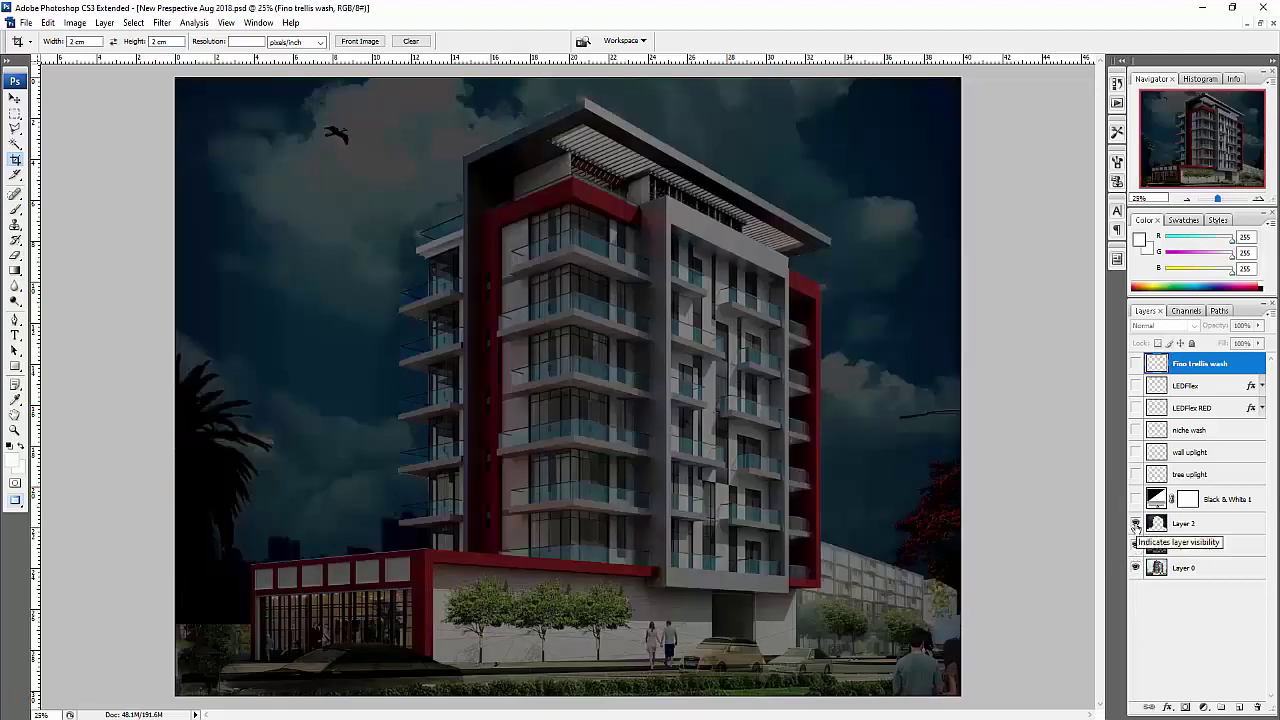
left_click(1136, 500)
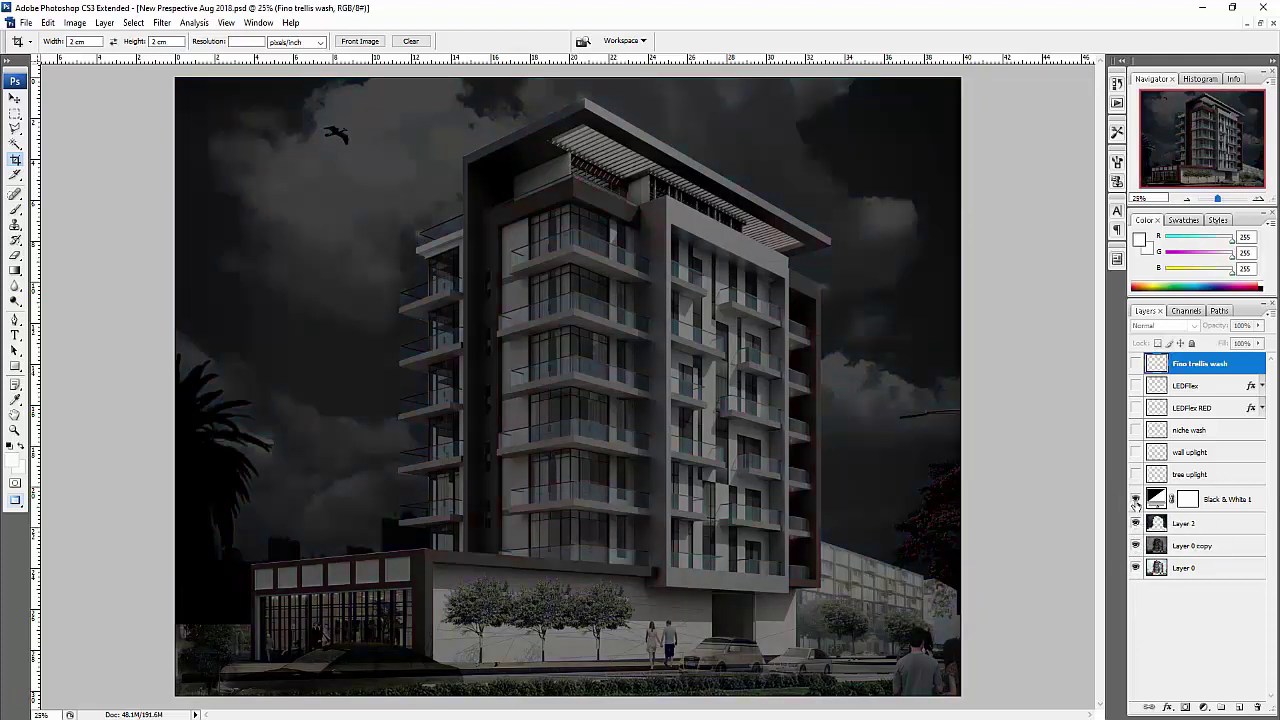
Add tree and wall uplights, niche window light, red and white LEDs and rooftop trellis glow, previewed full screen
left_click(1136, 474)
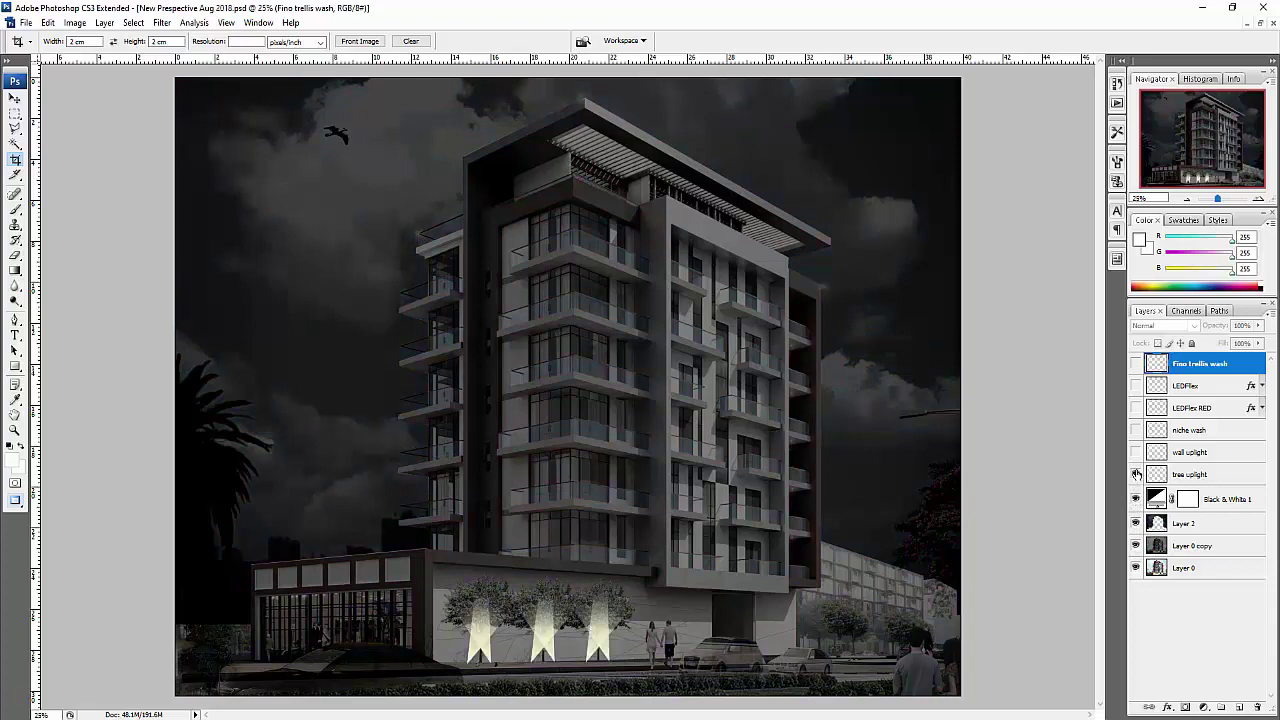
left_click(1136, 452)
left_click(1136, 430)
left_click(1136, 408)
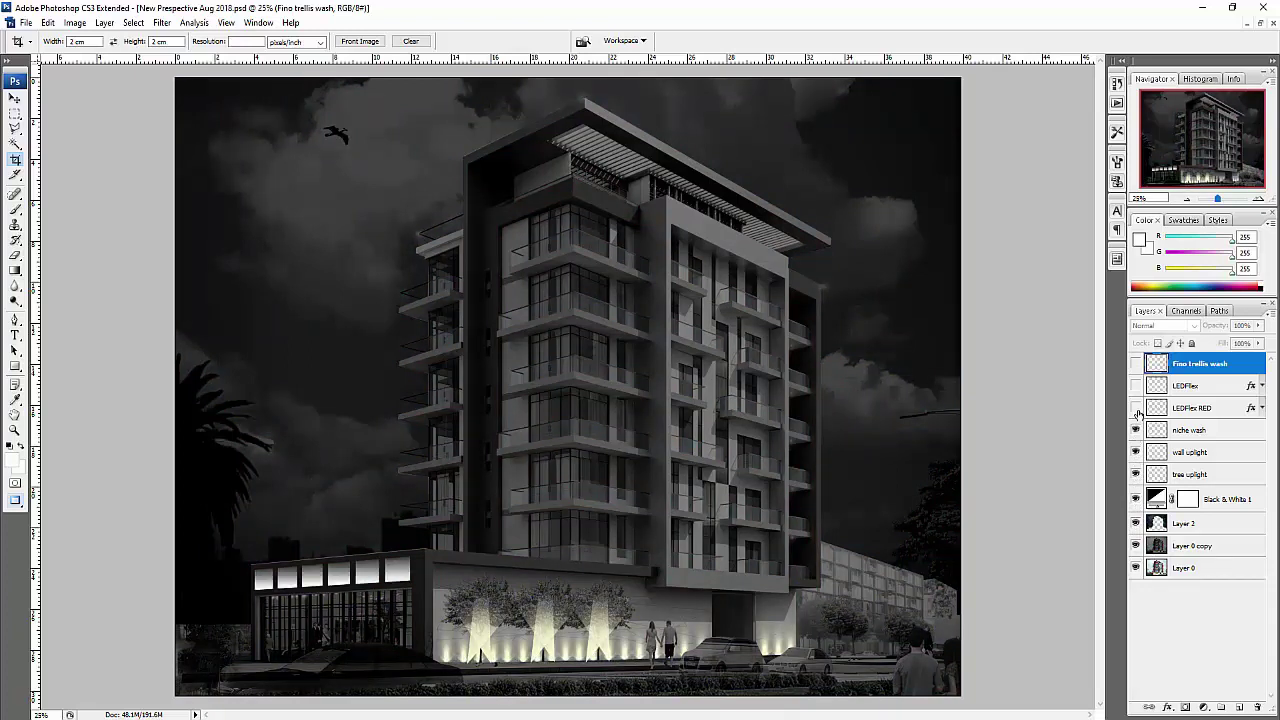
left_click(1136, 386)
left_click(1136, 364)
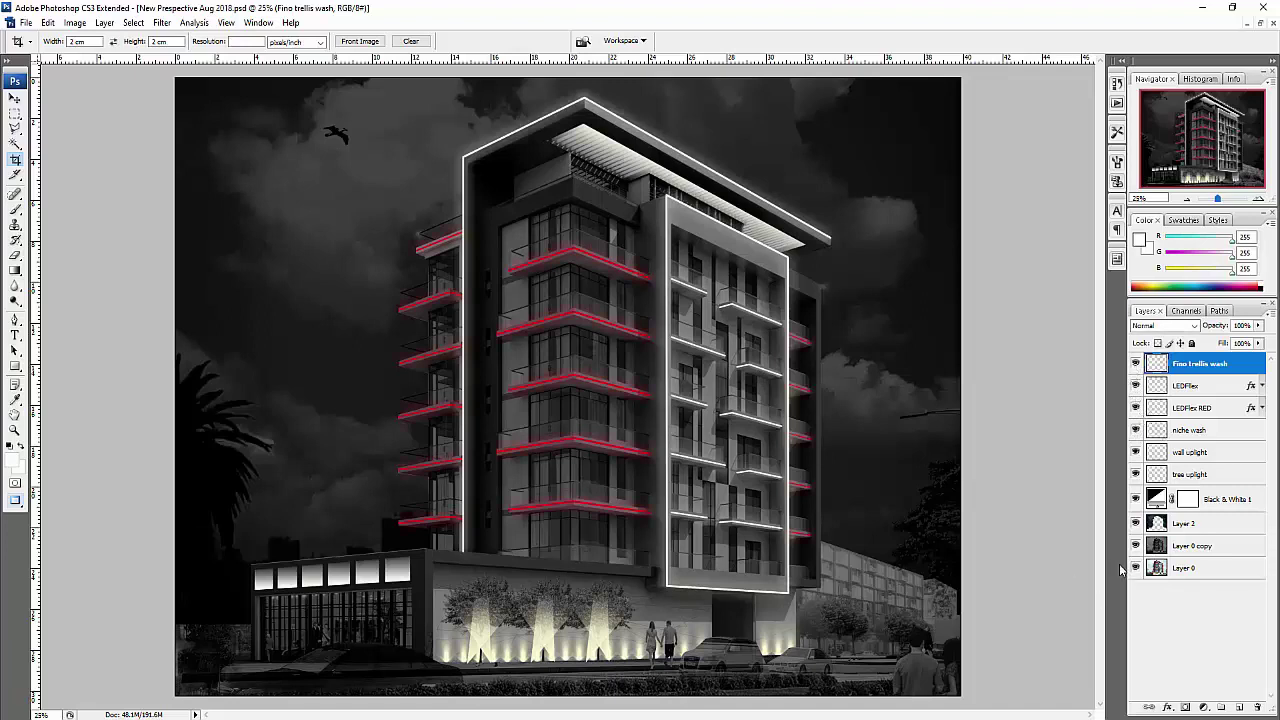
key("f")
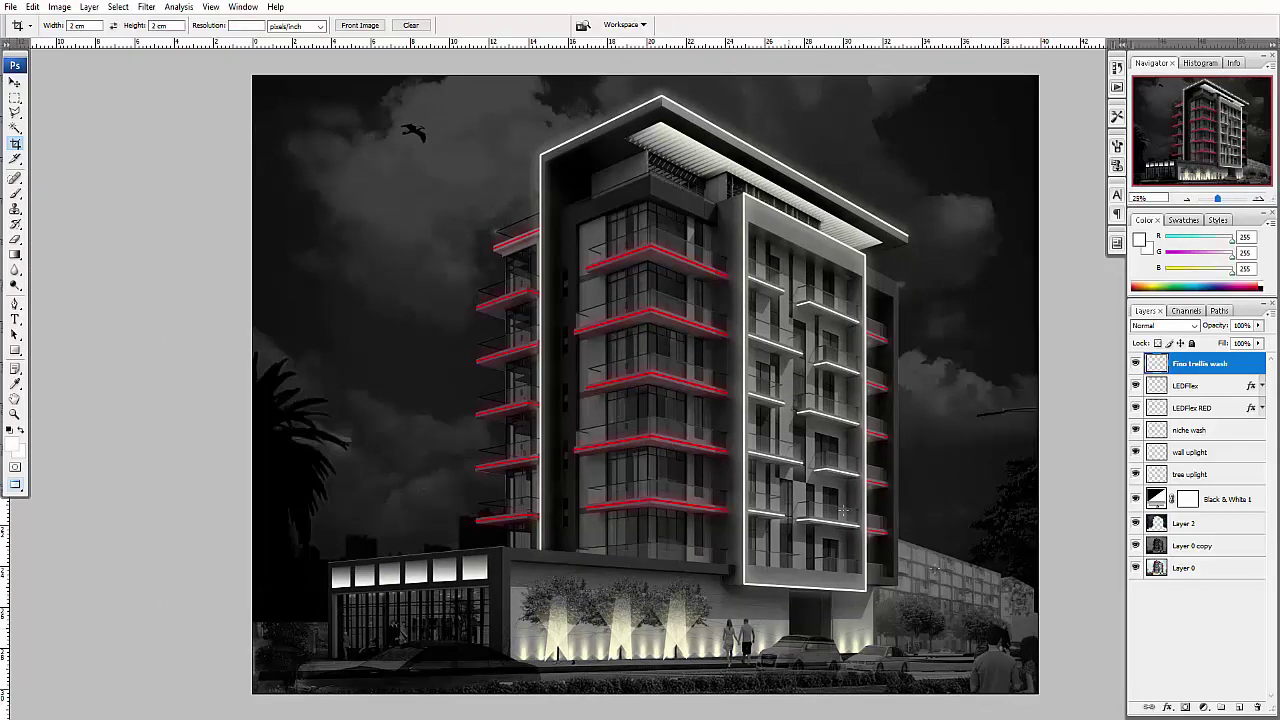
key("f")
key("f")
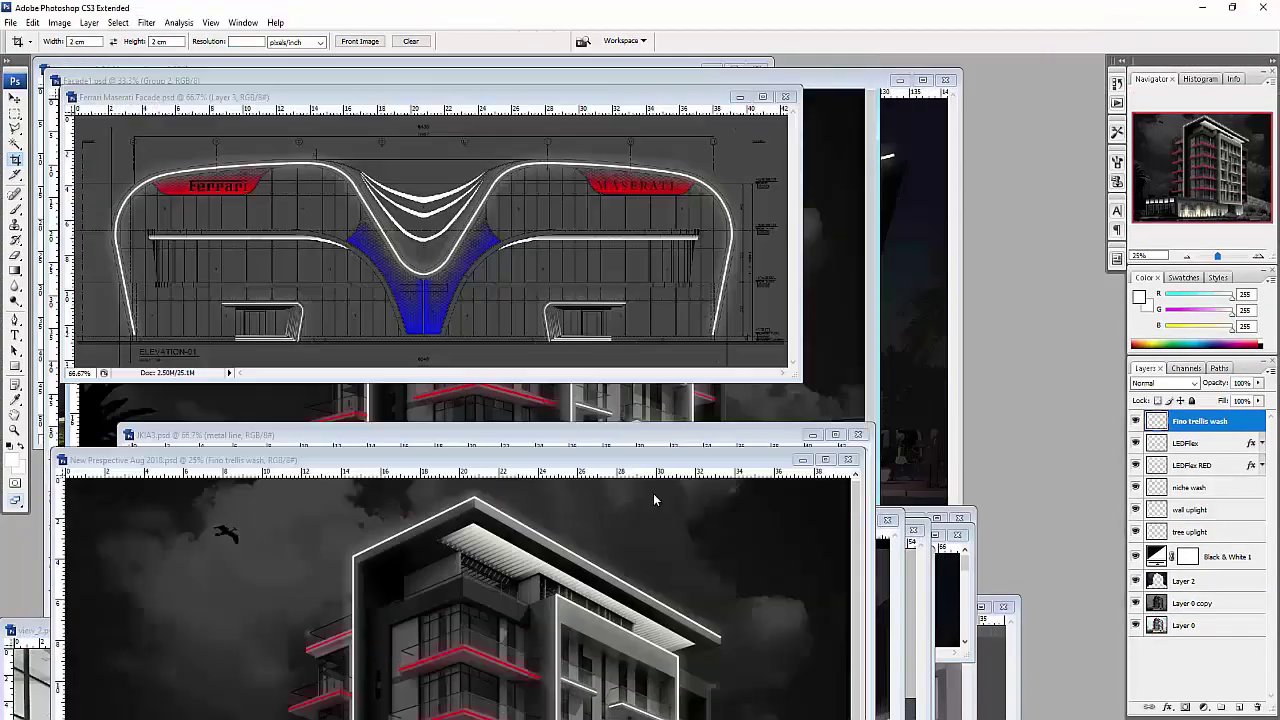
Bring the Ferrari Maserati facade render forward and maximize it
left_click(600, 97)
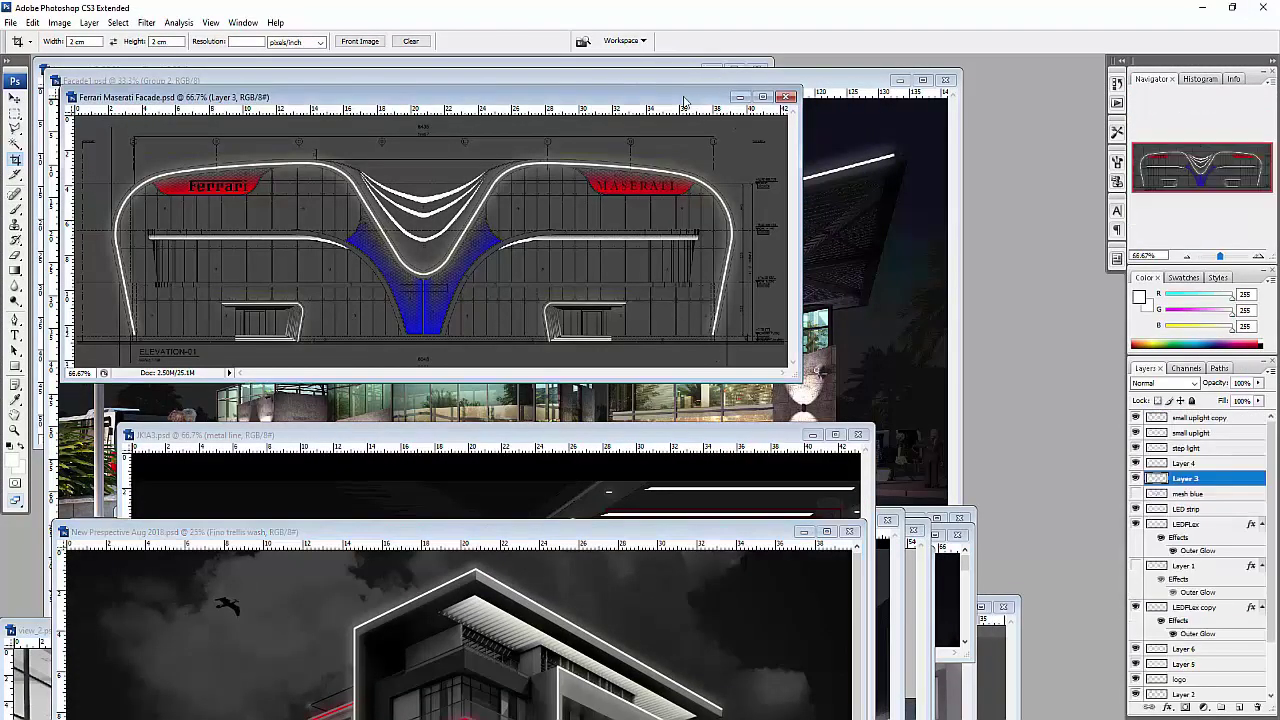
left_click_drag(685, 100, 855, 135)
left_click(943, 134)
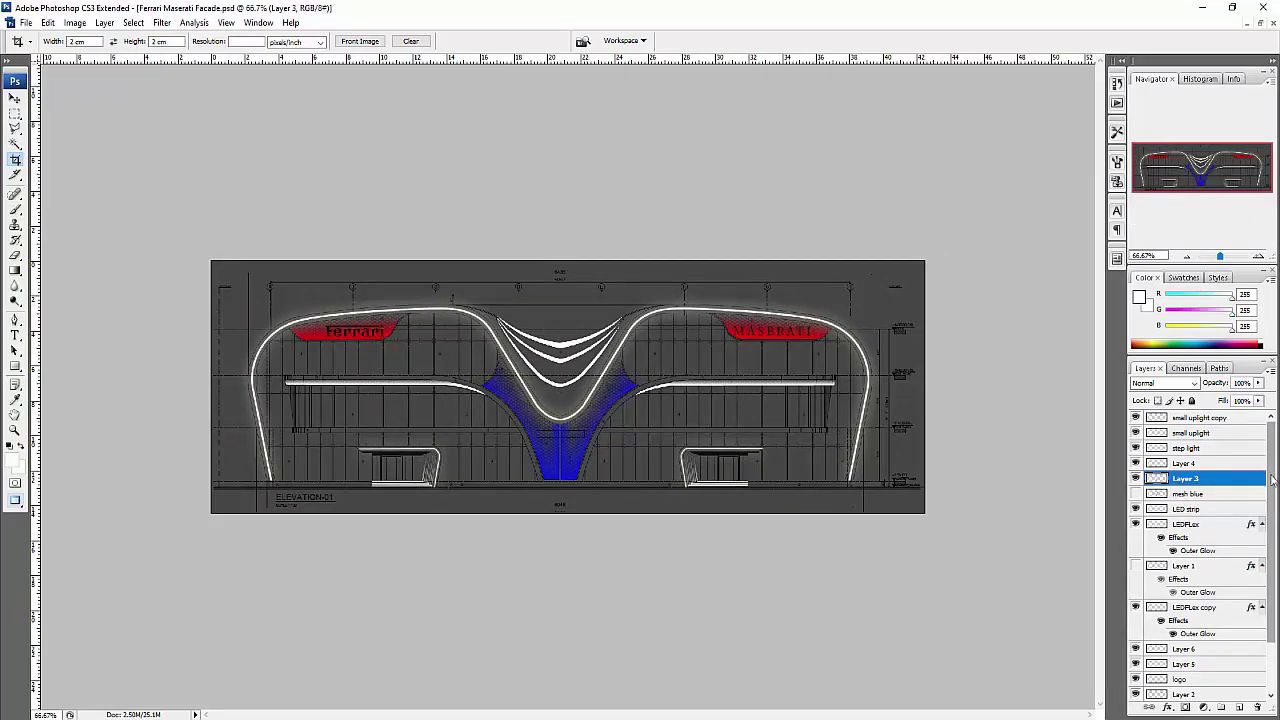
Compare the right and left bench uplight glows off and on, leaving both visible
left_click_drag(1272, 480, 1276, 638)
scroll(1200, 560, "up", 5)
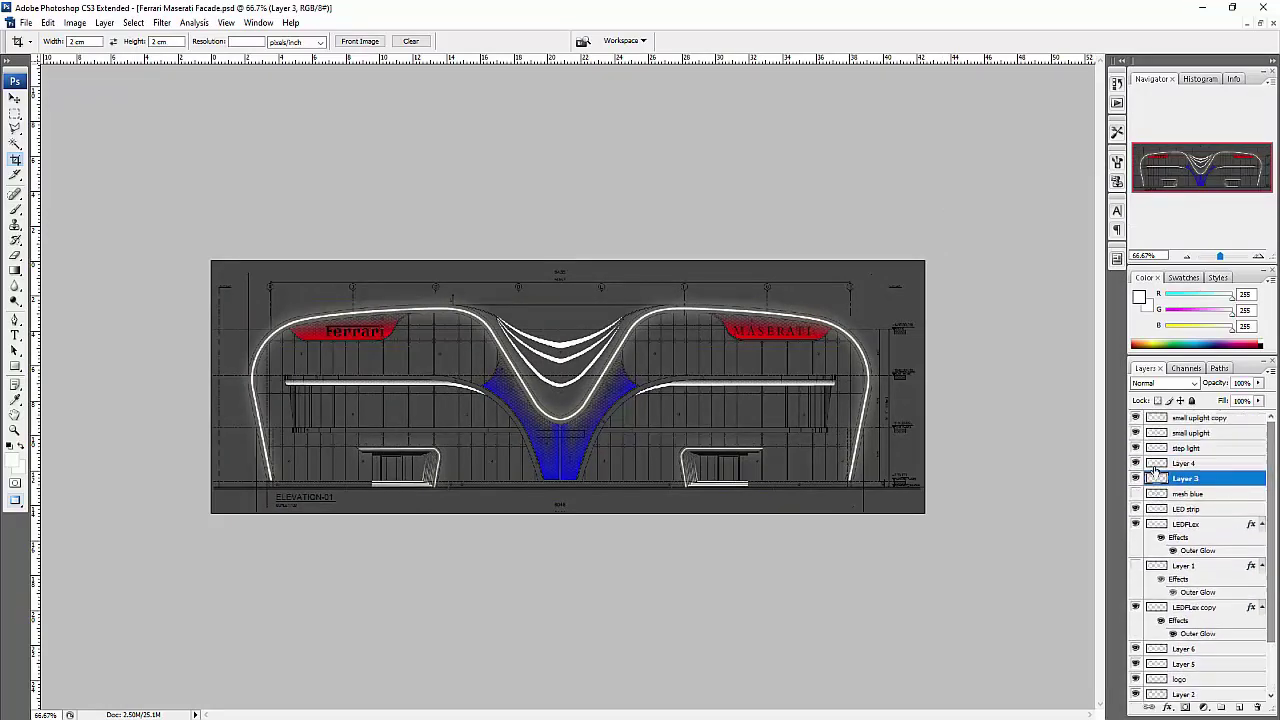
left_click(1135, 418)
left_click(1135, 418)
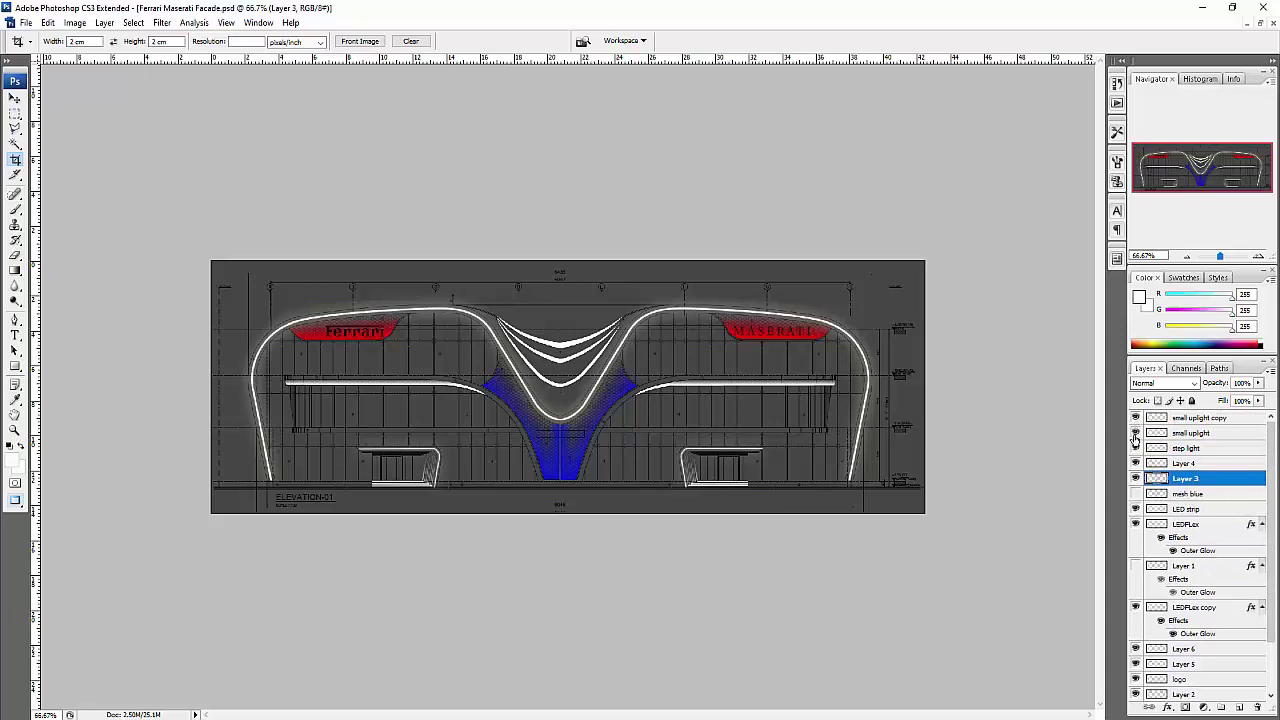
left_click(1135, 433)
left_click(1135, 433)
Toggle the LEDFlex arch glow off and on twice, ending with it visible
left_click(1135, 524)
left_click(1135, 524)
left_click(1135, 524)
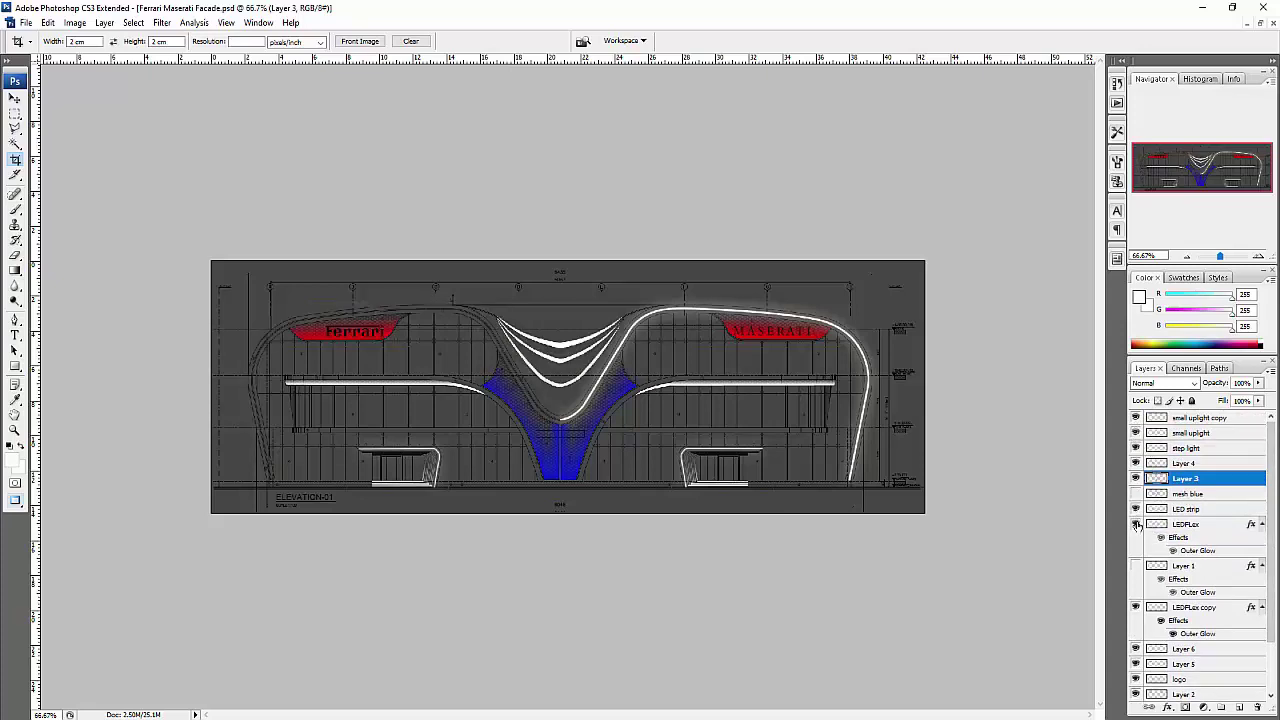
left_click(1135, 524)
Compare the blue V as a solid fill versus its mesh pattern, keeping the mesh
left_click_drag(1275, 497, 1273, 600)
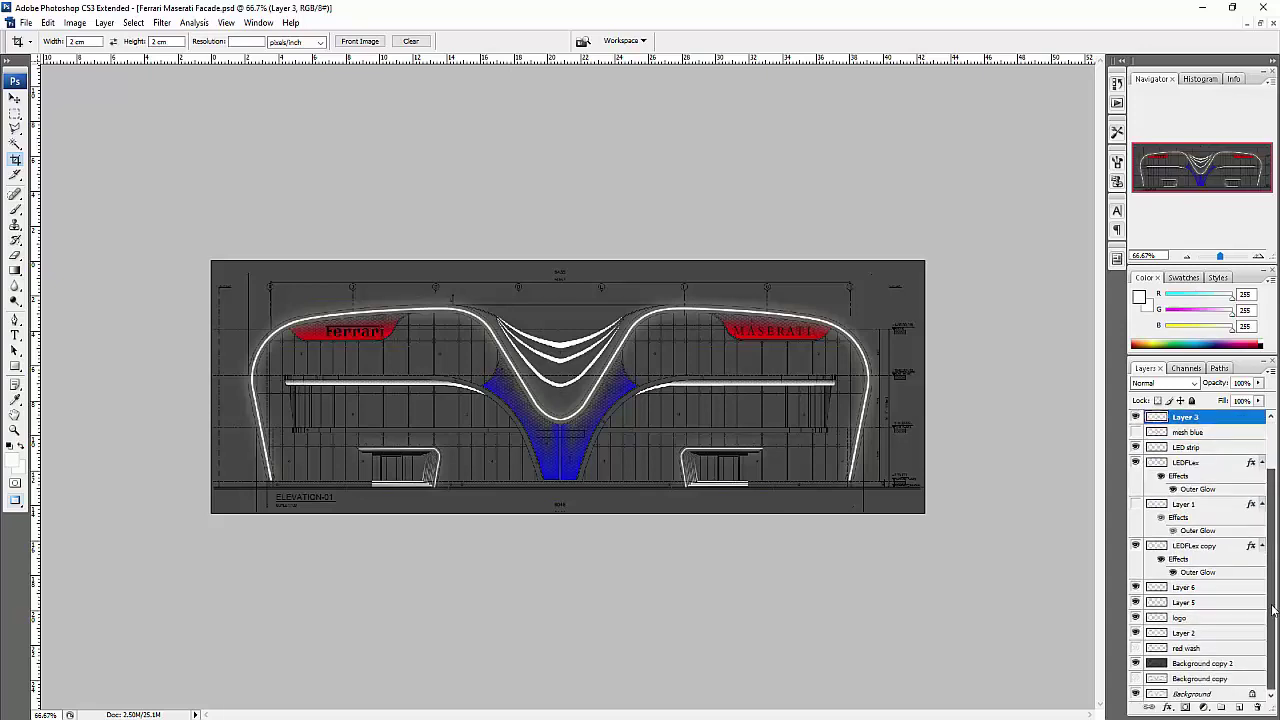
scroll(1186, 474, "up", 1)
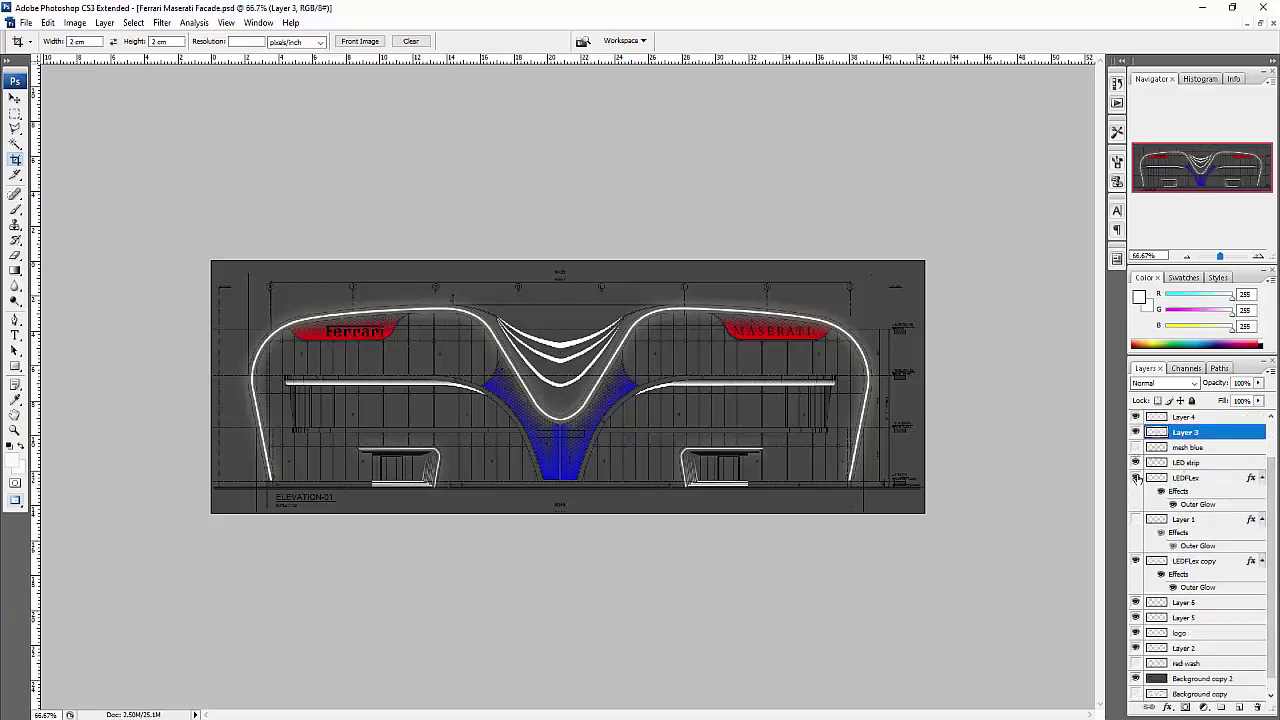
left_click(1135, 447)
left_click(1135, 448)
Switch to floating windows and bring the Facade1 bus station render into view
key("f")
key("f")
key("f")
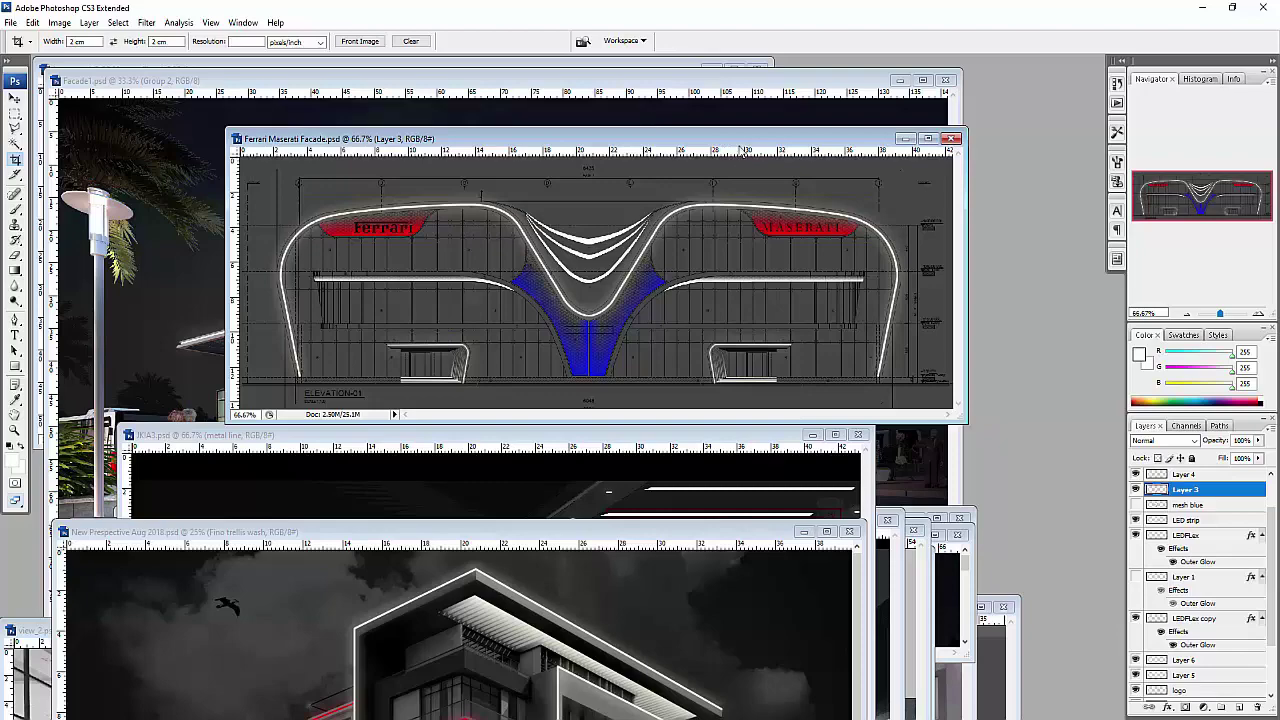
left_click_drag(742, 145, 738, 566)
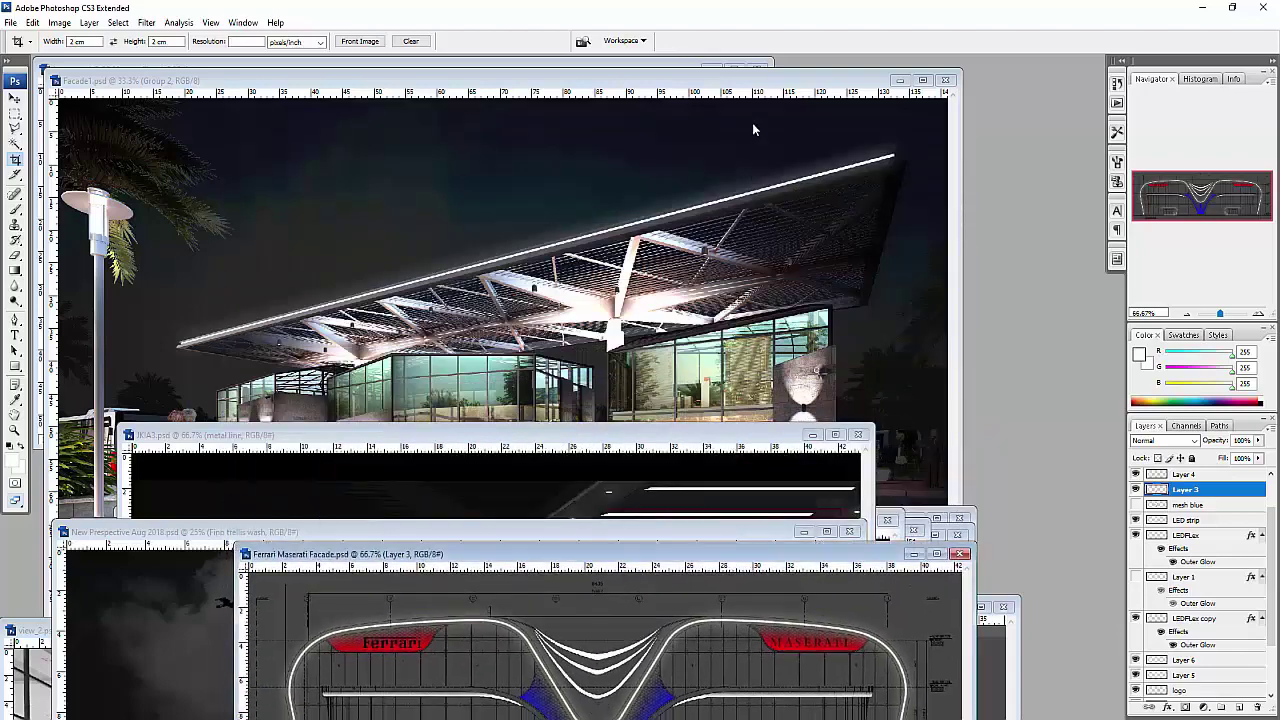
left_click_drag(750, 84, 817, 101)
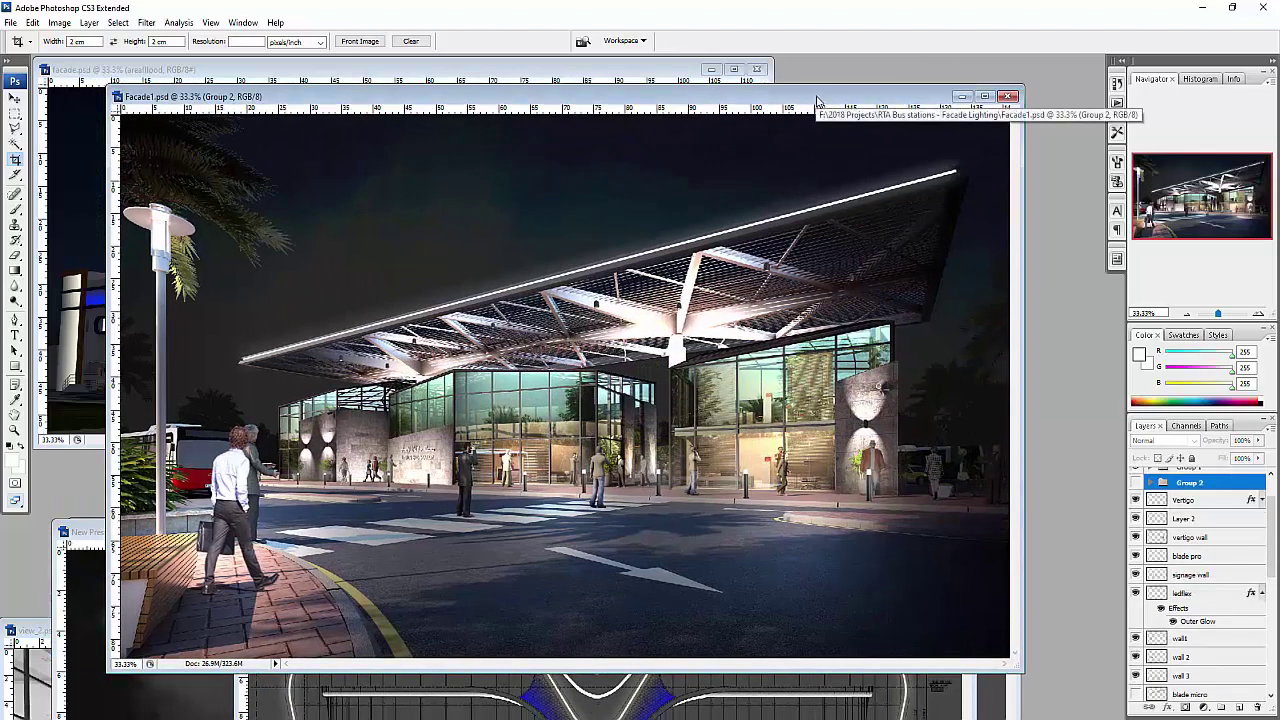
Hide Facade1's night lighting, canopy green and wall layers, then maximize the render
left_click(1136, 483)
left_click(1136, 483)
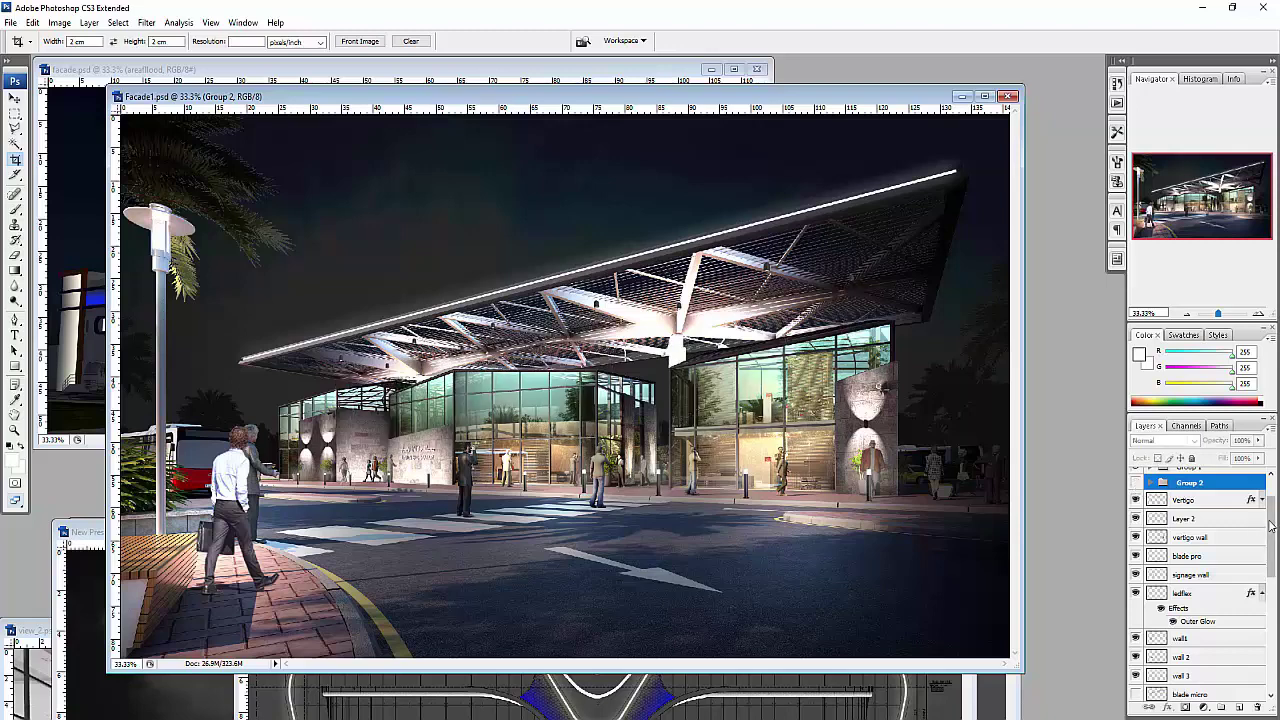
left_click_drag(1226, 417, 1222, 270)
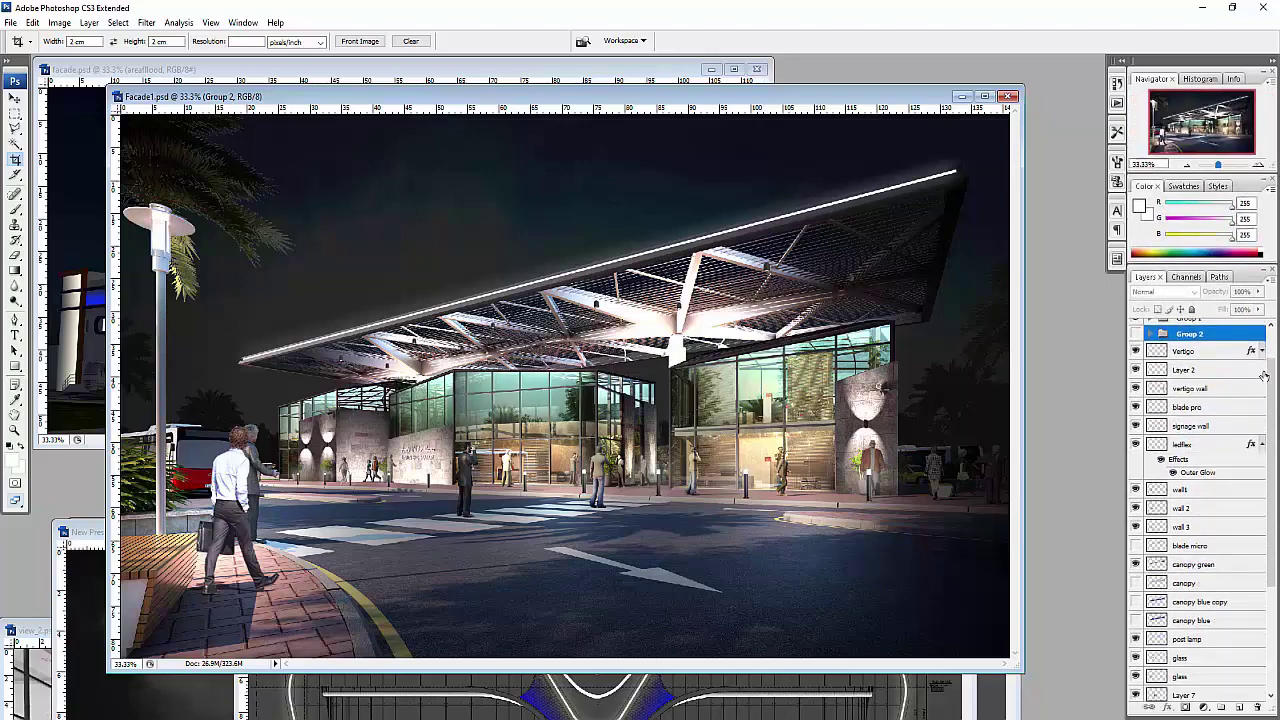
left_click_drag(1264, 375, 1264, 477)
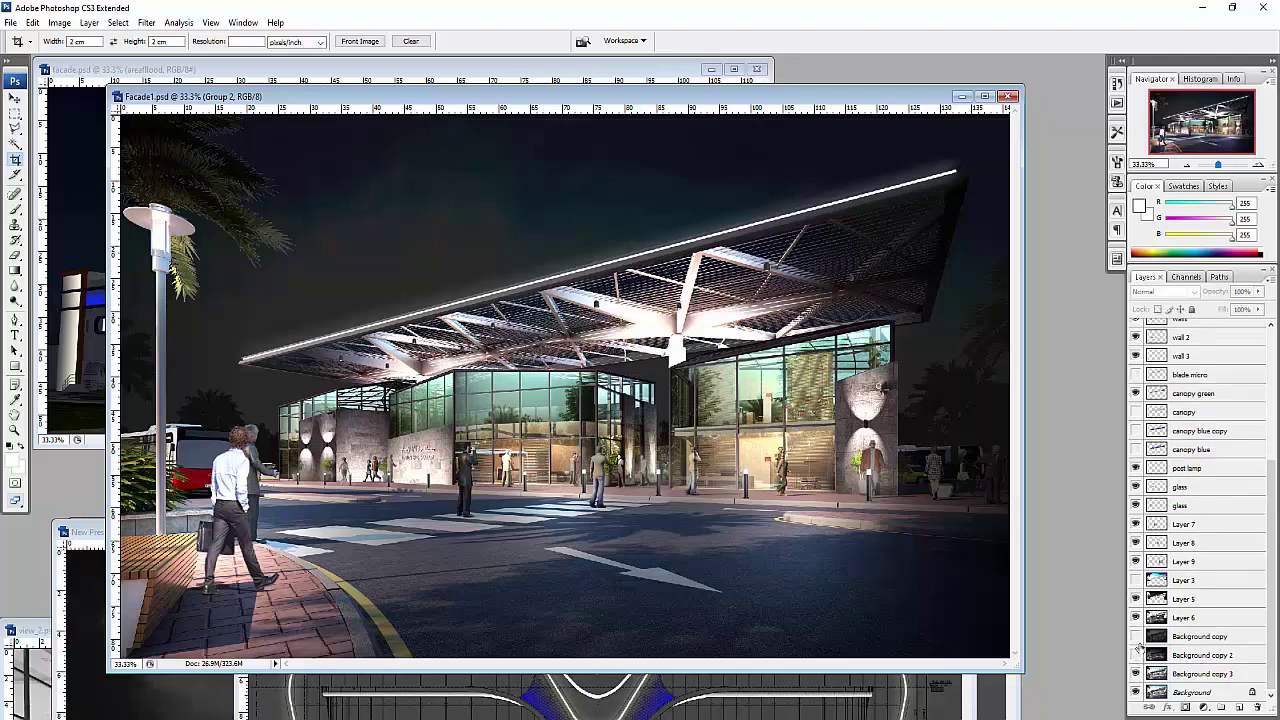
left_click_drag(1138, 648, 1145, 467)
mouse_move(1138, 393)
left_mouse_down()
mouse_move(1138, 330)
mouse_move(1142, 408)
mouse_move(1137, 330)
mouse_move(1150, 400)
left_mouse_up()
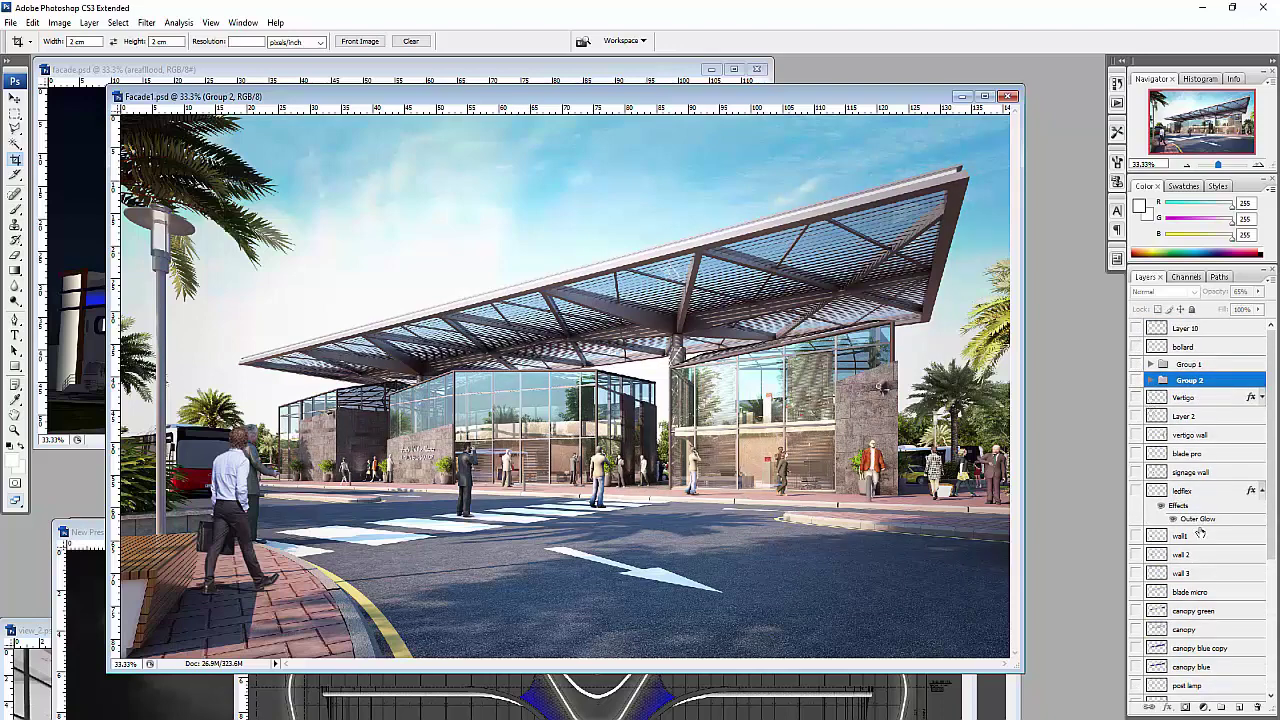
left_click(984, 96)
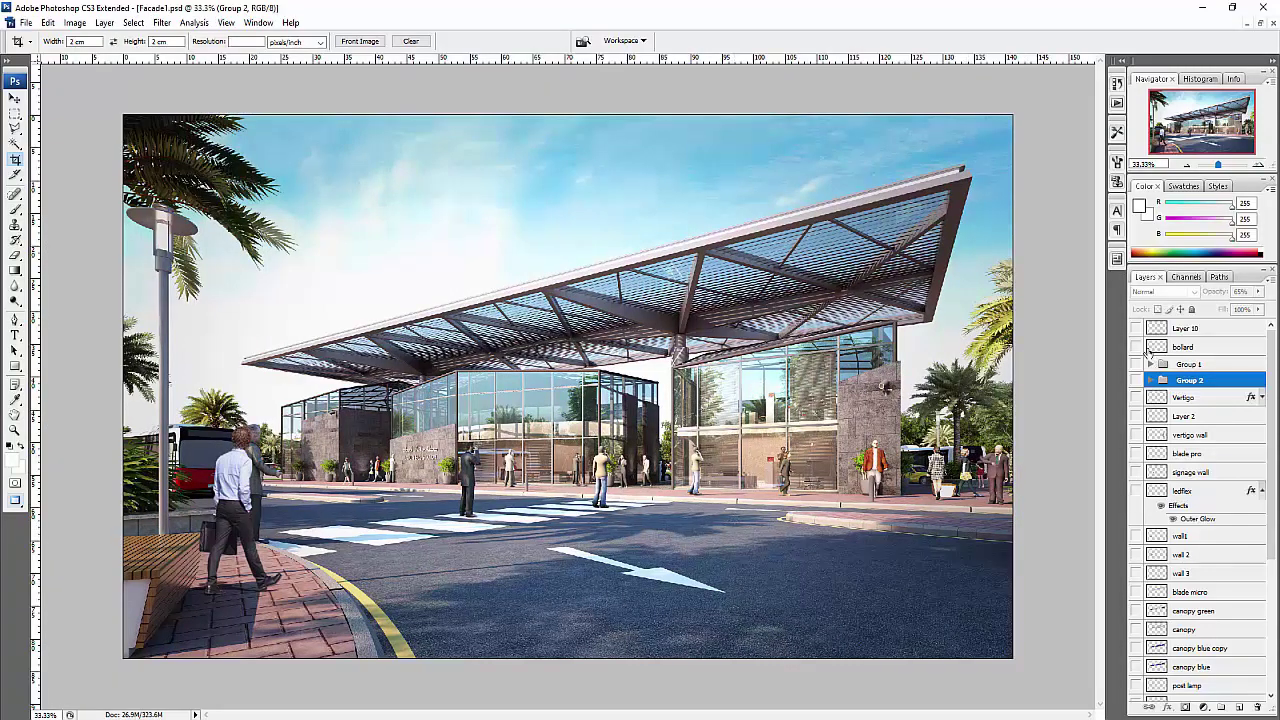
Show the light cones, wall lights and Background copy, and toggle Layer 3 and Layer 5
left_click_drag(1135, 330, 1150, 700)
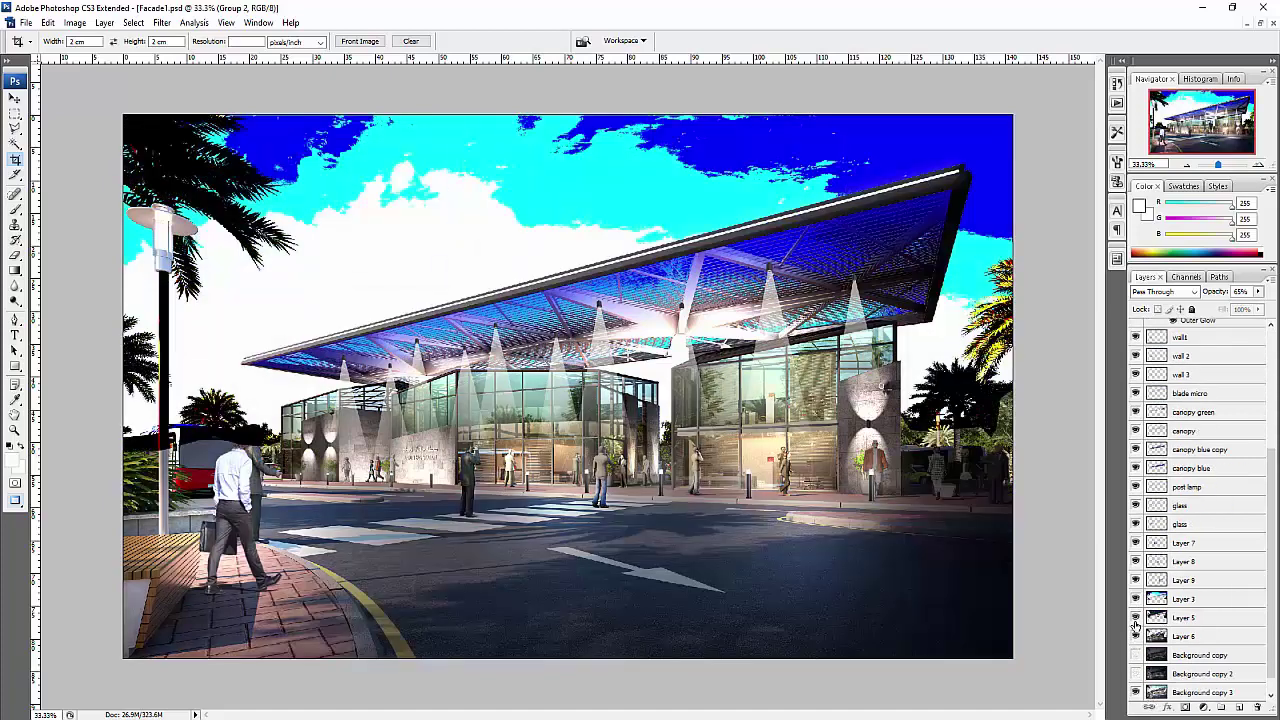
left_click(1135, 655)
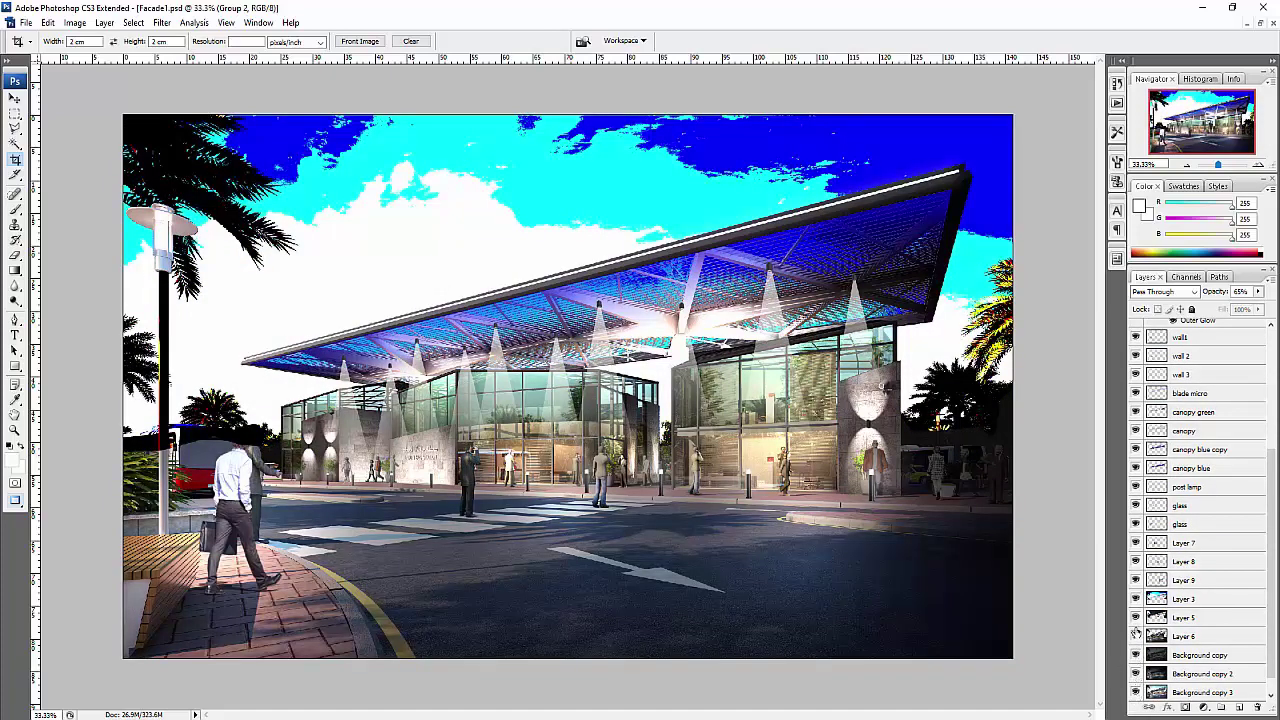
left_click(1135, 598)
left_click(1136, 617)
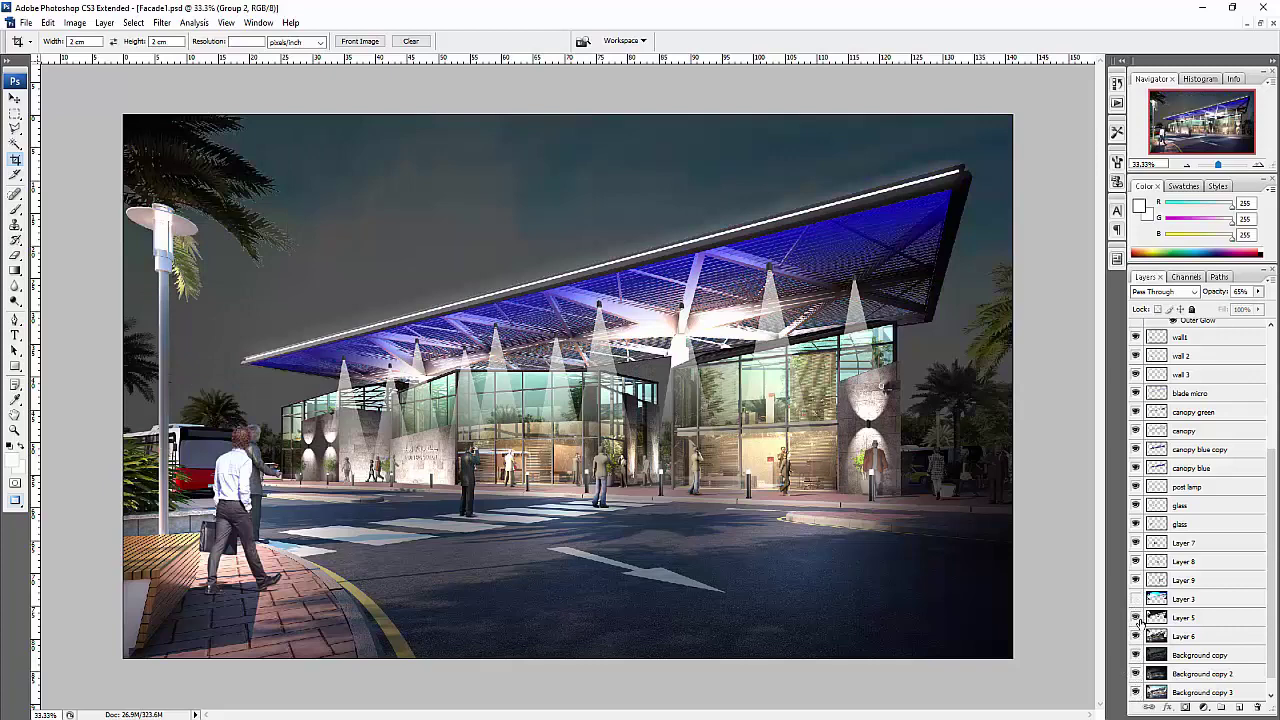
left_click(1136, 618)
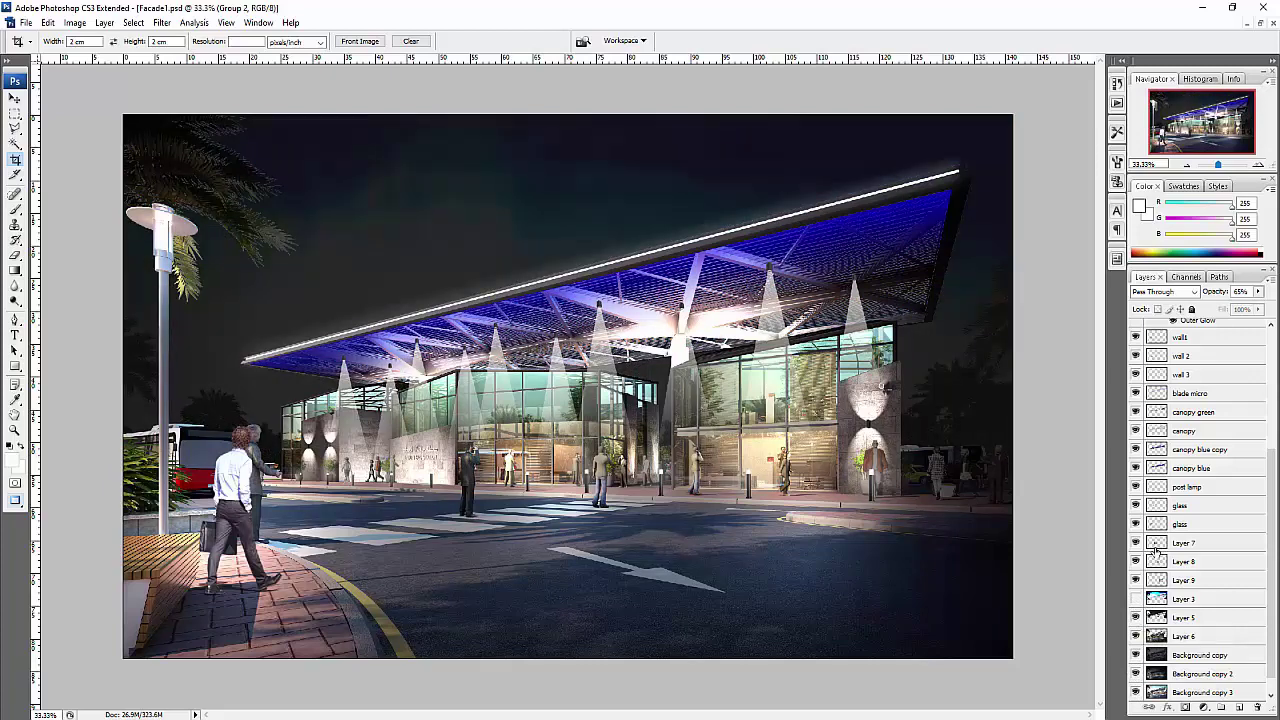
Compare the Group 2 light cones on the canopy, leaving them hidden
scroll(1143, 420, "up", 3)
left_click(1136, 350)
left_click(1136, 350)
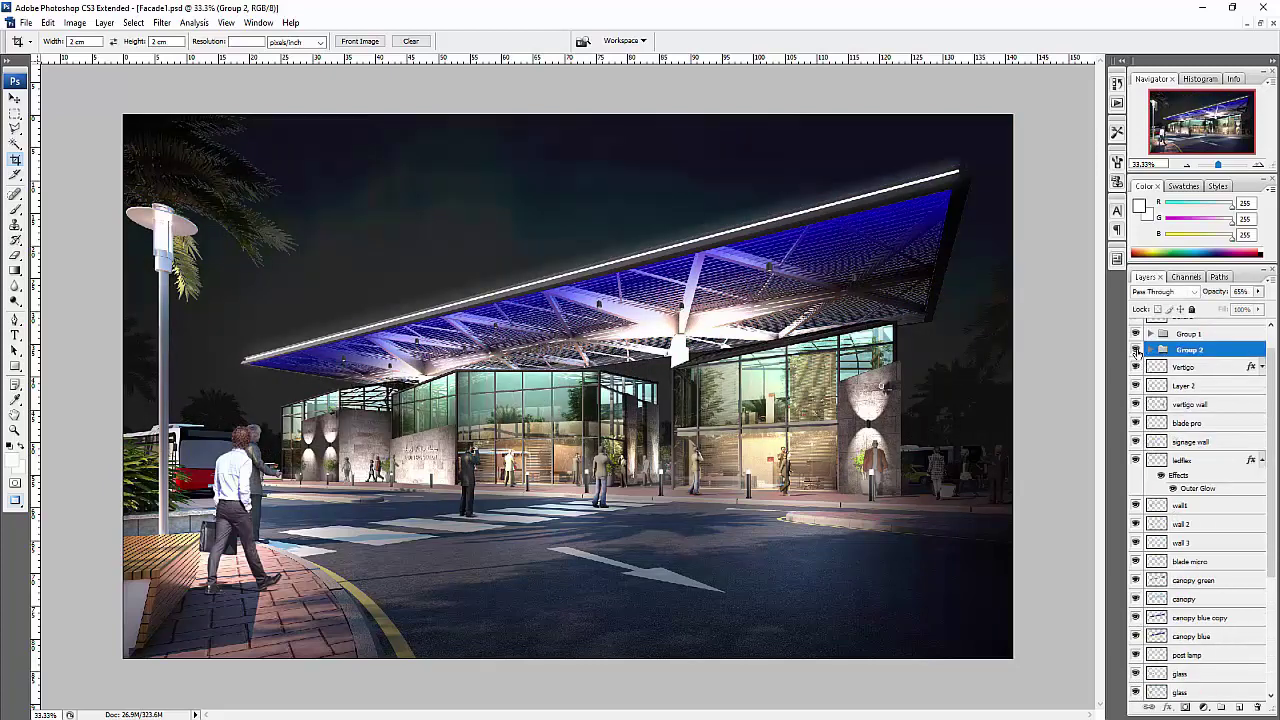
left_click(1136, 350)
left_click(1136, 350)
left_click(1136, 350)
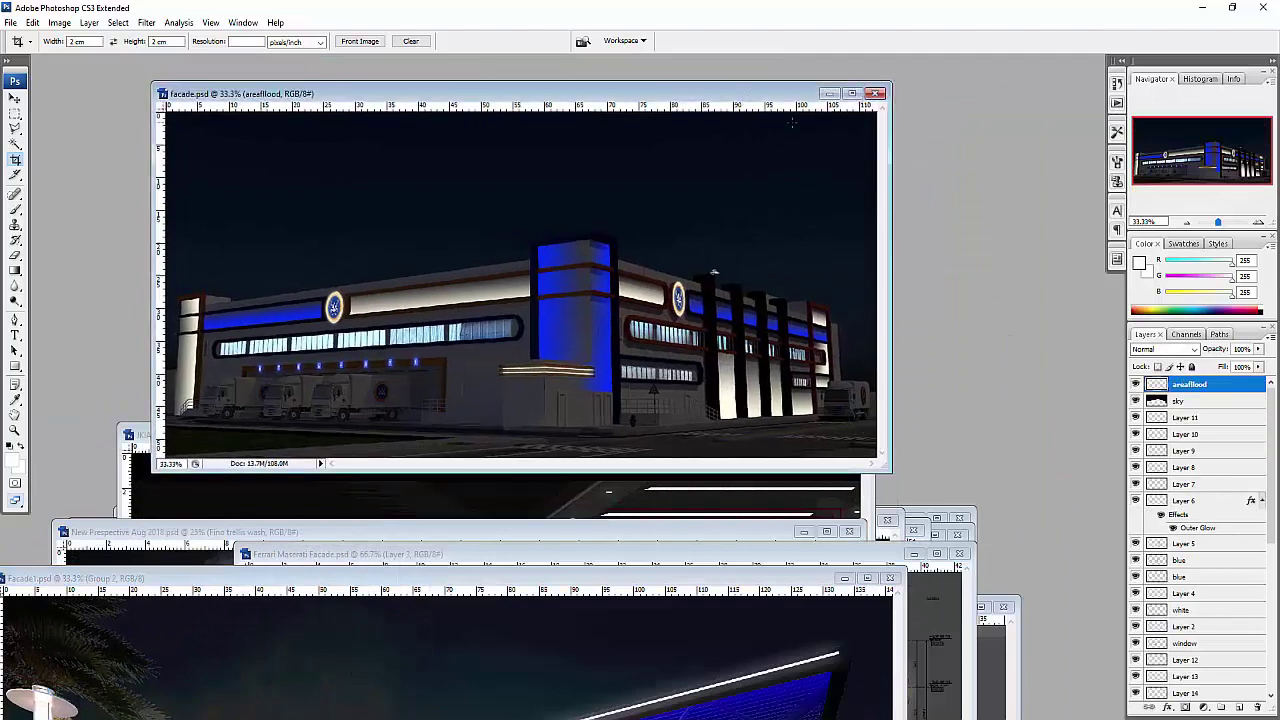
Maximize facade.psd, compare the dark sky off and on, then hide the blue lighting layers from Layer 8 down
left_click(852, 93)
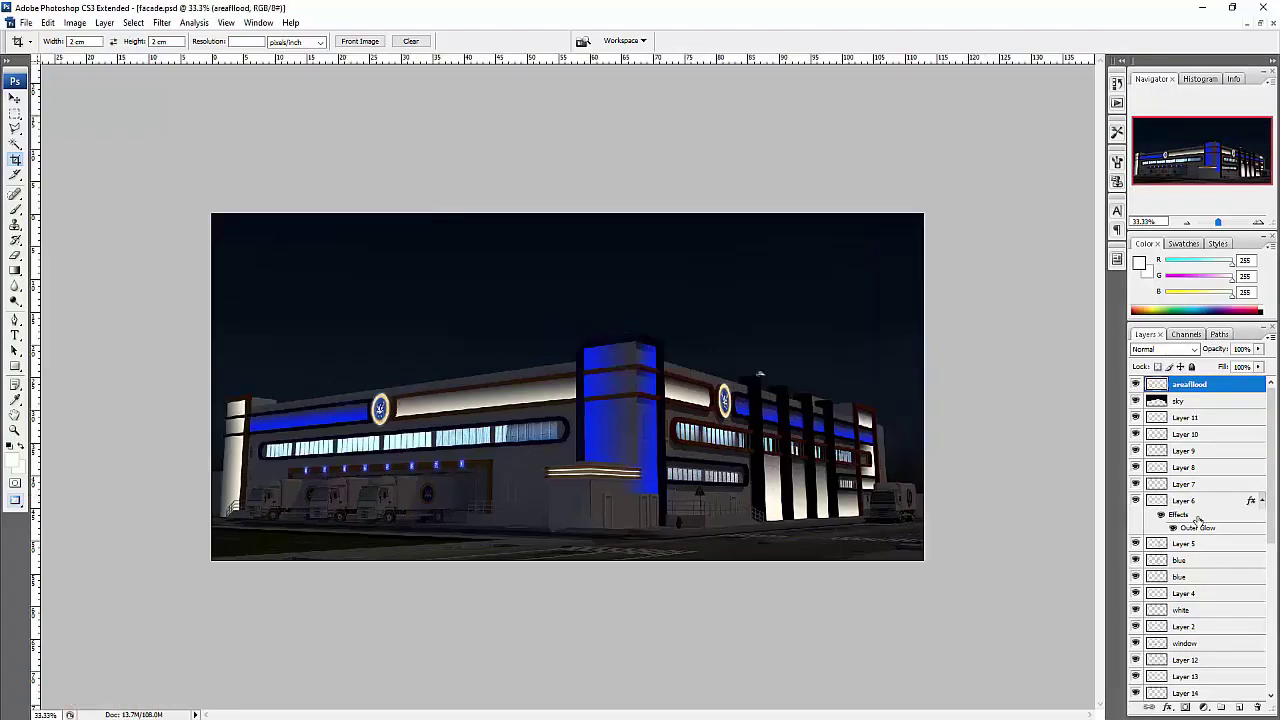
left_click(1135, 400)
left_click(1135, 400)
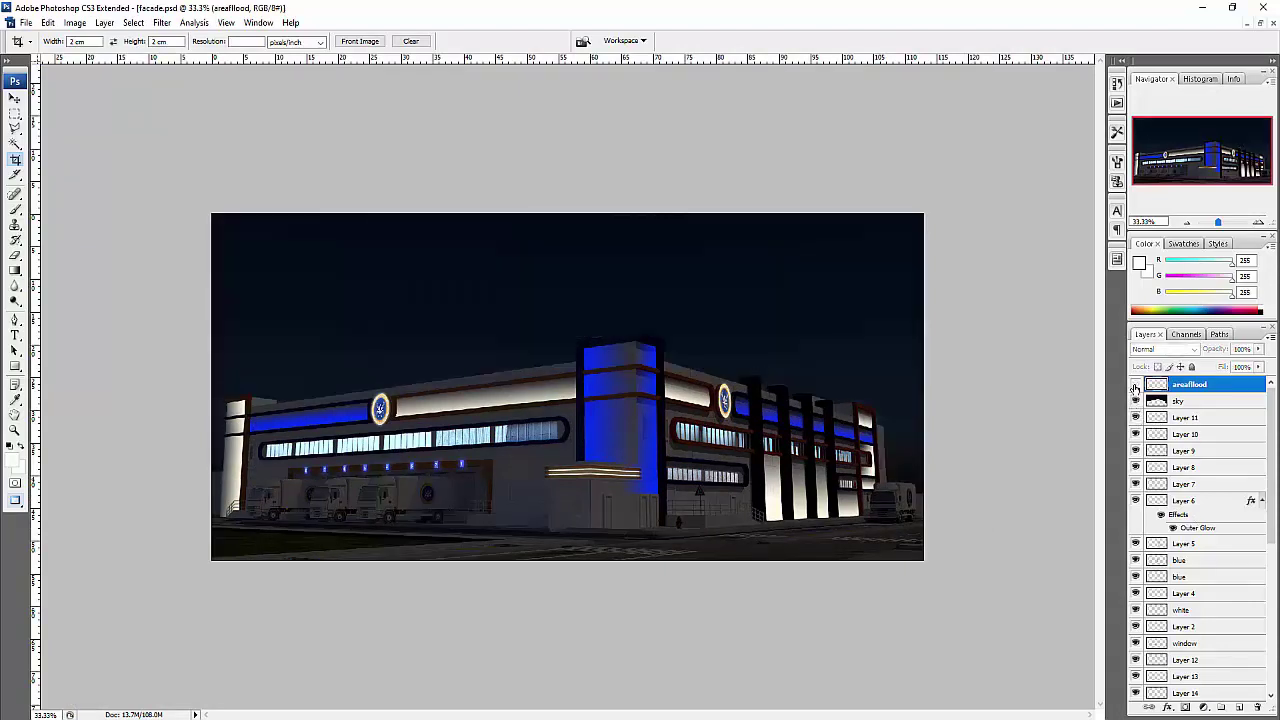
left_click_drag(1136, 465, 1146, 680)
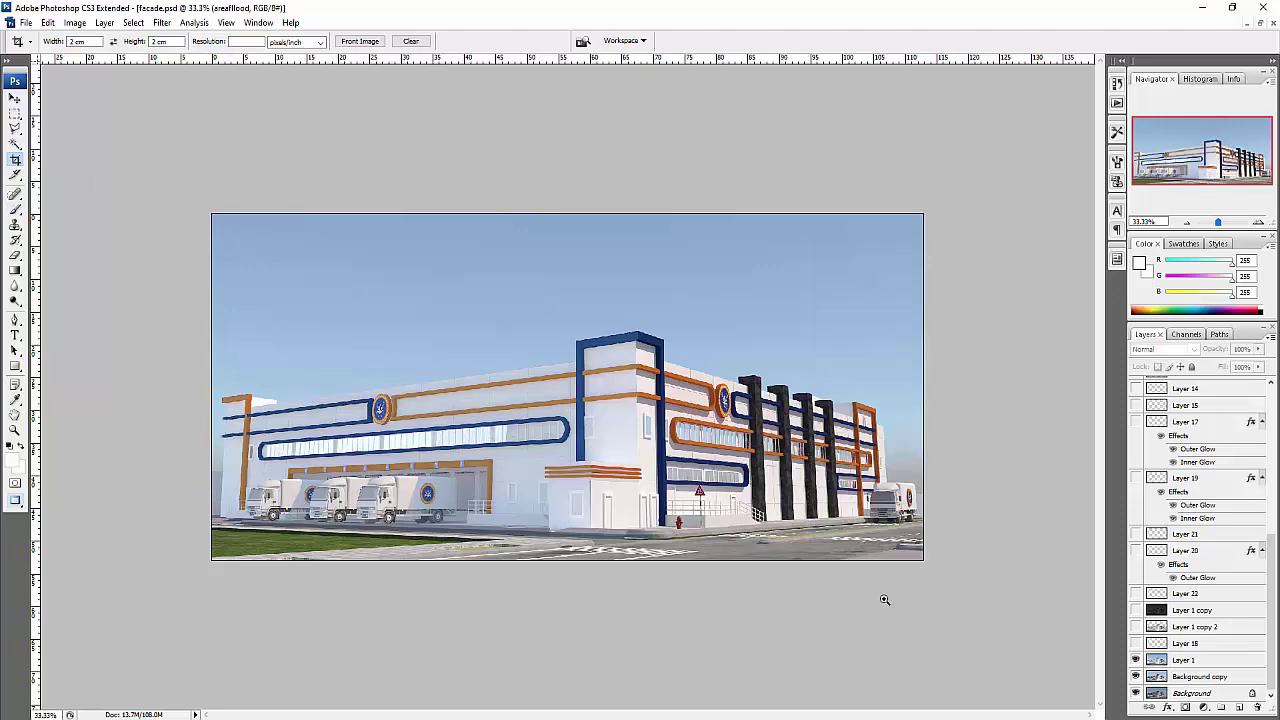
Fit the warehouse to the window and show Layer 1 copy, the blue truck lamps, areaflood and night sky
key("ctrl+0")
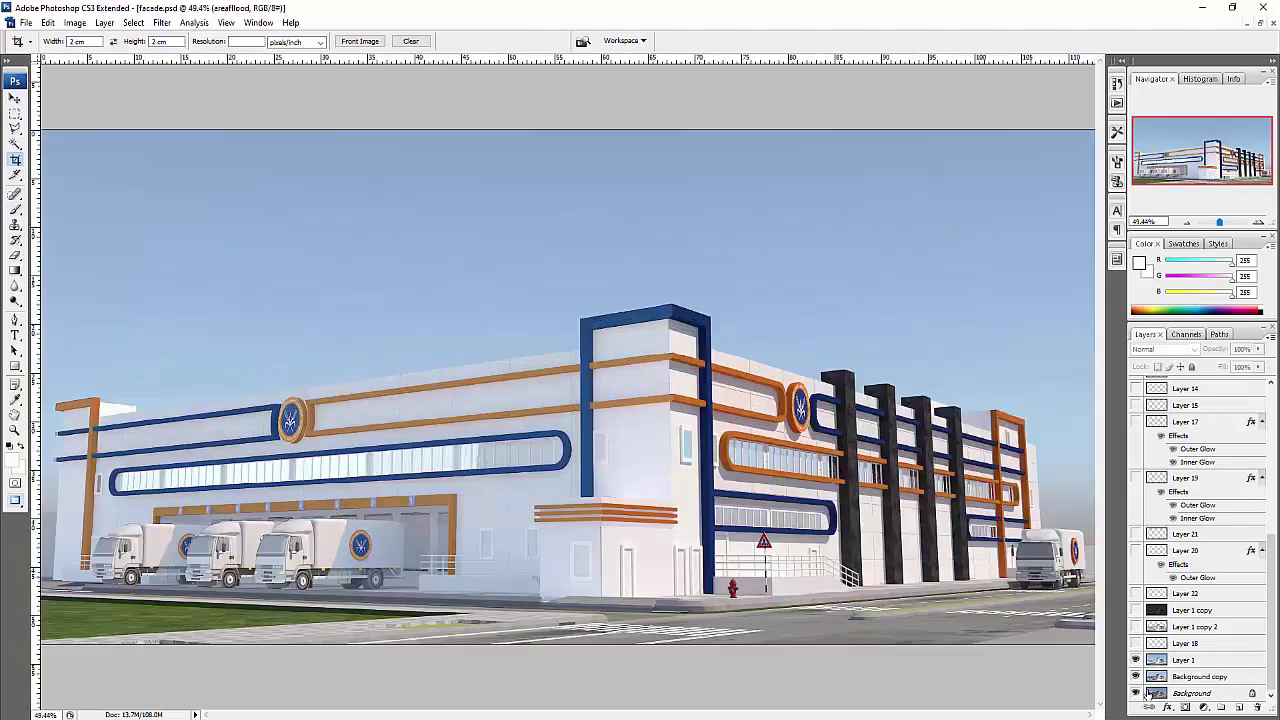
left_click(1137, 611)
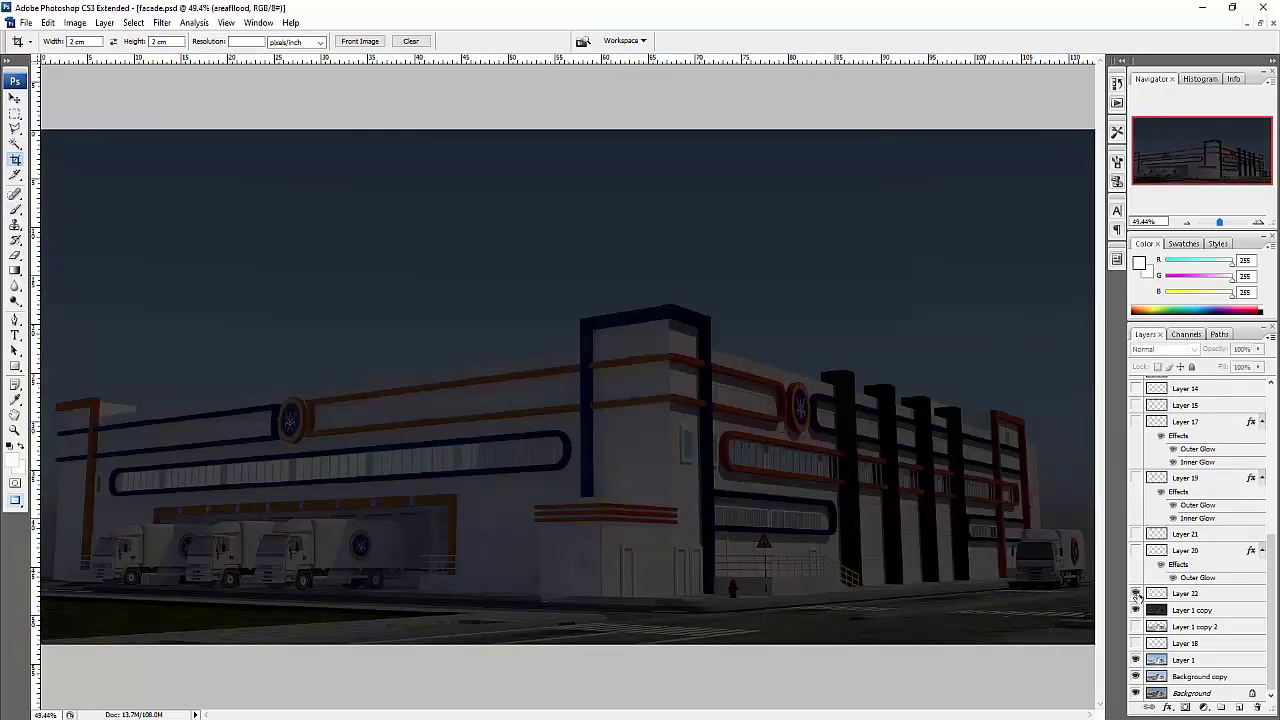
left_click(1136, 551)
scroll(1145, 510, "up", 6)
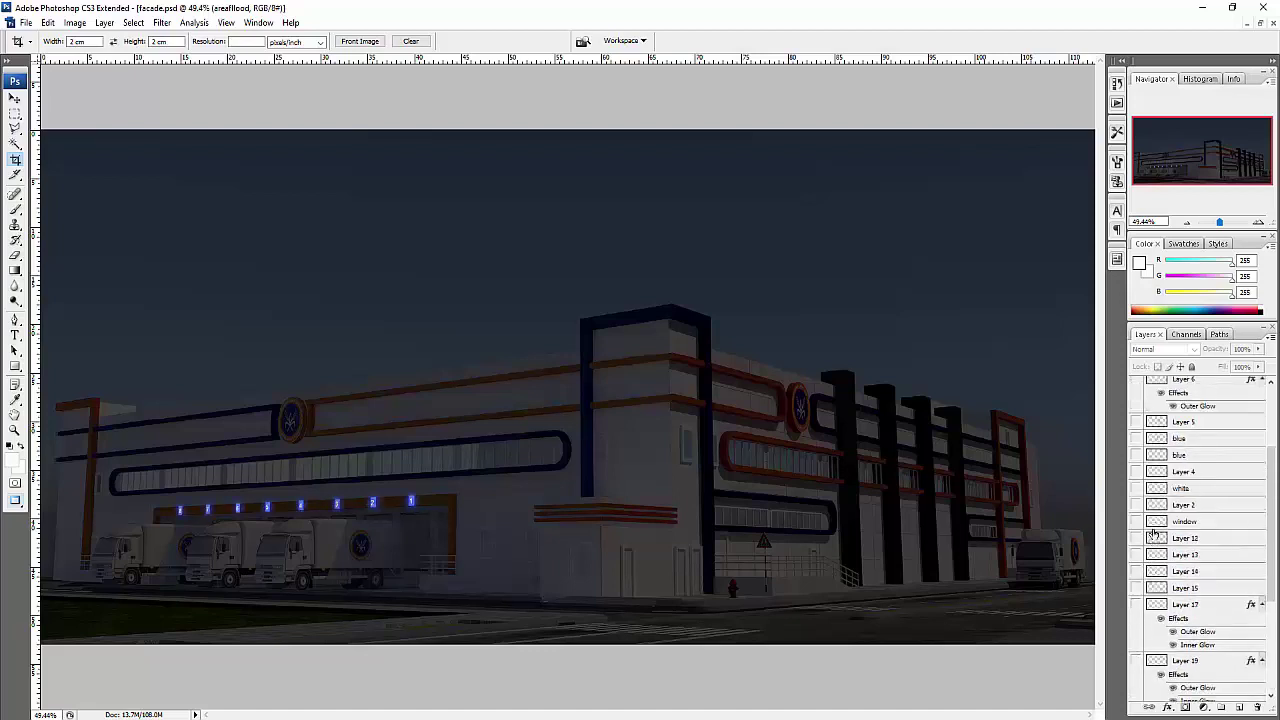
left_click_drag(1136, 384, 1136, 401)
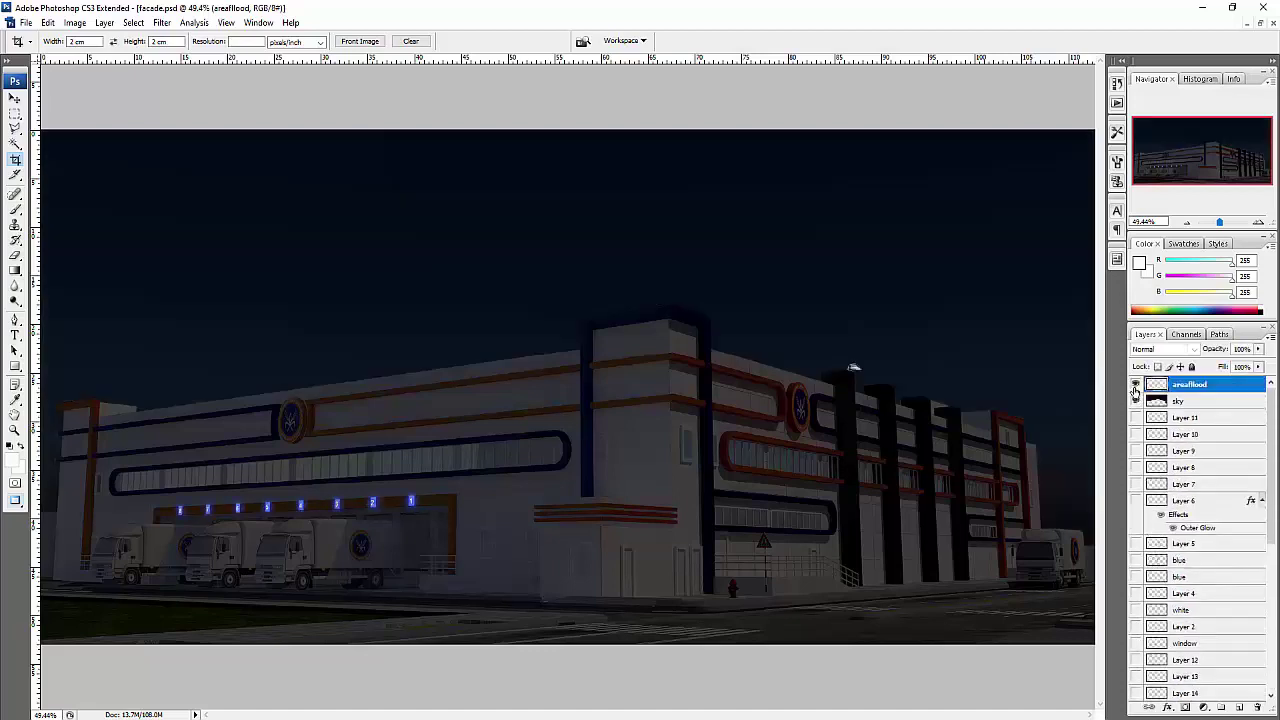
Turn on the right-truck light patch, Layers 10 to 7, the middle strip, white strips and windows
left_click(1136, 417)
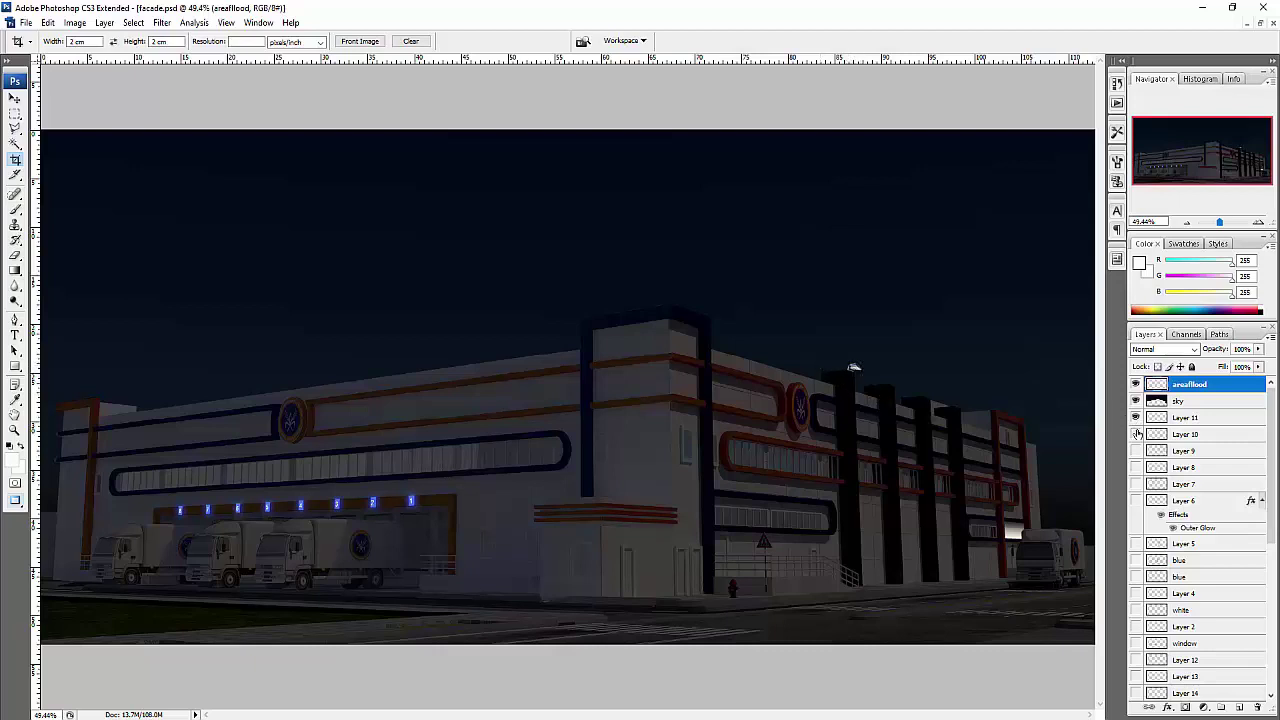
left_click_drag(1136, 434, 1137, 600)
left_click(1136, 500)
scroll(1137, 600, "down", 2)
left_click_drag(1135, 553, 1137, 662)
scroll(1137, 641, "down", 1)
scroll(1137, 641, "down", 2)
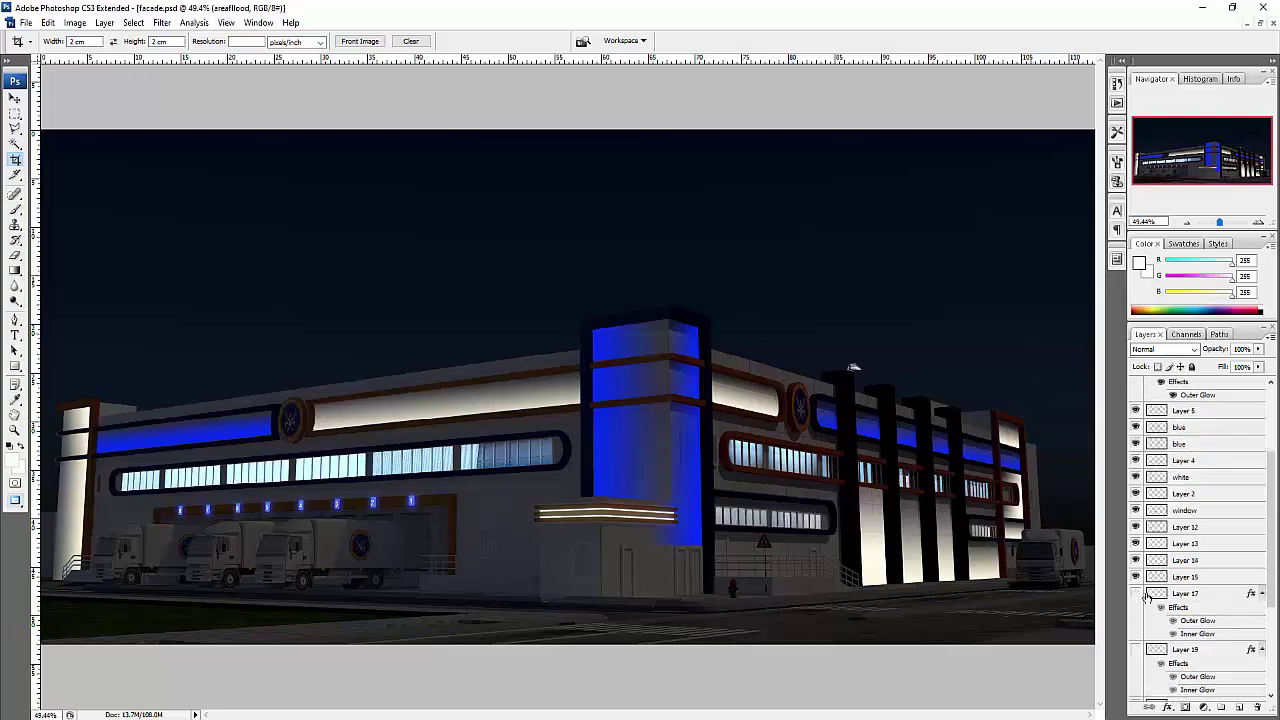
Make the right and left round logos glow
left_click(1136, 594)
scroll(1135, 676, "down", 1)
scroll(1136, 640, "down", 2)
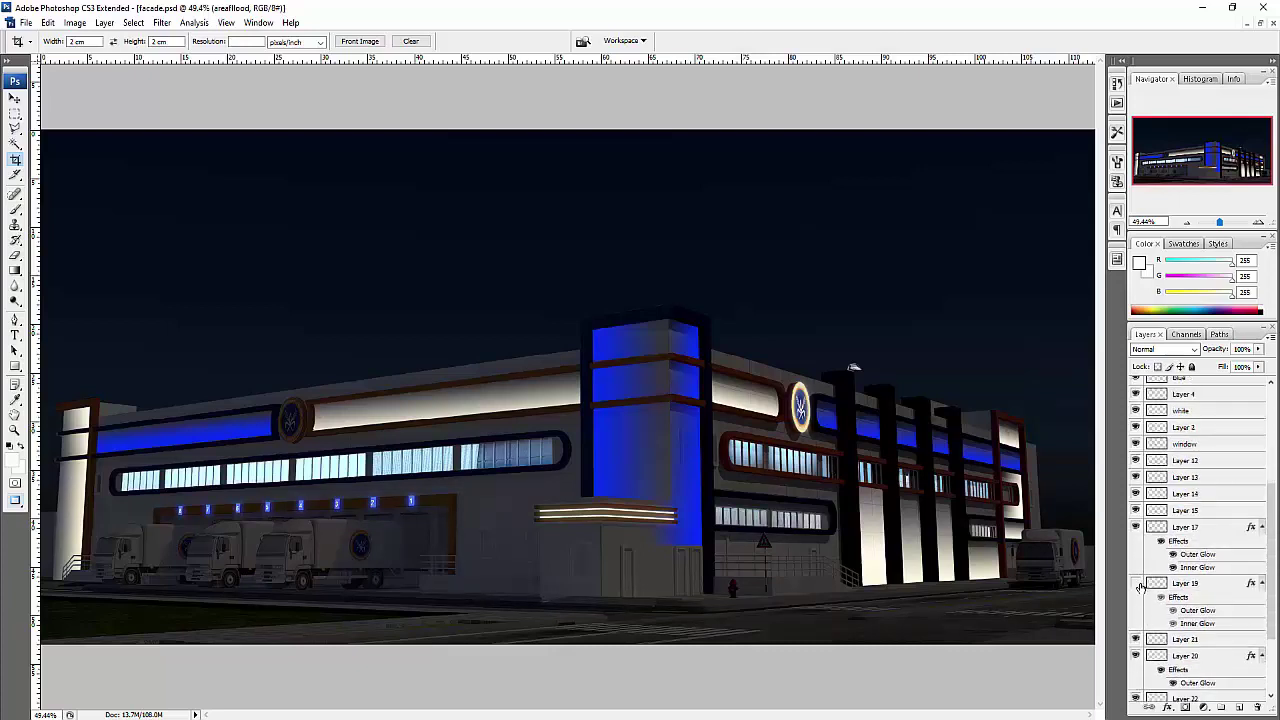
left_click(1136, 583)
scroll(1136, 600, "down", 5)
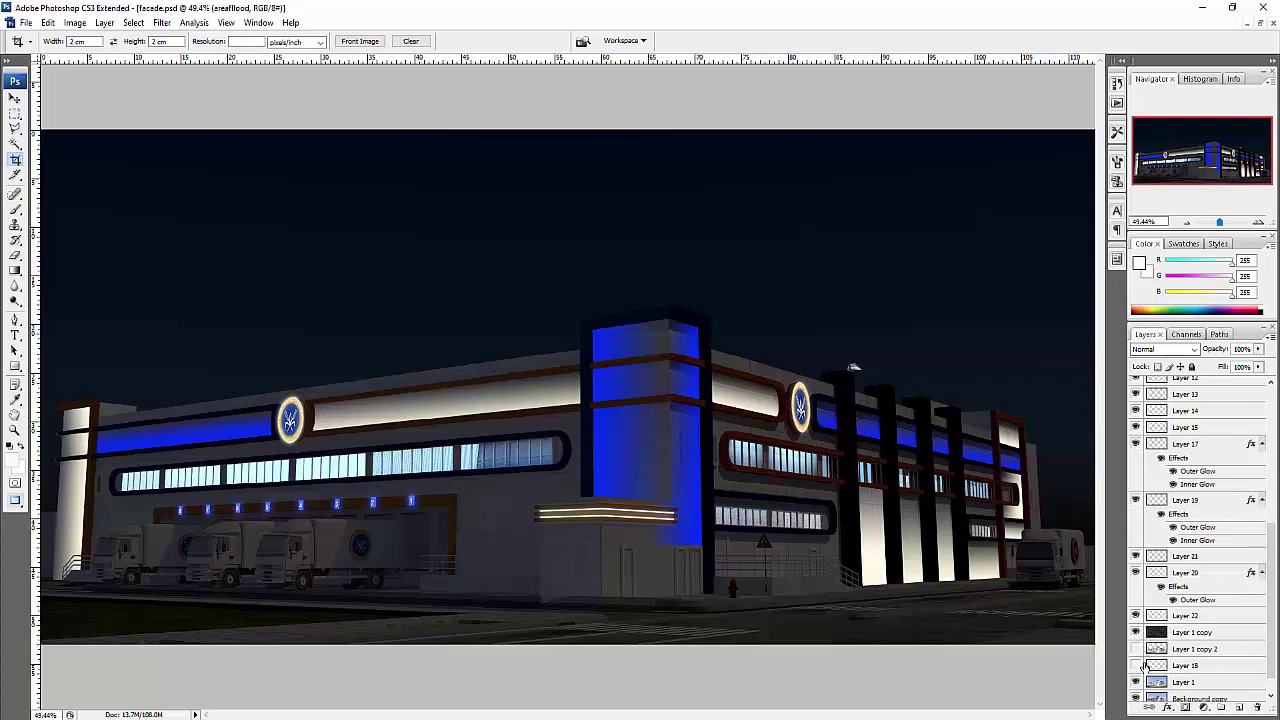
scroll(1138, 645, "down", 1)
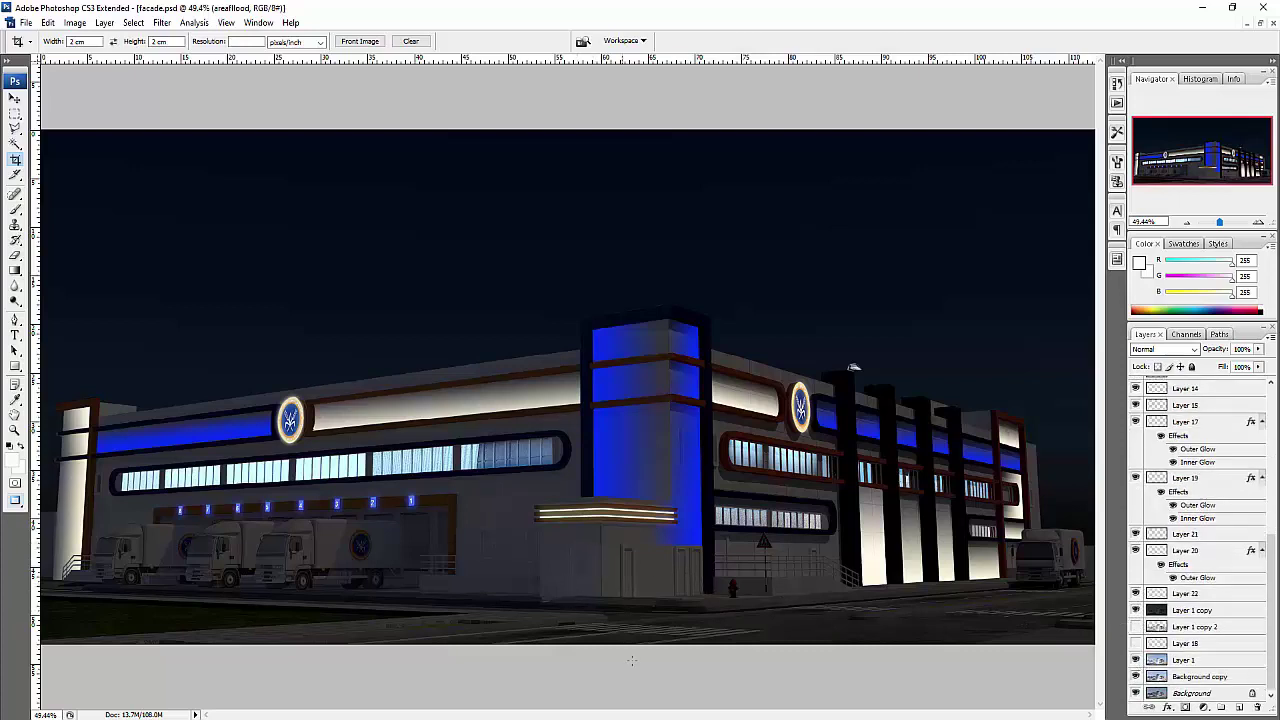
Return the warehouse to a floating window, move it down-right, and lengthen the Layers list
key("f")
key("f")
key("f")
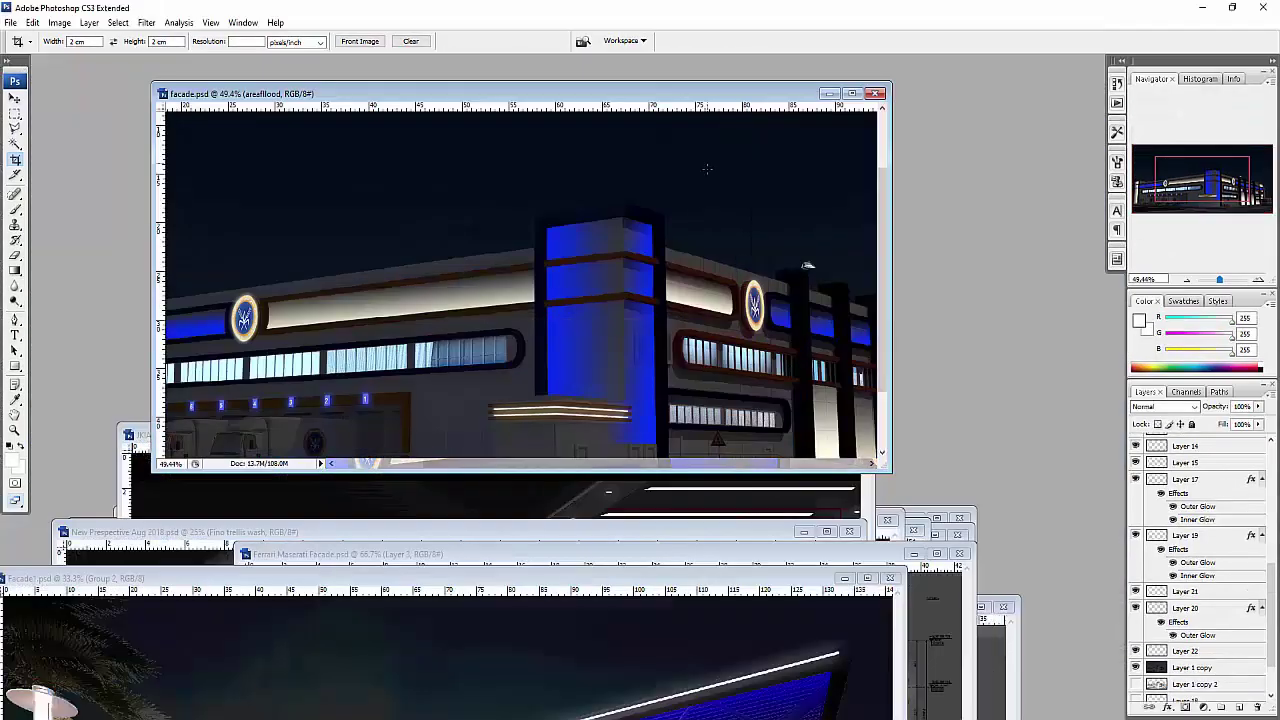
left_click_drag(700, 93, 730, 195)
left_click_drag(1240, 384, 1248, 302)
left_click_drag(1274, 525, 1276, 578)
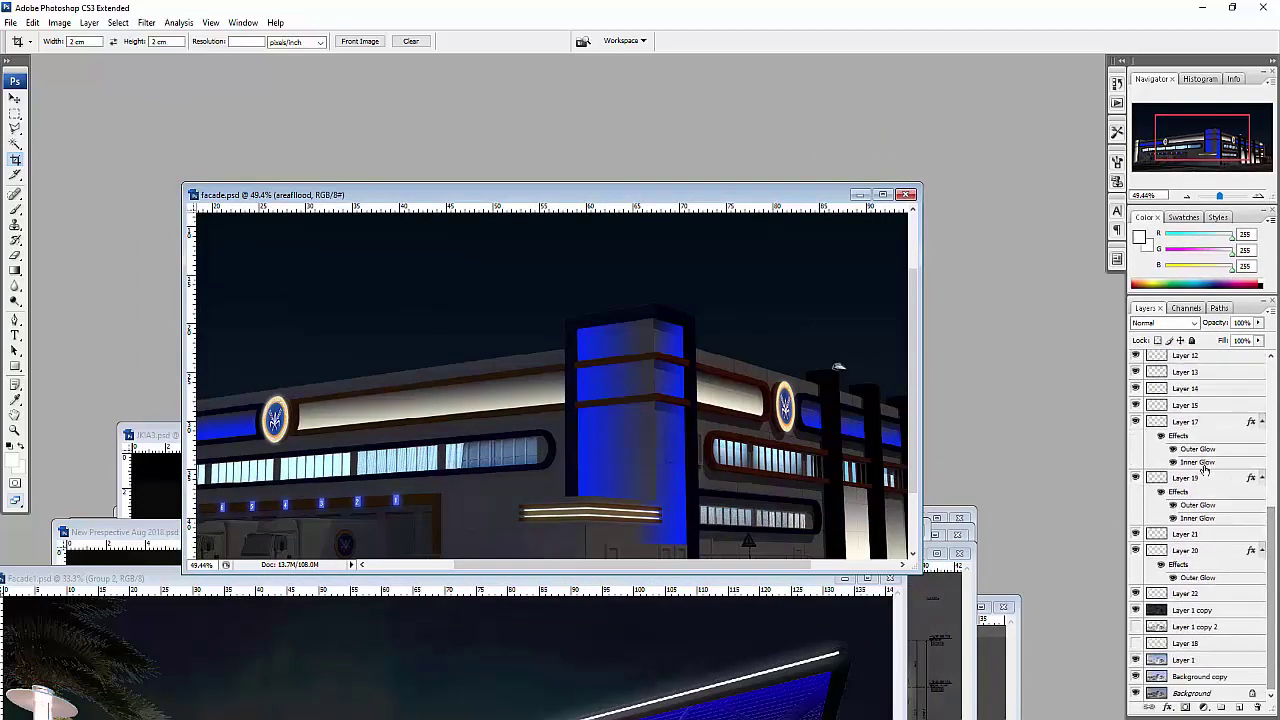
left_click(1136, 422)
left_click(1136, 422)
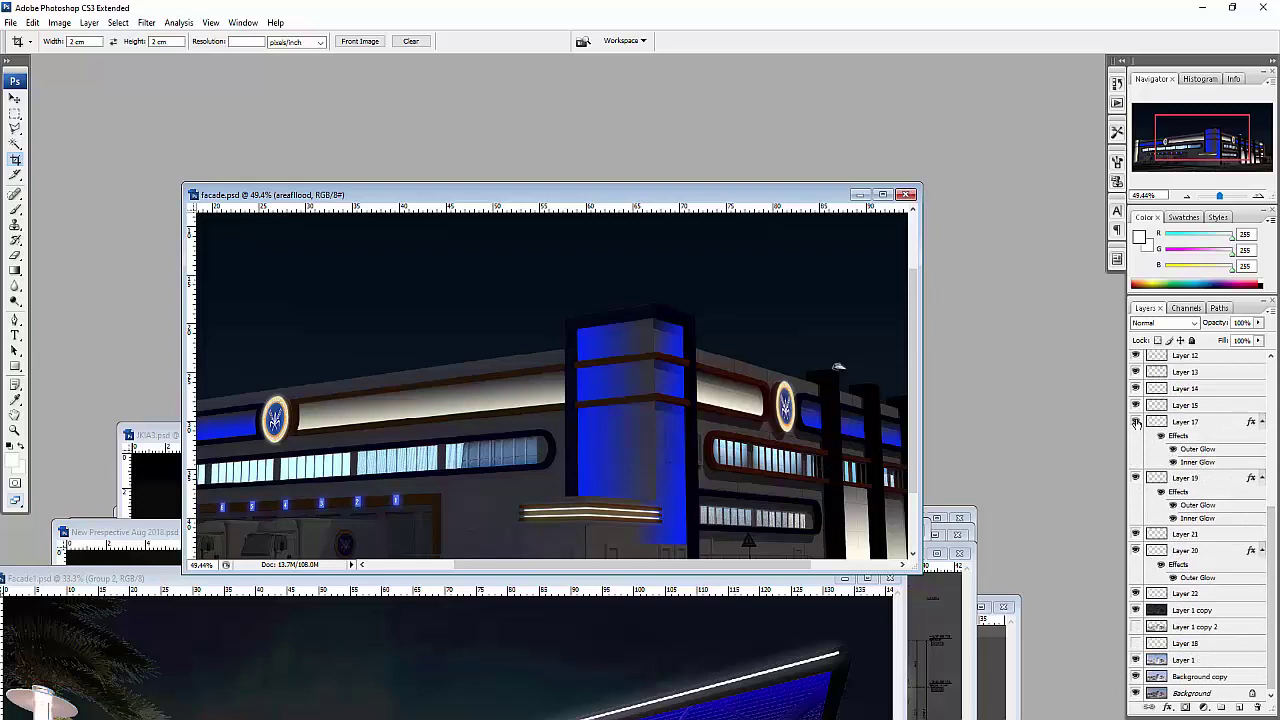